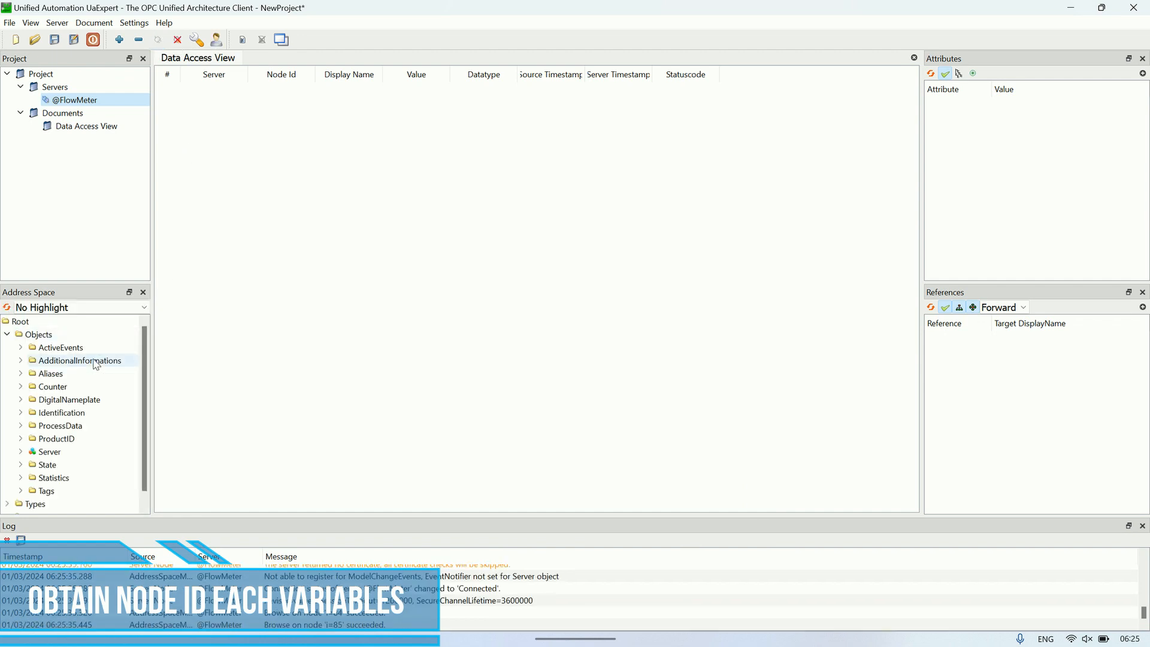
Add the Pressure, Temperature, Energy and FlowVelocity variables from the flow meter's ProcessData folder to the Data Access View.
left_click(21, 426)
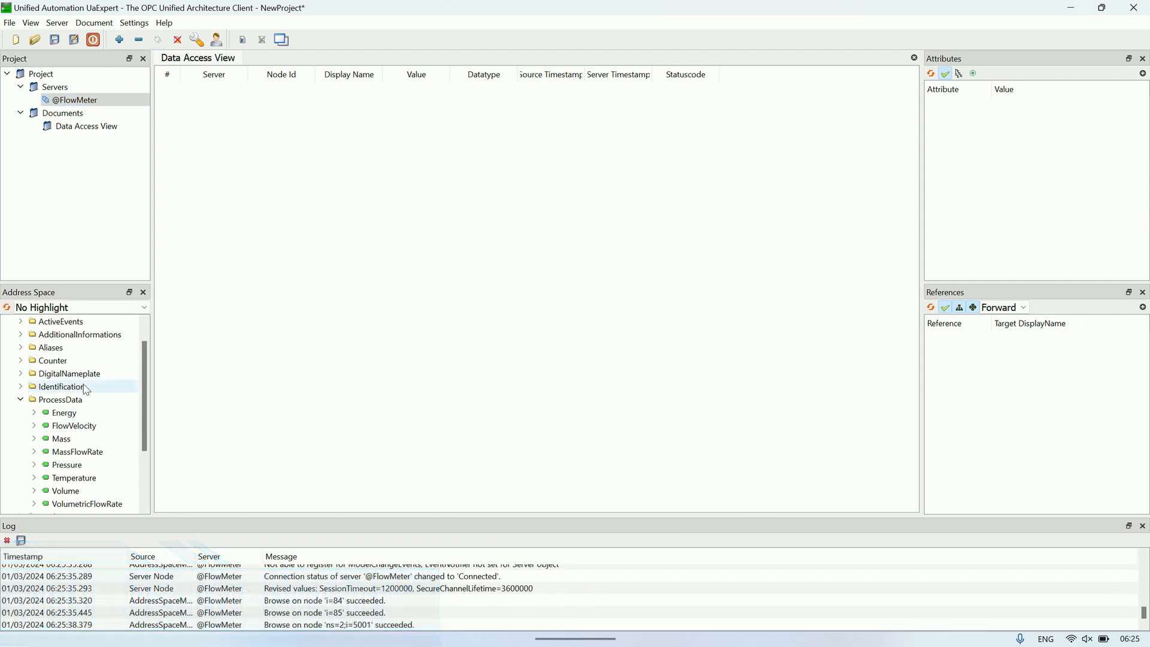
scroll(147, 371, "down", 2)
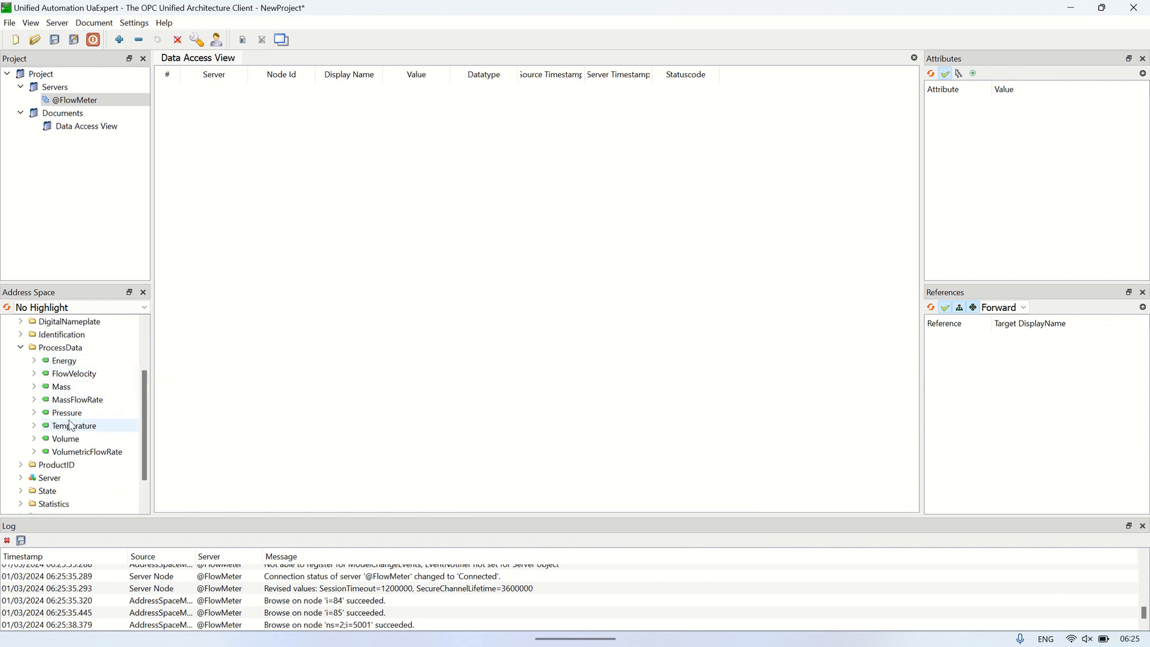
left_click_drag(68, 413, 239, 119)
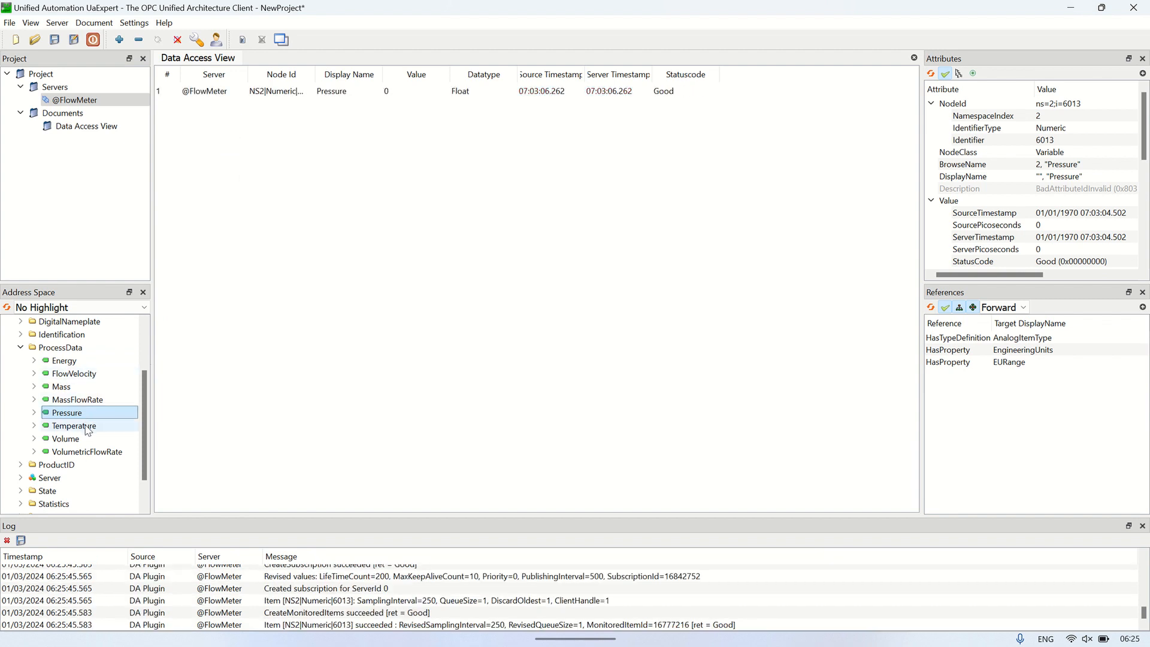
left_click_drag(89, 432, 234, 120)
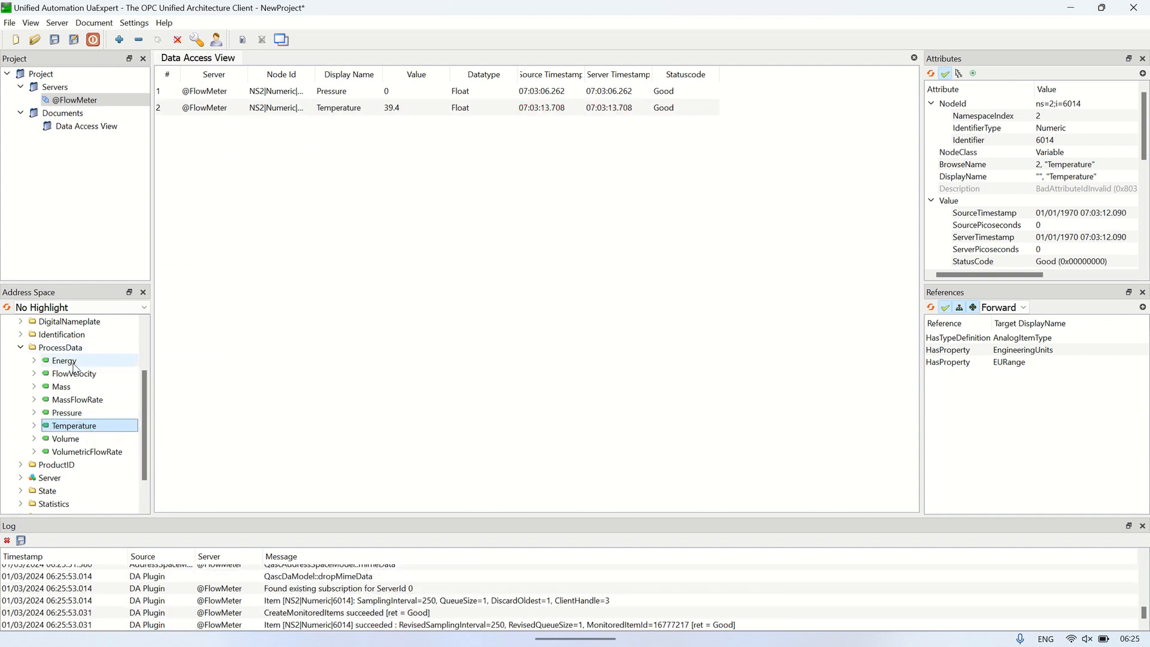
left_click_drag(73, 367, 228, 142)
left_click_drag(74, 373, 221, 147)
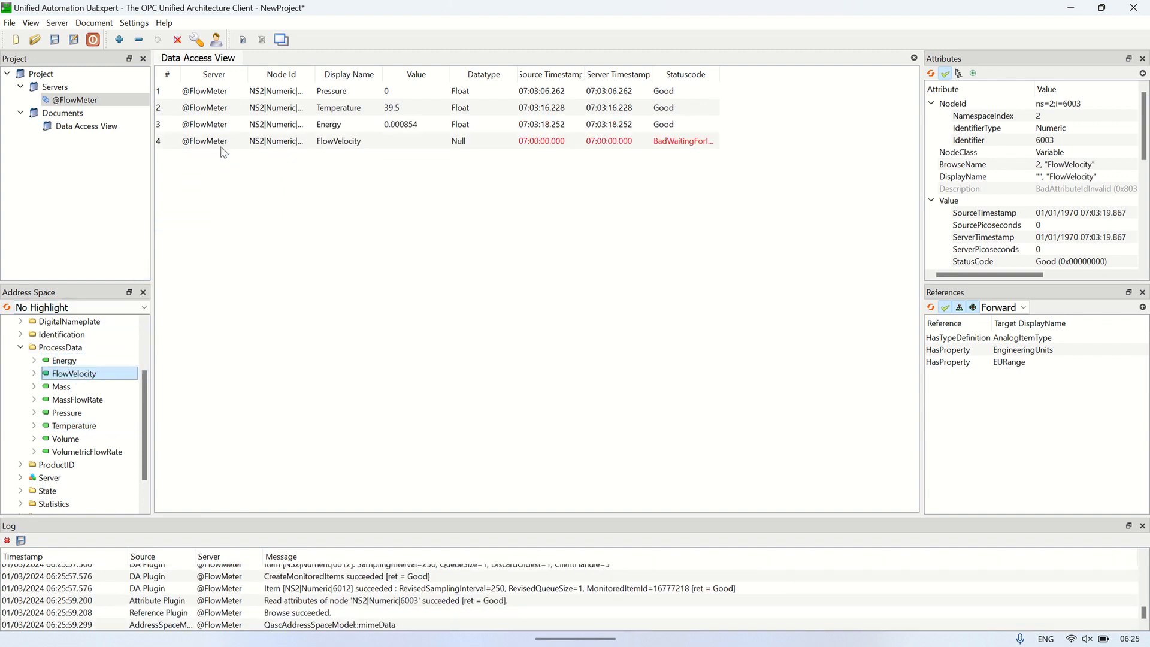
Add the Mass, MassFlowRate, Volume and VolumetricFlowRate variables from ProcessData to the Data Access View.
left_click_drag(63, 387, 198, 171)
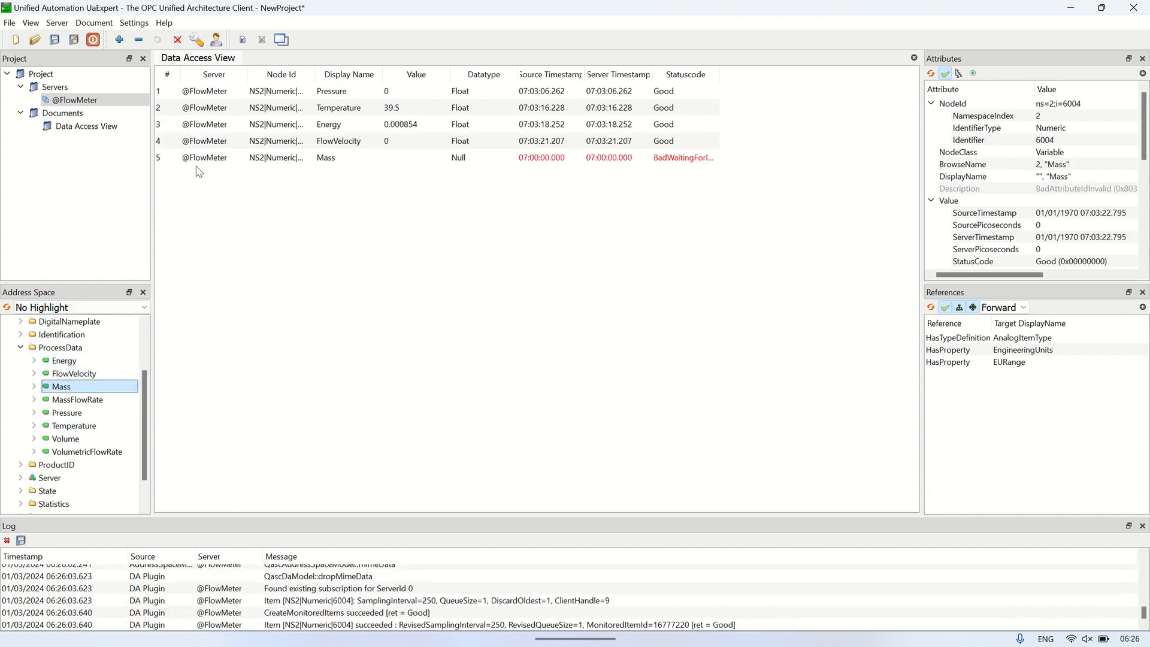
left_click_drag(102, 400, 228, 186)
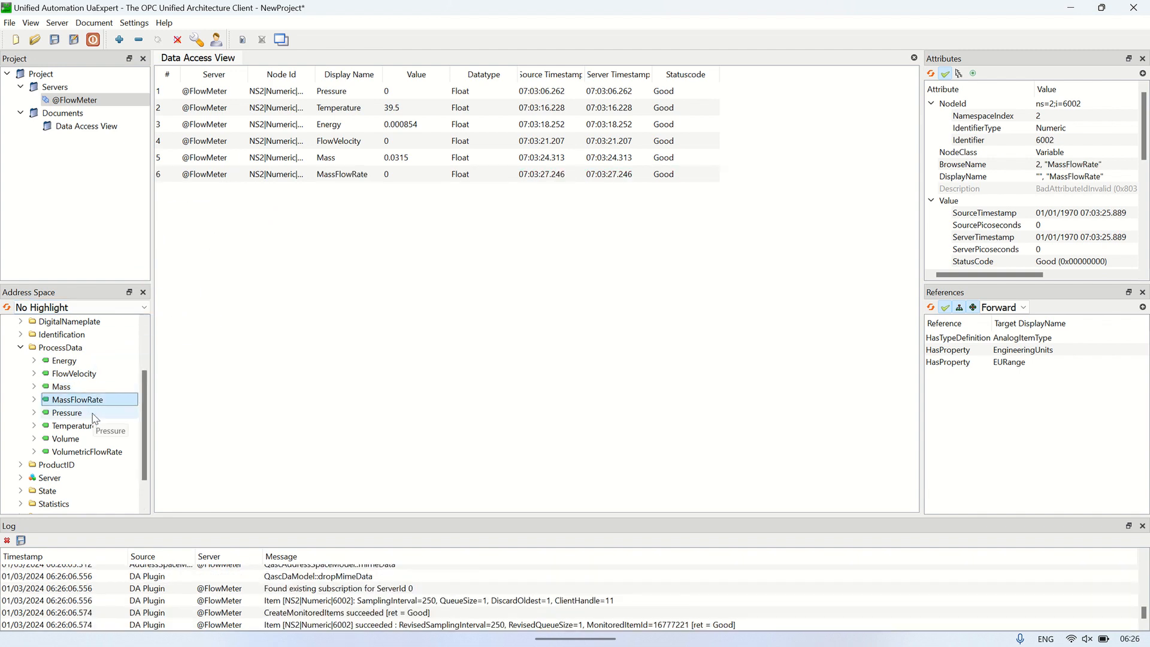
left_click_drag(75, 441, 229, 205)
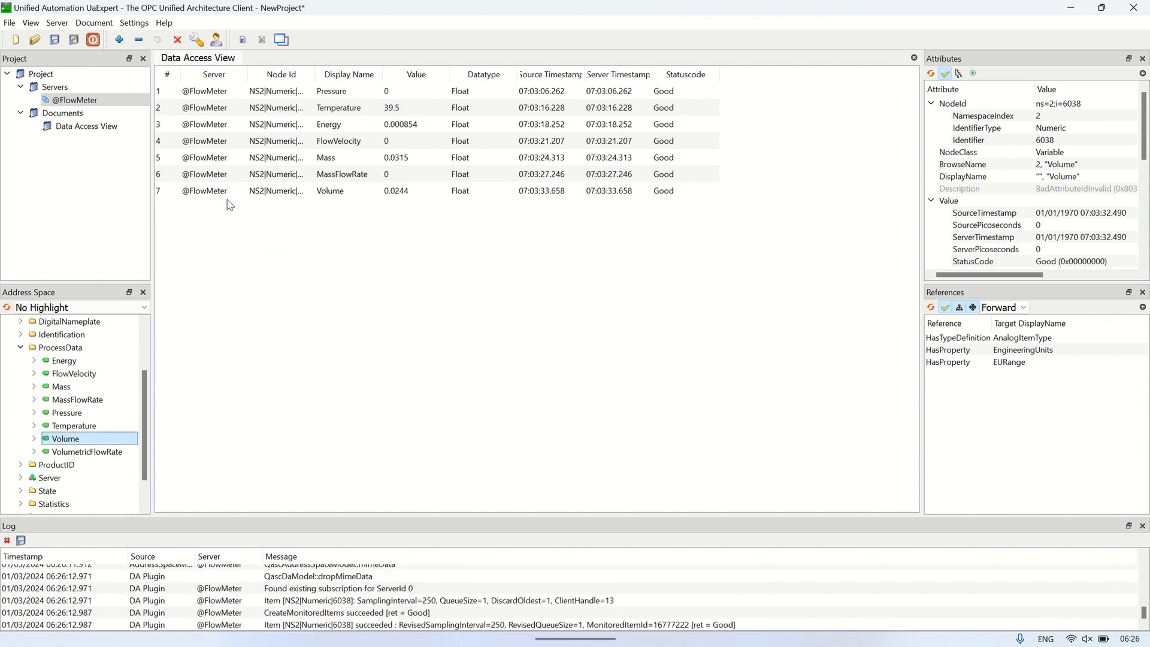
left_click_drag(87, 452, 238, 214)
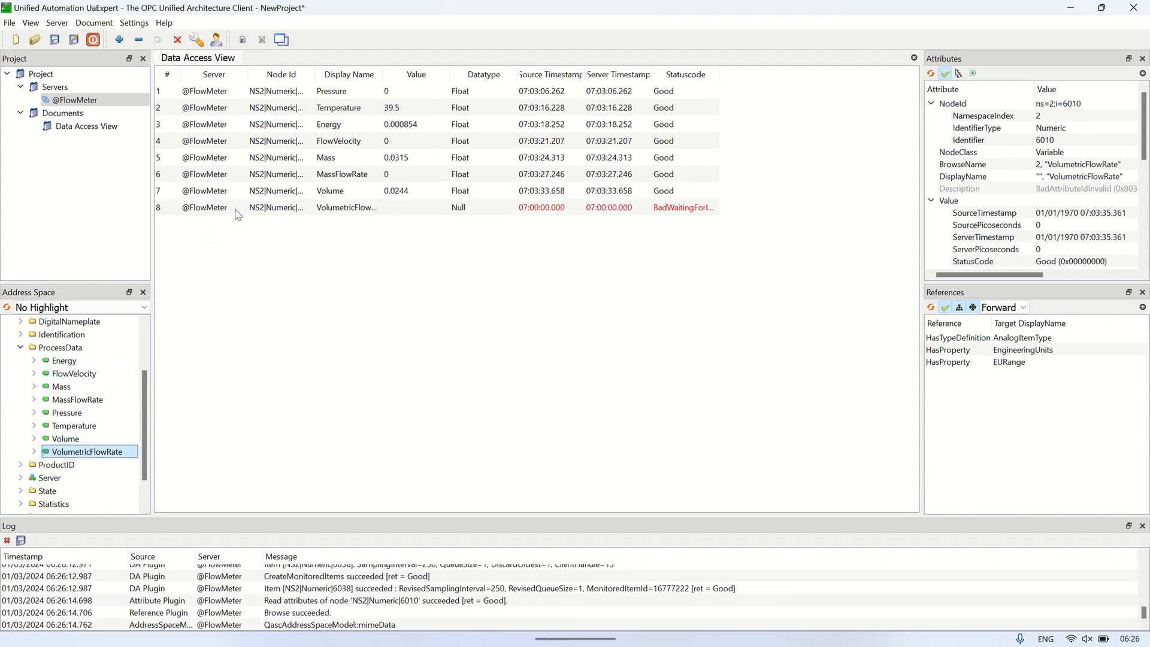
Widen the Node Id column in the Data Access View and check the variables' full node IDs.
left_click_drag(315, 74, 370, 74)
left_click(260, 193)
left_click(277, 92)
left_click(278, 107)
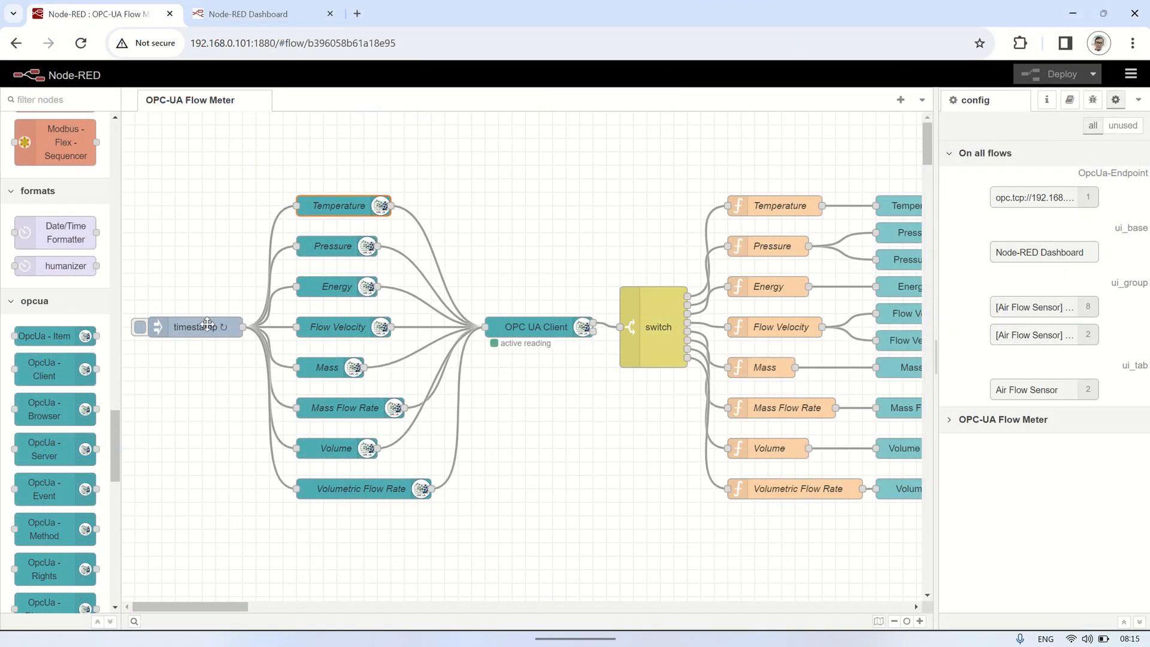
In Node-RED, examine the timestamp inject node's start delay and repeat interval settings, then close its properties.
double_click(208, 325)
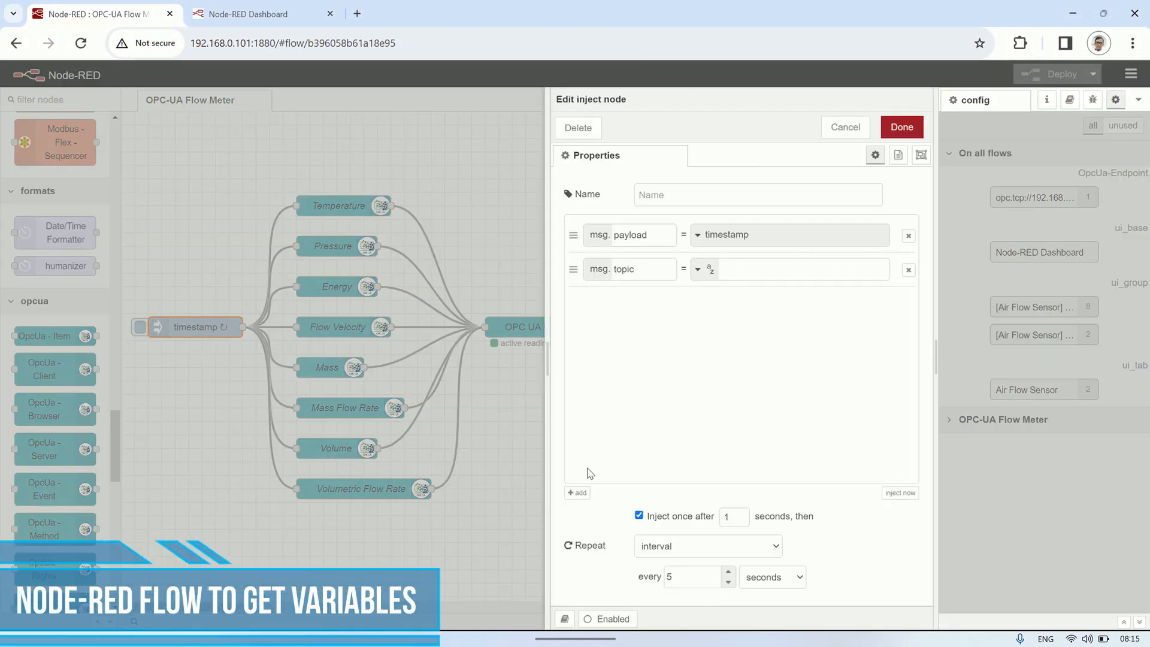
left_click(743, 546)
left_click(743, 546)
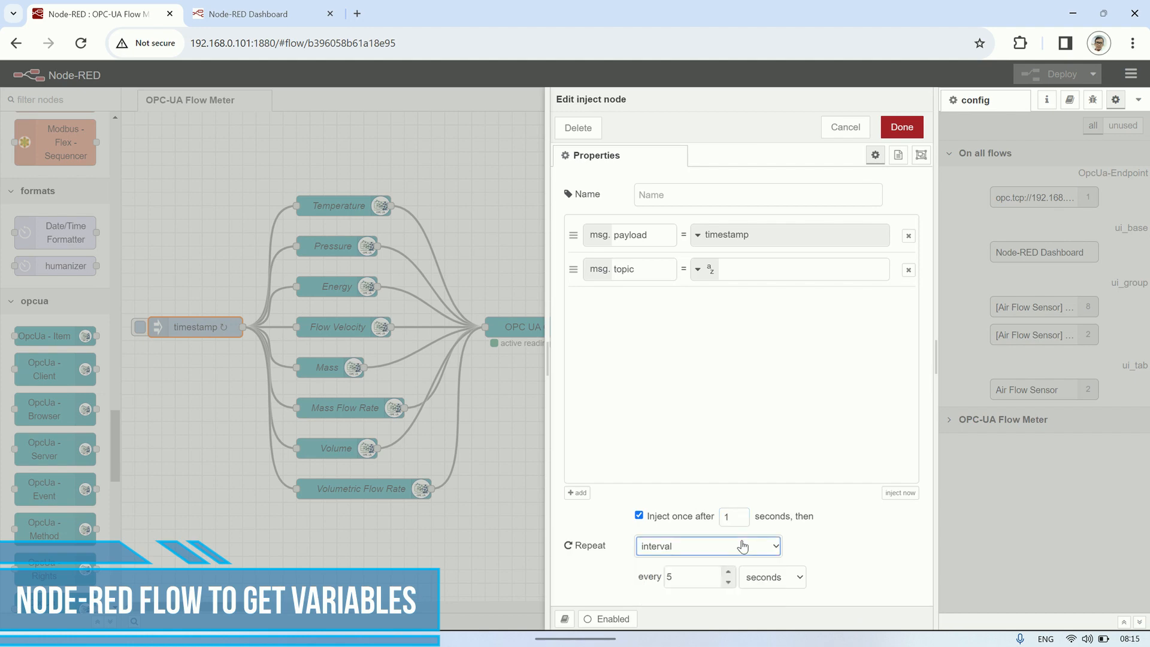
left_click(903, 127)
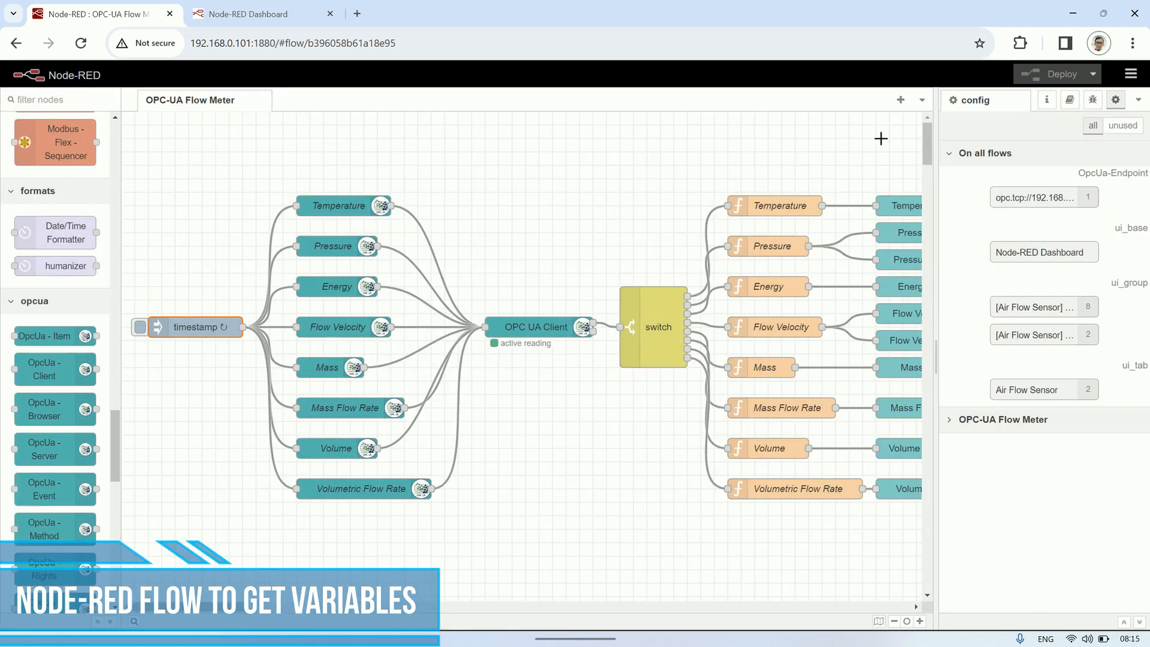
Compare the Temperature OpcUa-Item node's item ID and data type with the matching variable in UaExpert's Data Access View.
left_click(313, 208)
left_click_drag(83, 335, 72, 333)
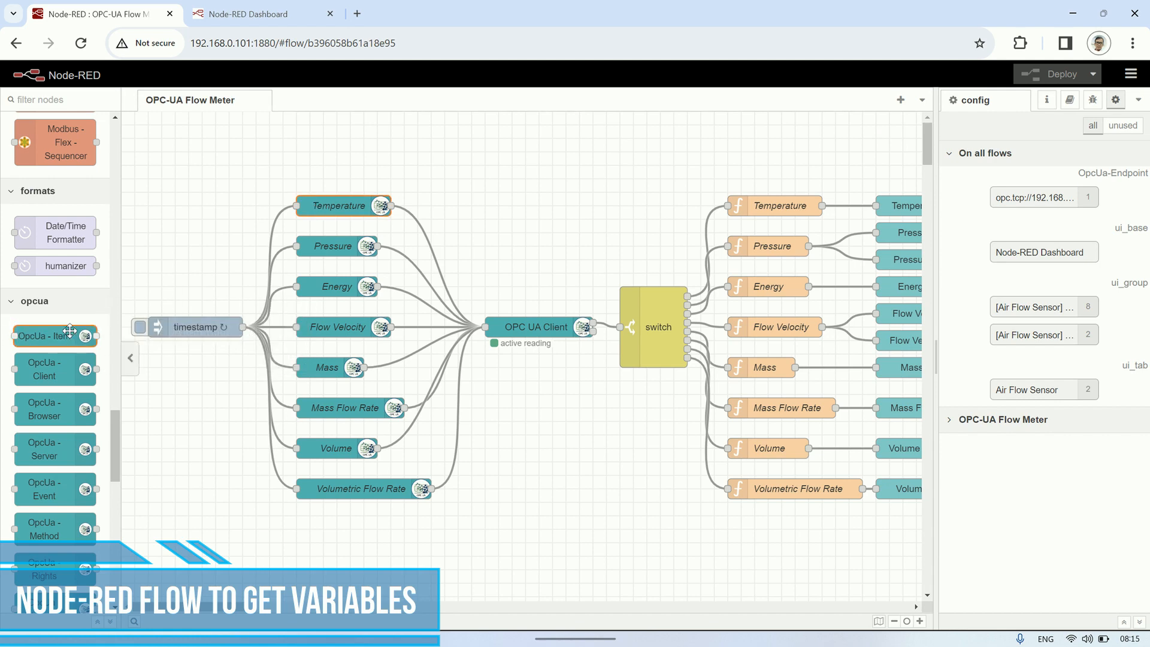
double_click(357, 207)
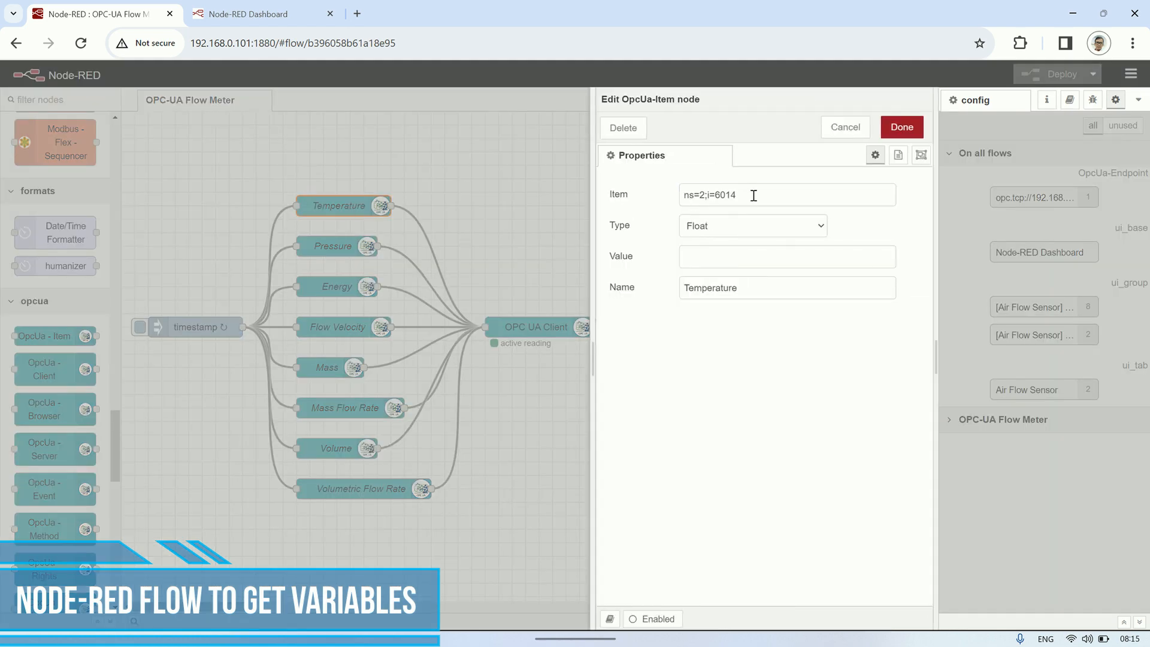
left_click_drag(754, 196, 686, 203)
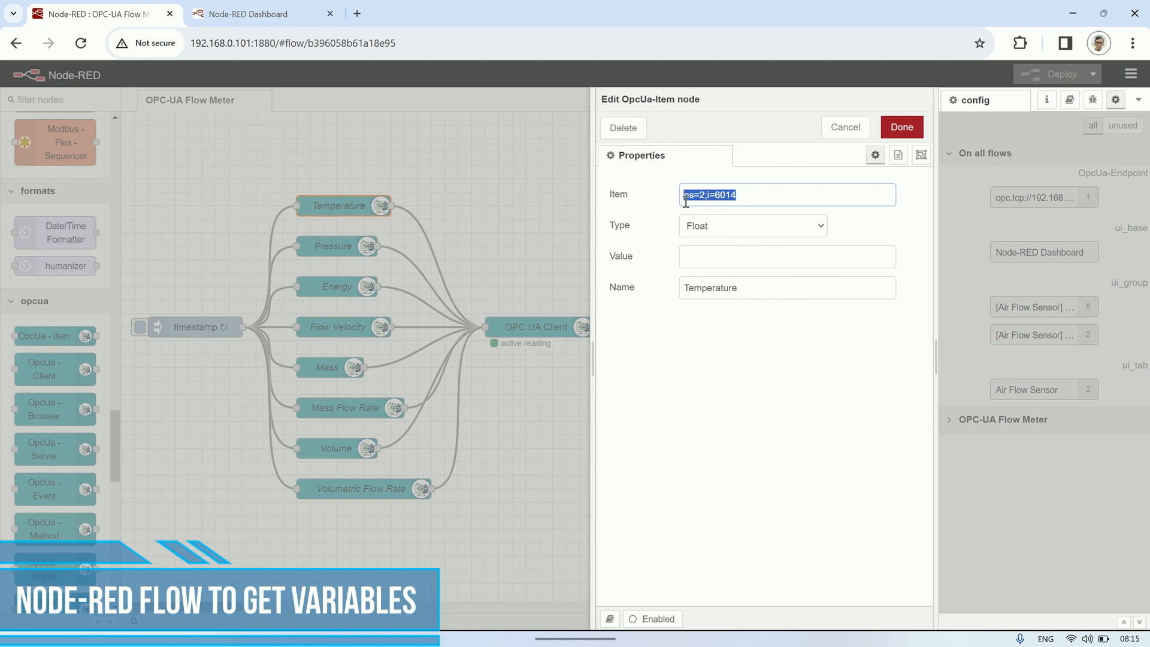
left_click(713, 226)
left_click(719, 231)
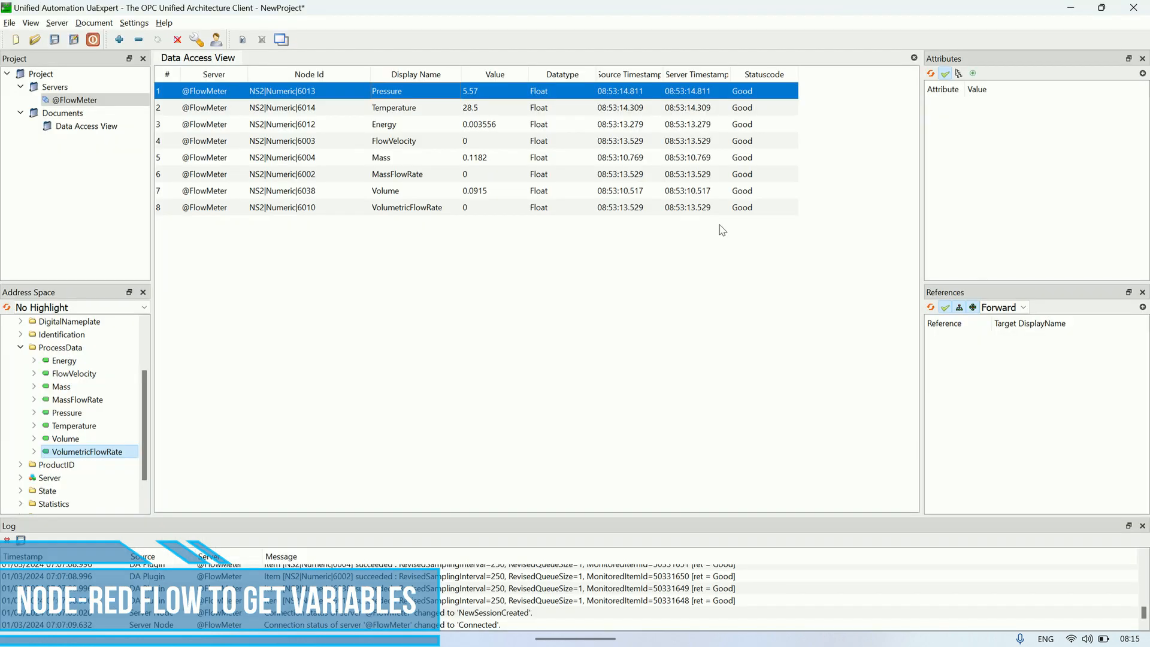
left_click(396, 112)
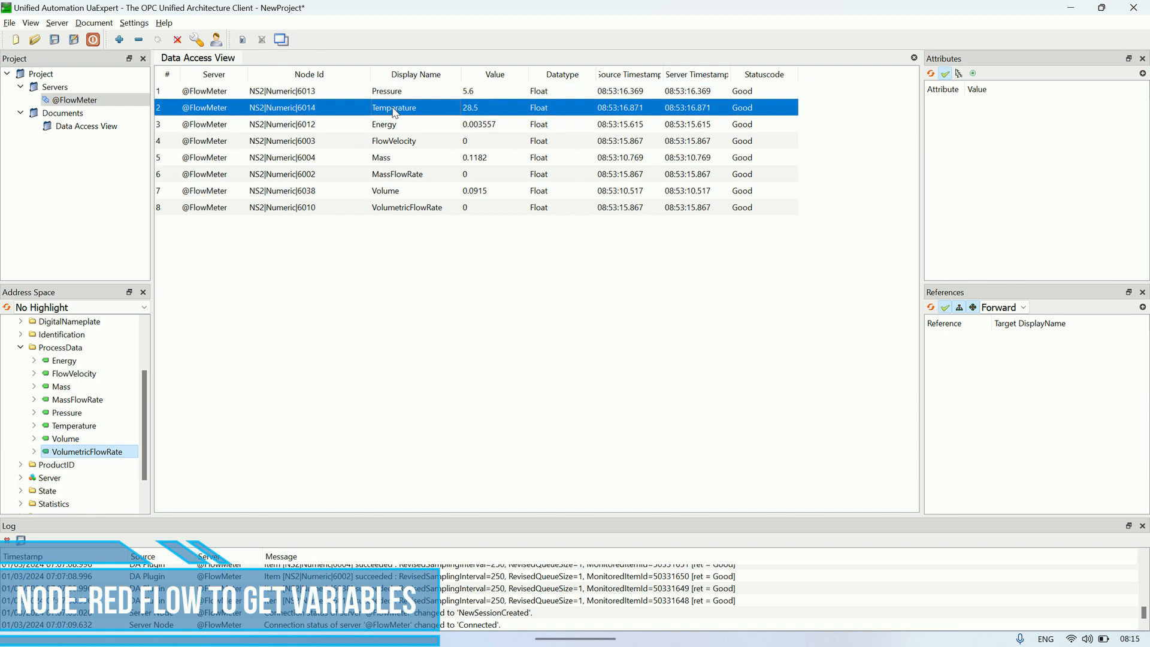
left_click(414, 211)
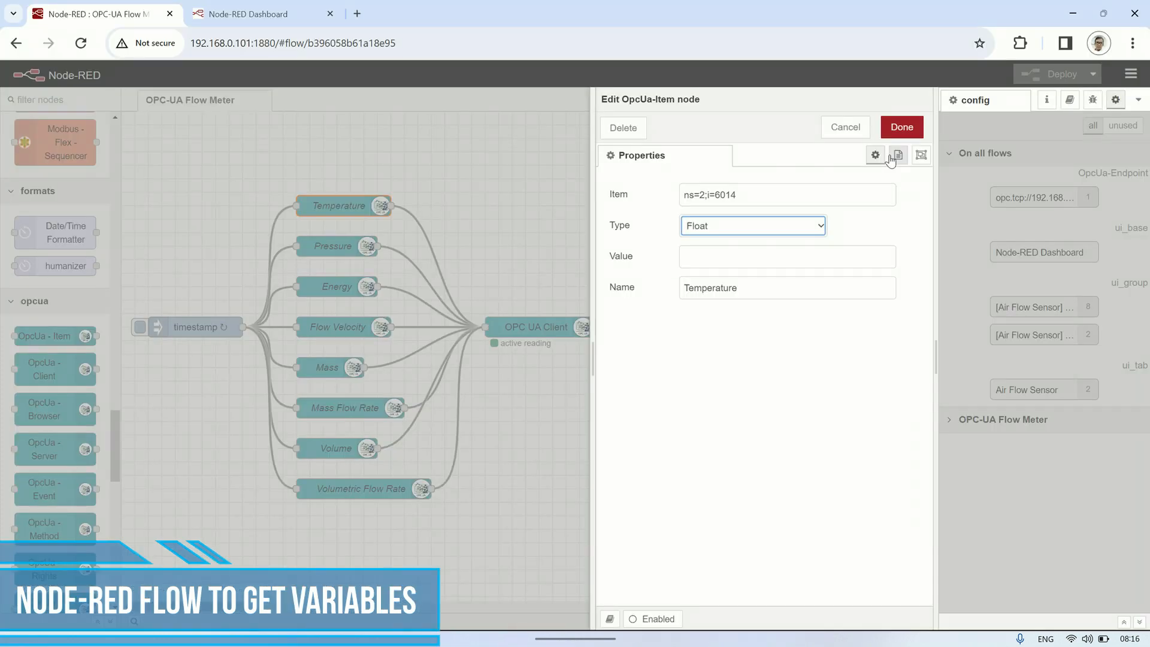
left_click(902, 127)
Review the properties of the Pressure, Energy and Flow Velocity OpcUa-Item nodes one after another.
left_click(332, 247)
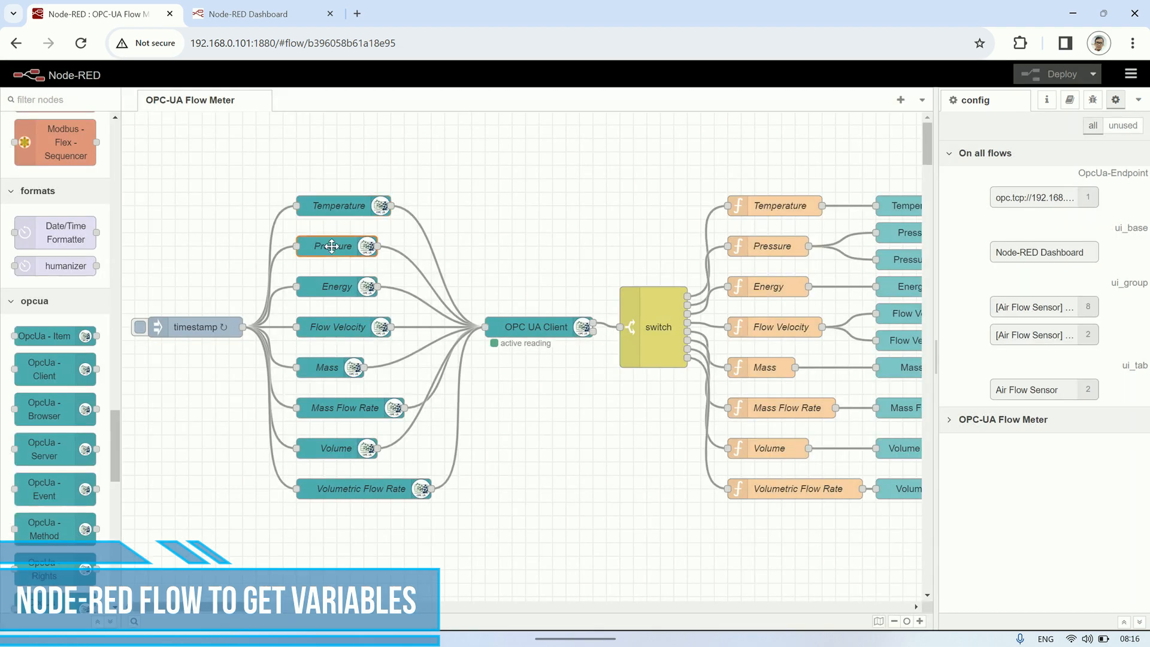
double_click(332, 246)
left_click(902, 127)
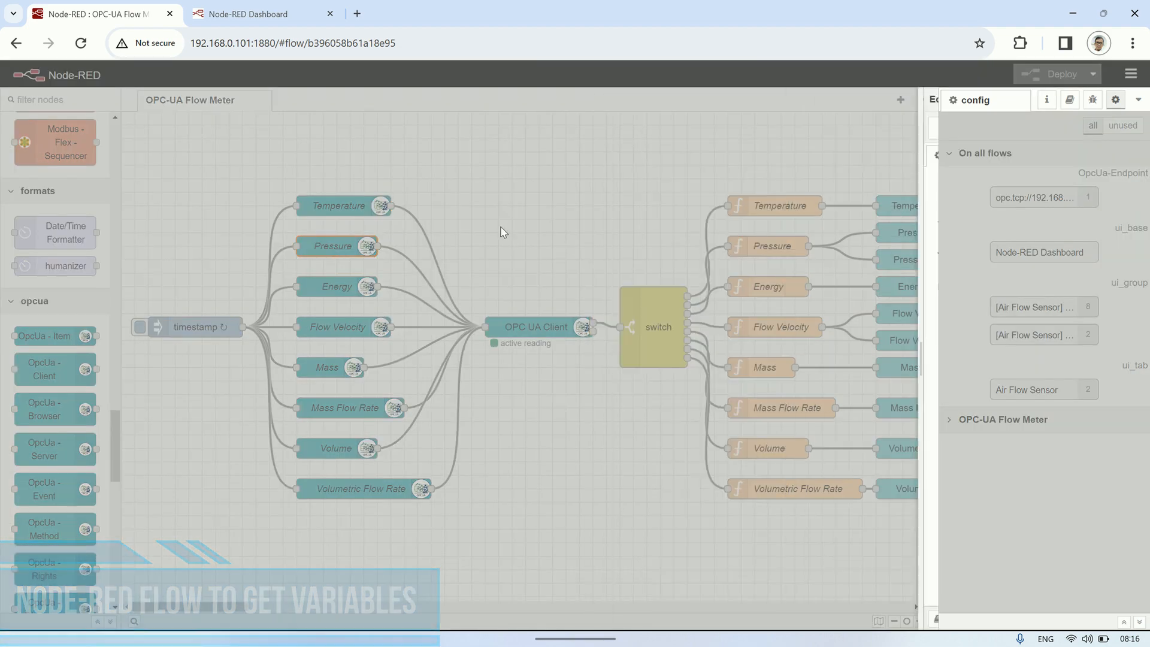
double_click(338, 286)
left_click(902, 127)
double_click(362, 329)
left_click(903, 128)
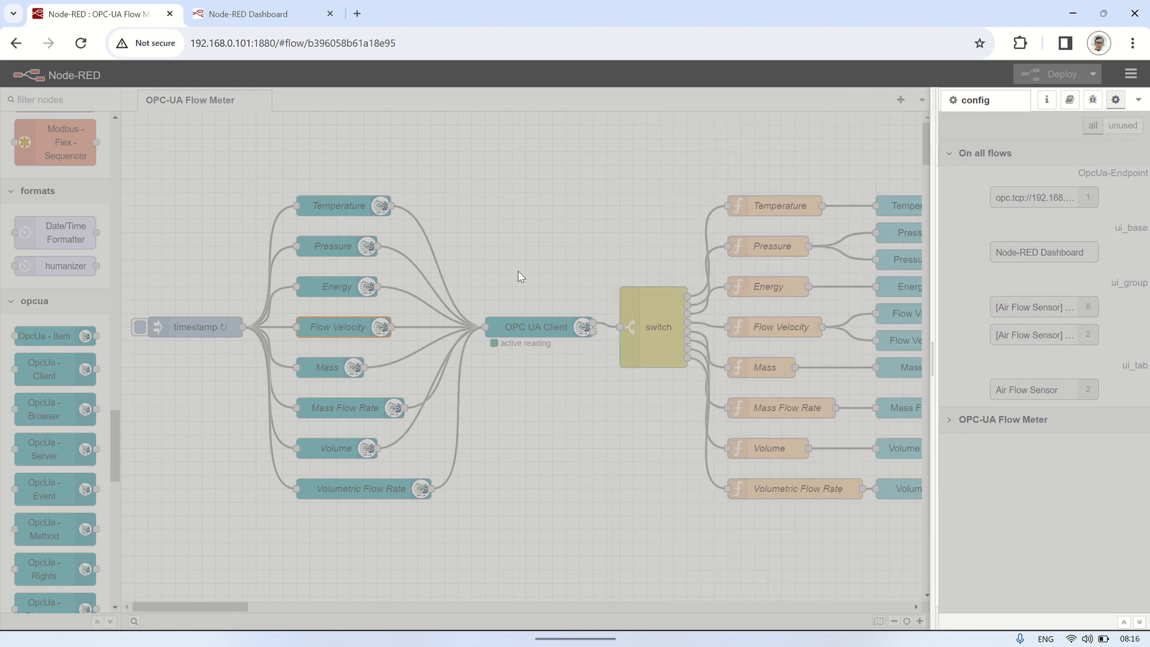
Review the properties of the Mass, Mass Flow Rate, Volume and Volumetric Flow Rate OpcUa-Item nodes.
double_click(329, 367)
left_click(902, 128)
double_click(372, 407)
left_click(902, 127)
double_click(323, 449)
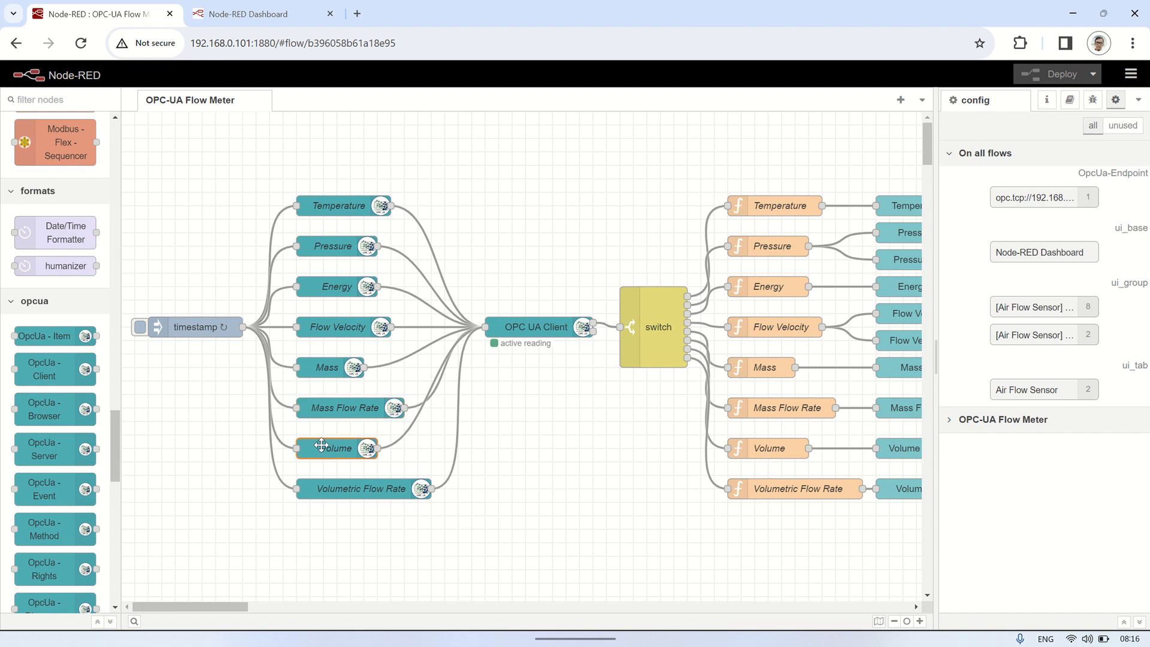
left_click(901, 127)
double_click(376, 489)
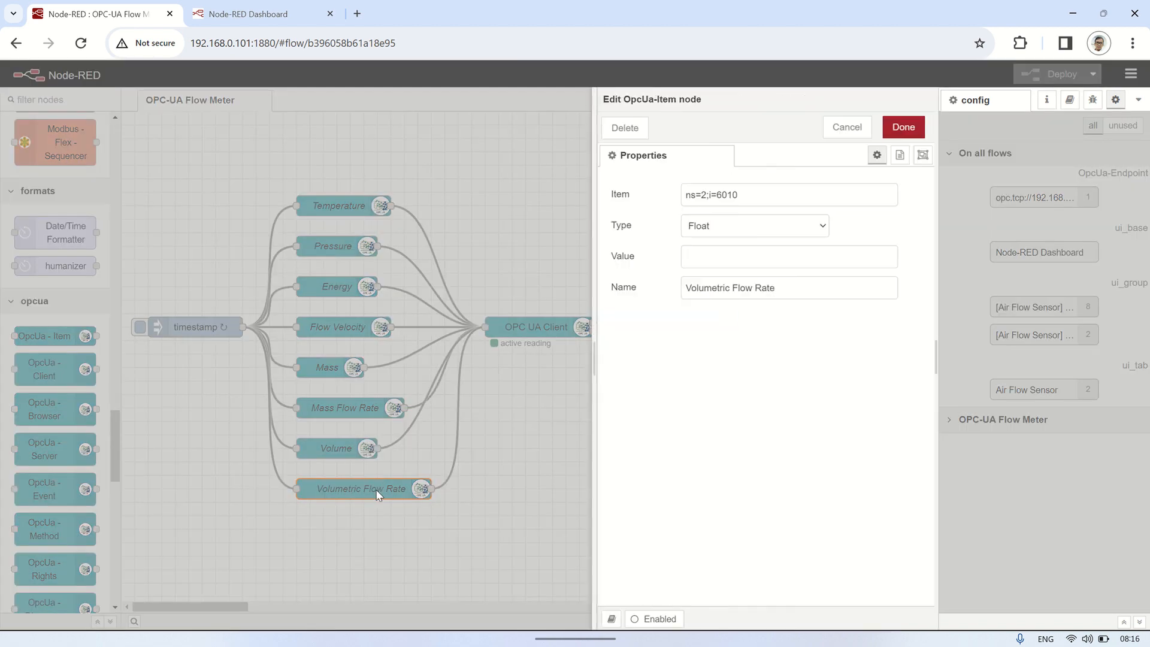
left_click(902, 127)
Examine the OPC UA Client node's action and endpoint address, and leave its configuration without changes.
double_click(544, 325)
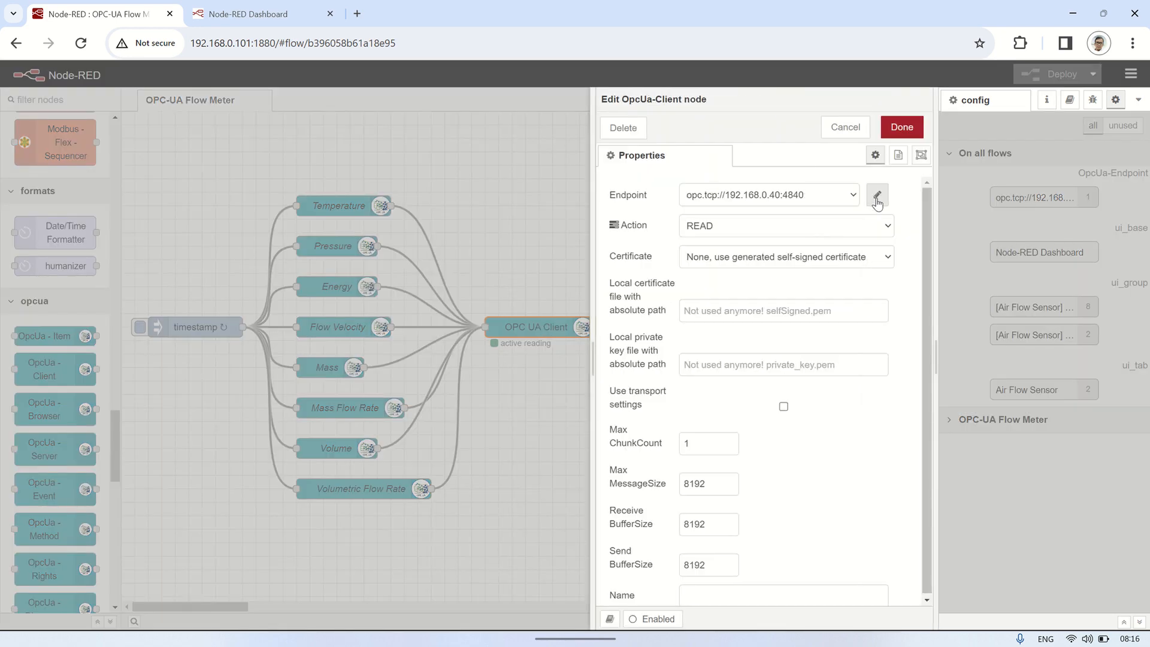
left_click(877, 196)
left_click_drag(835, 195, 682, 196)
left_click(838, 126)
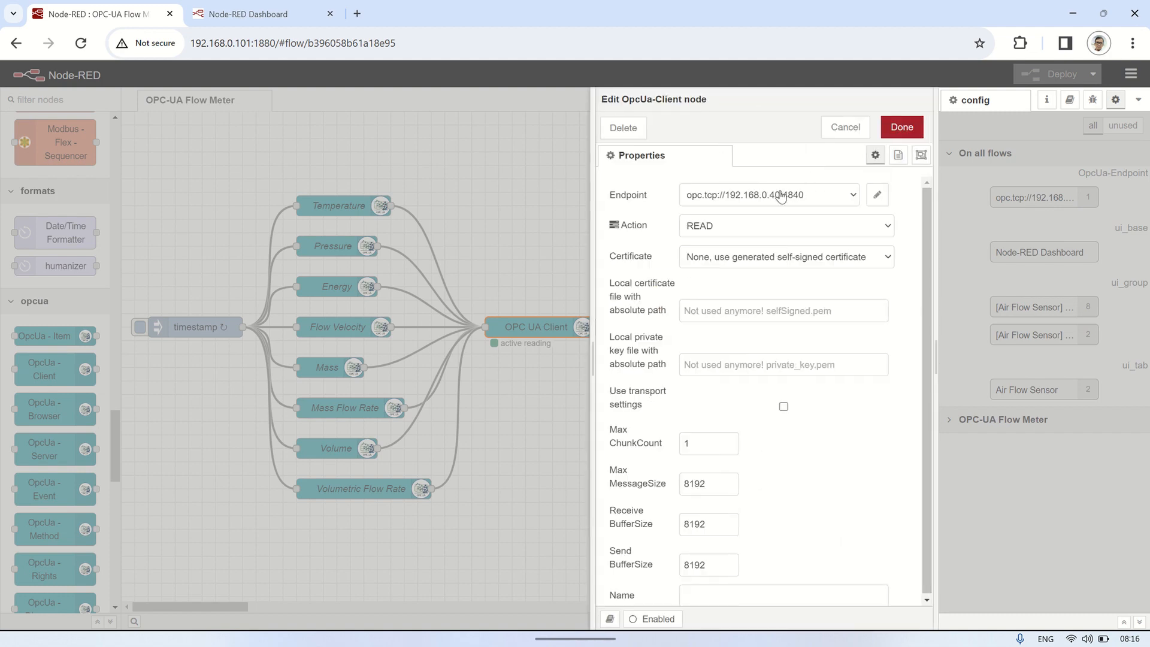
left_click(845, 127)
Examine the switch node's eight msg.topic rules that route messages by node ID, and close its properties.
double_click(661, 314)
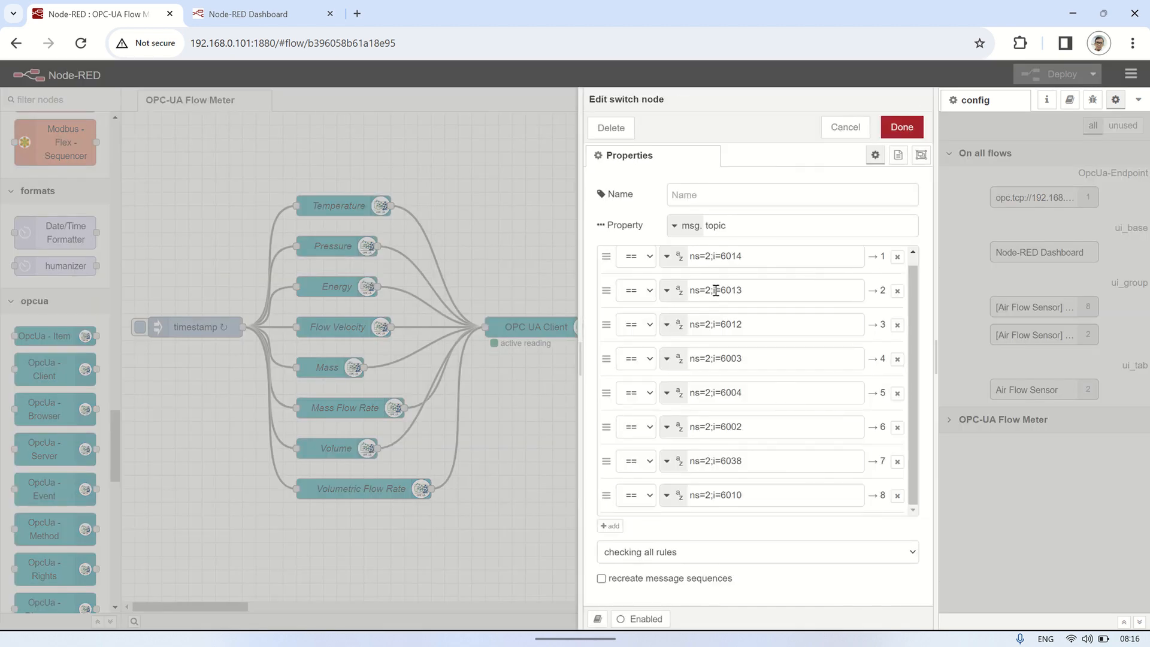
scroll(775, 258, "up", 1)
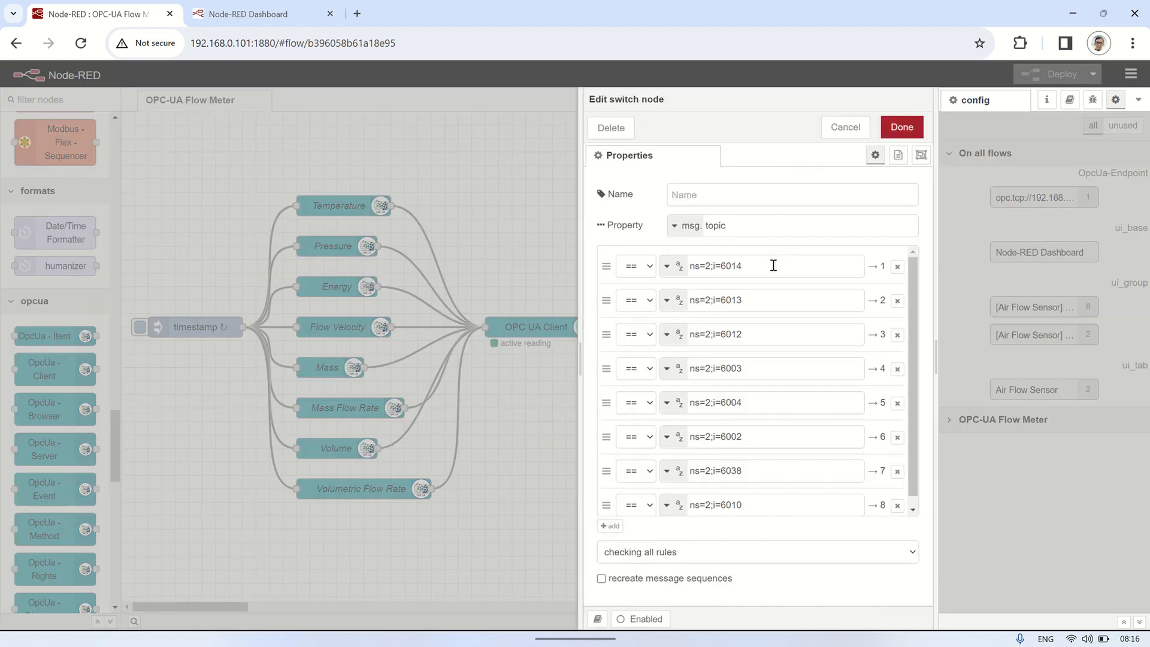
scroll(774, 266, "down", 1)
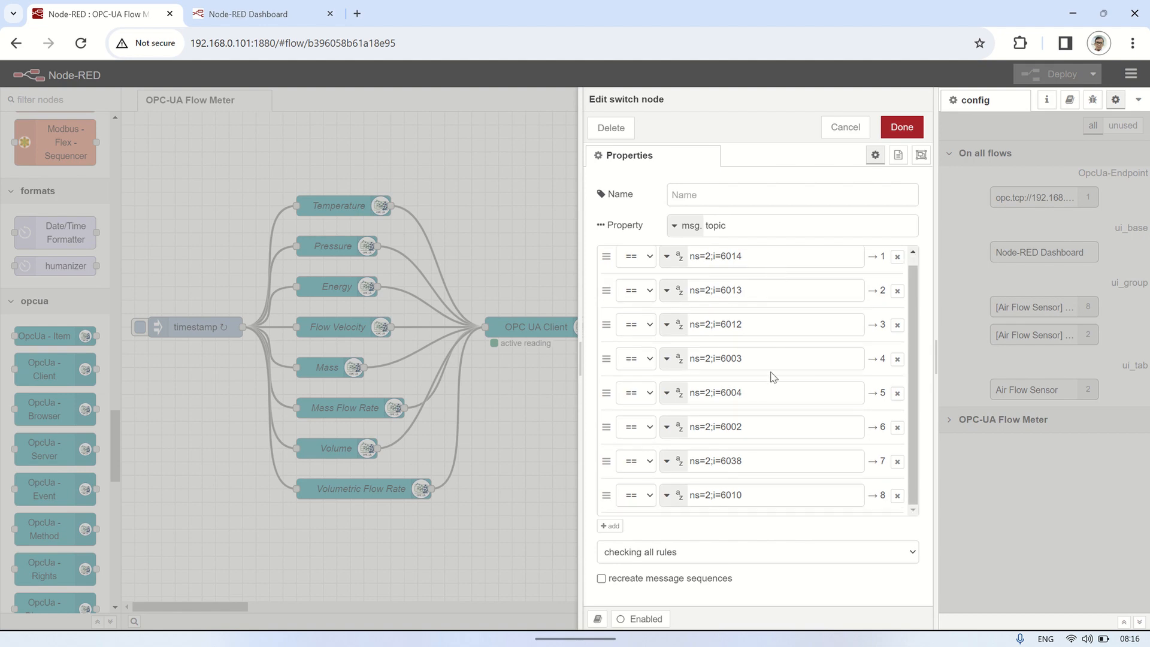
scroll(775, 378, "up", 1)
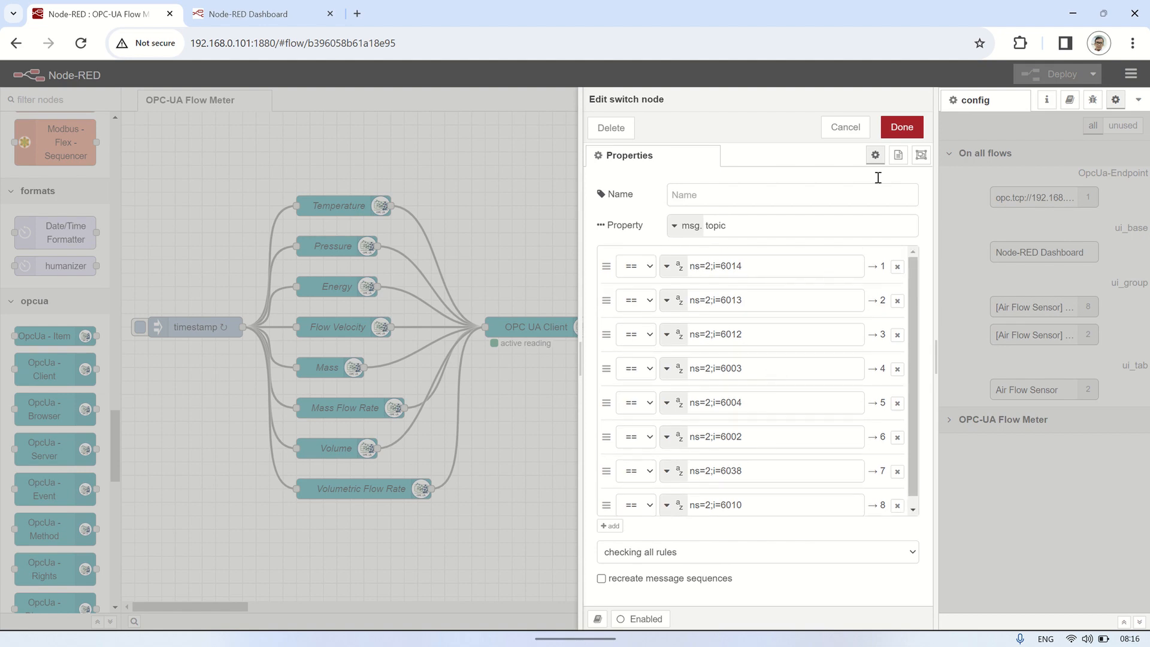
left_click(902, 128)
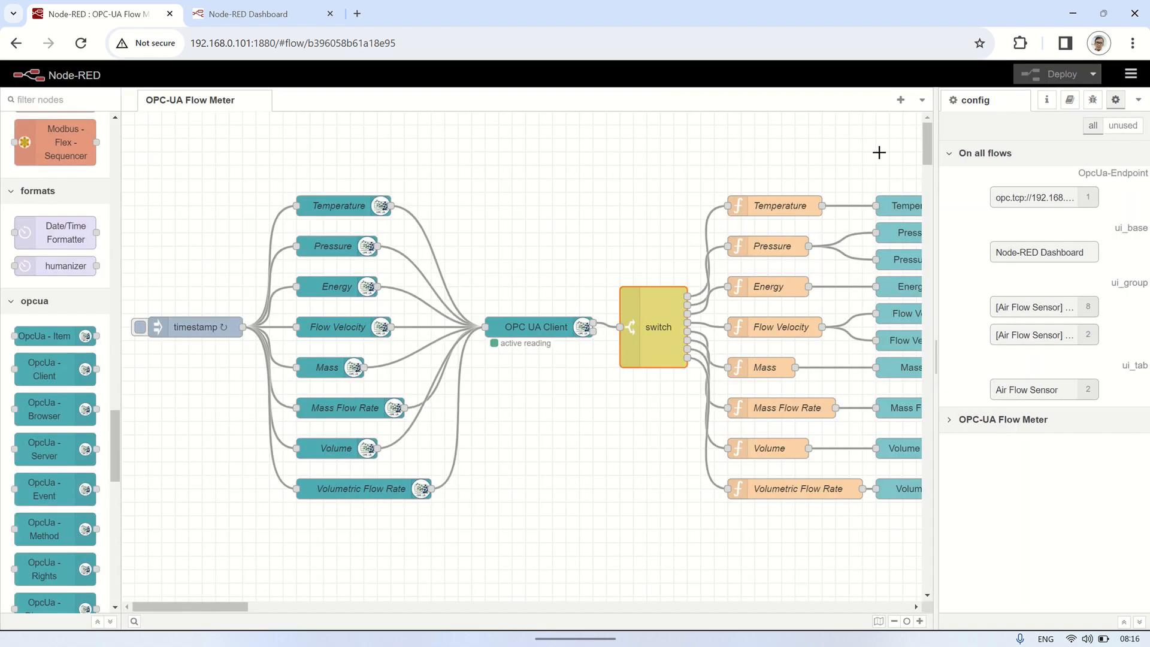
Review the On Message code of the Temperature, Pressure and Energy function nodes one after another.
double_click(782, 208)
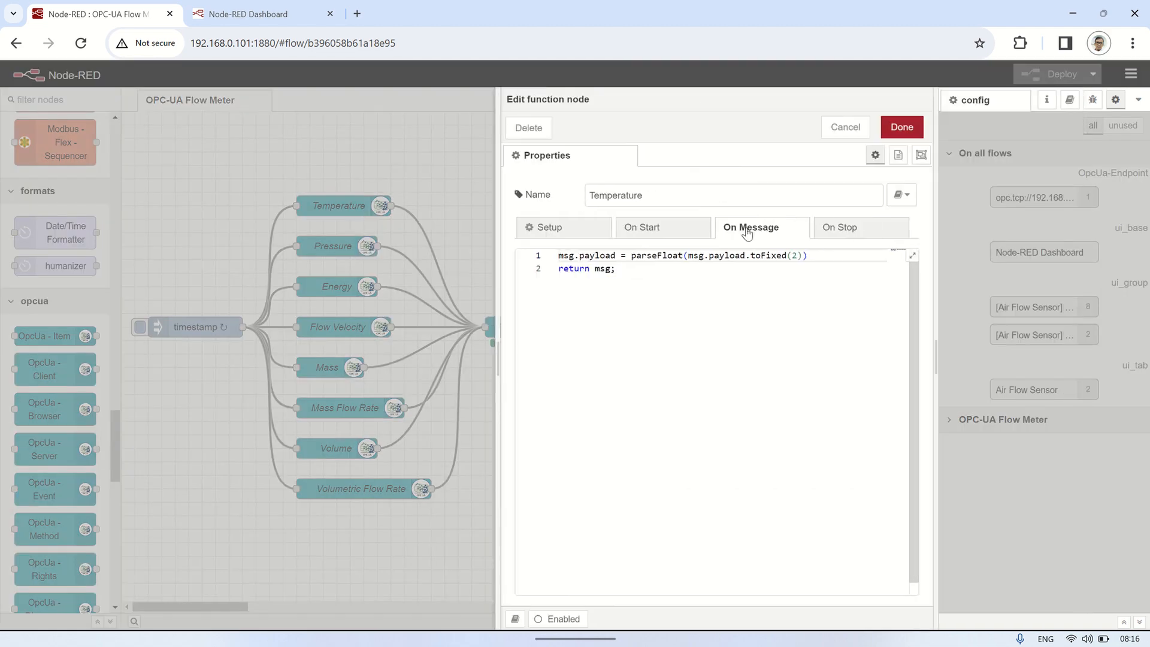
left_click(902, 127)
left_click(772, 244)
double_click(772, 244)
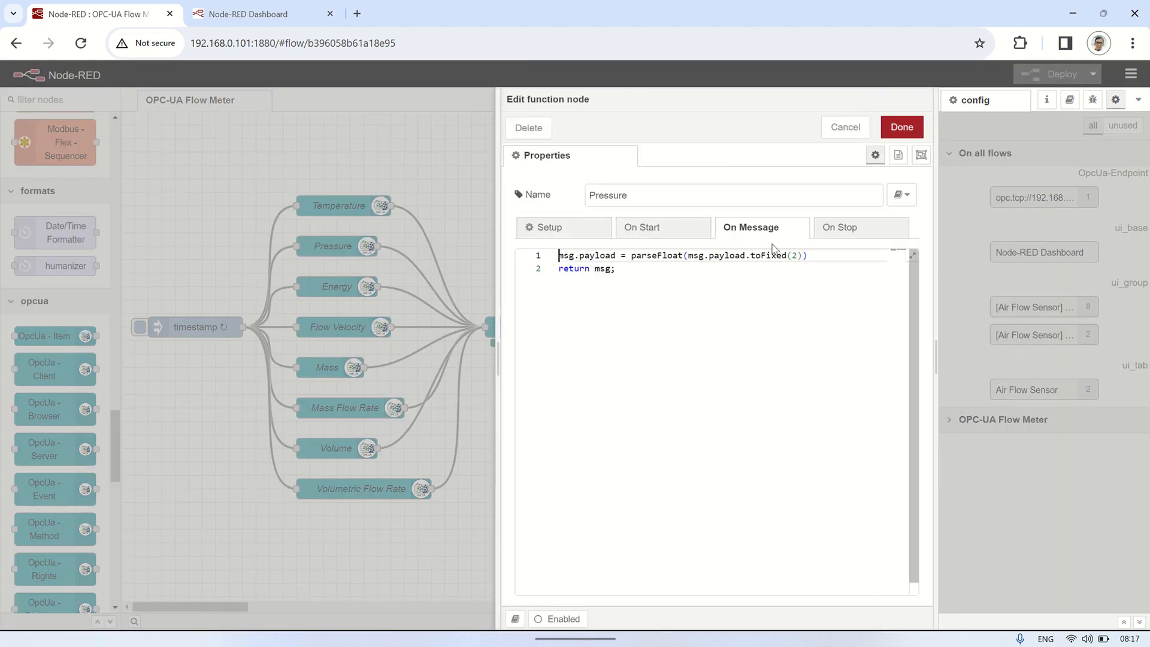
left_click(902, 127)
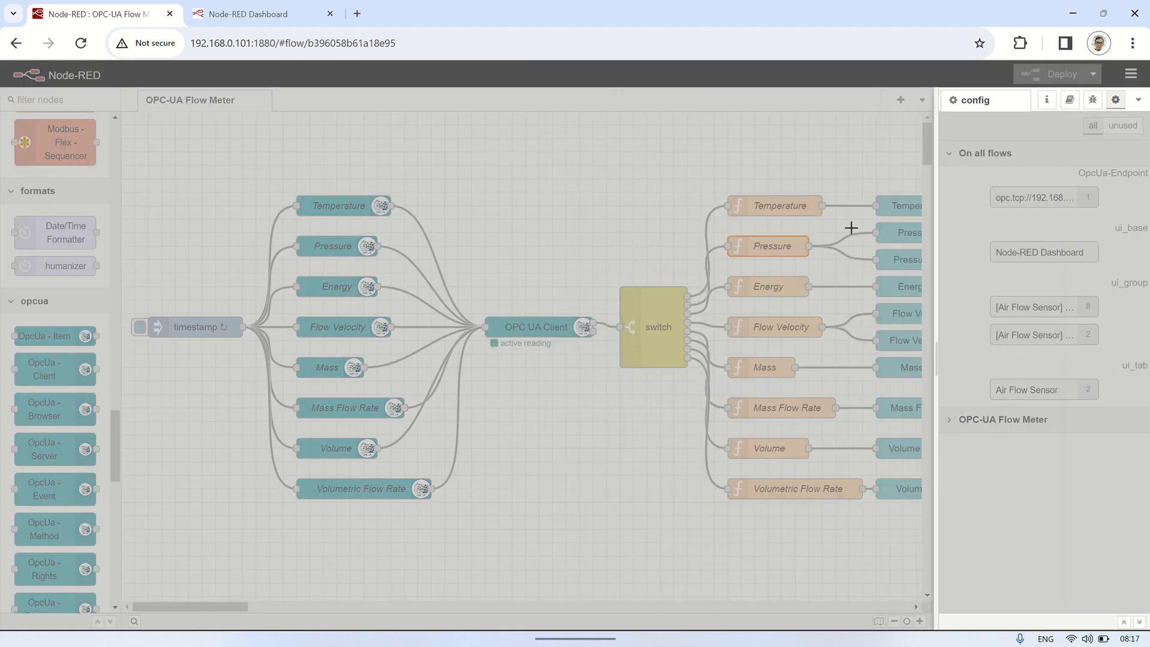
double_click(784, 287)
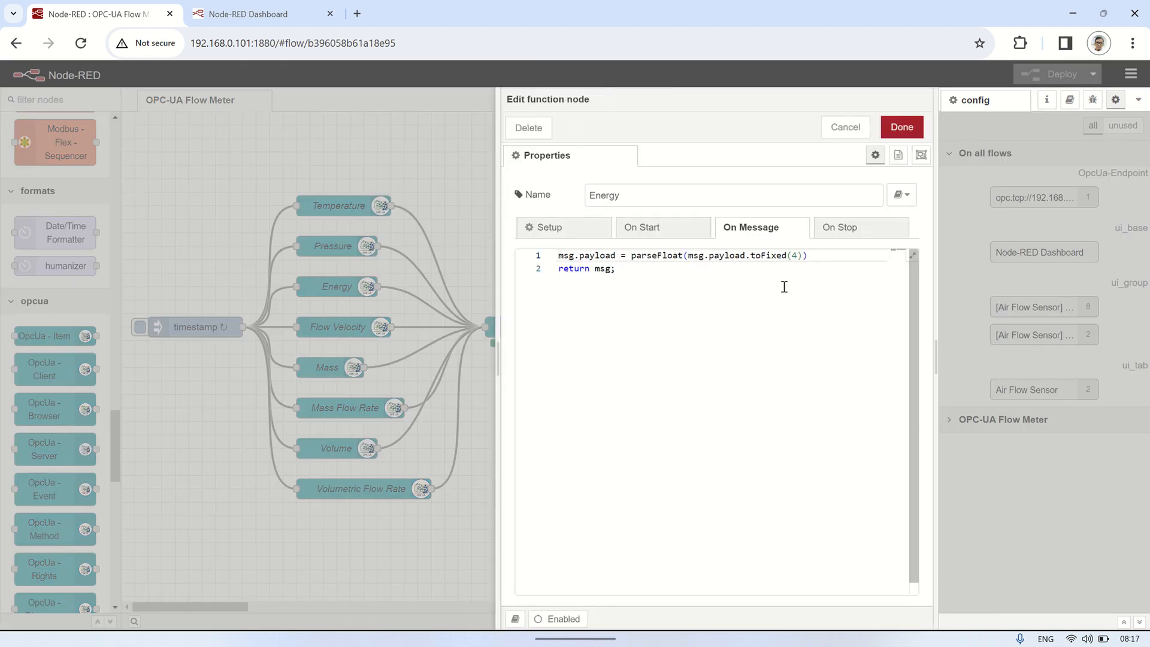
left_click(901, 127)
Review the On Message code of the Flow Velocity, Mass and Mass Flow Rate function nodes.
left_click(810, 327)
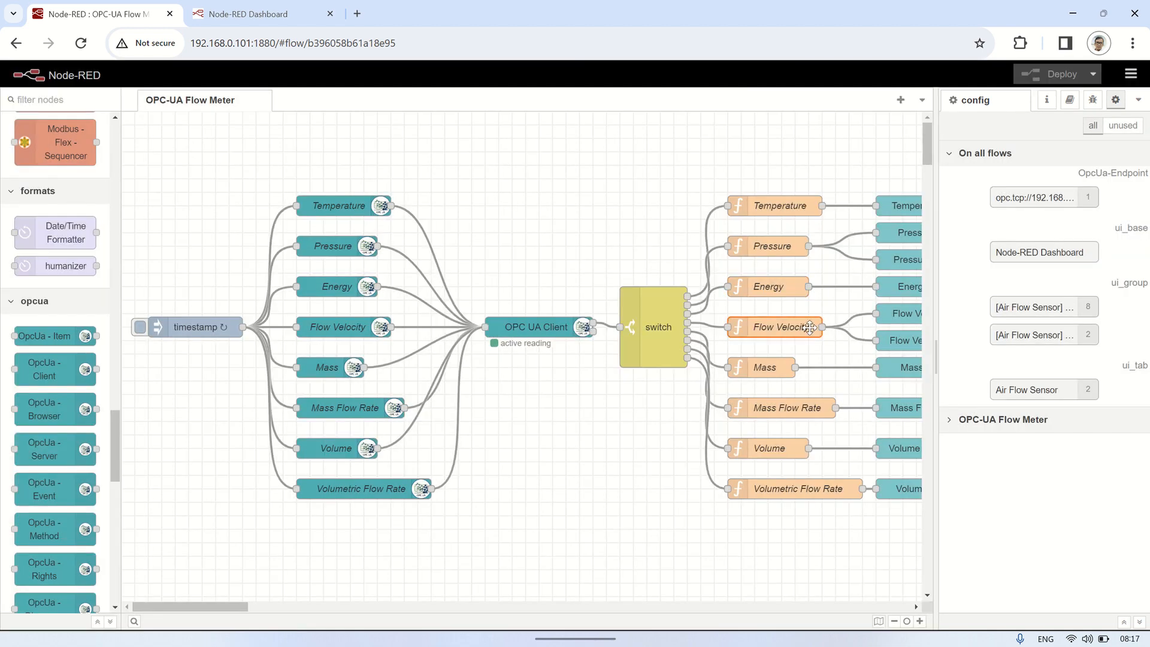
double_click(811, 327)
left_click(902, 127)
double_click(783, 364)
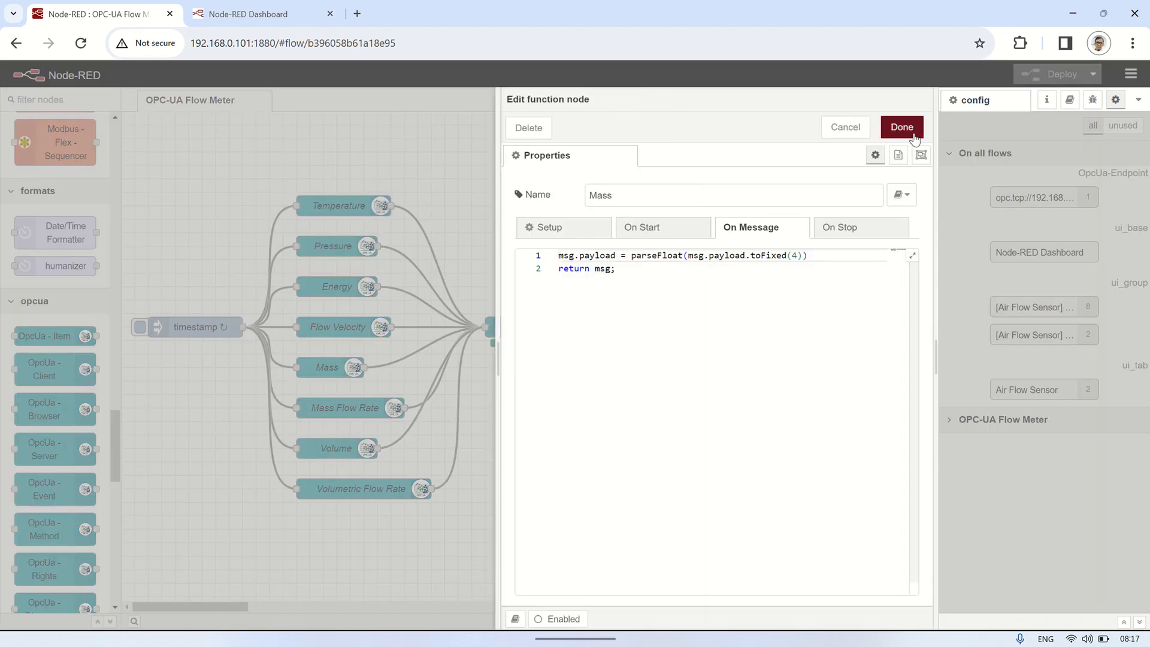
left_click(902, 127)
double_click(780, 399)
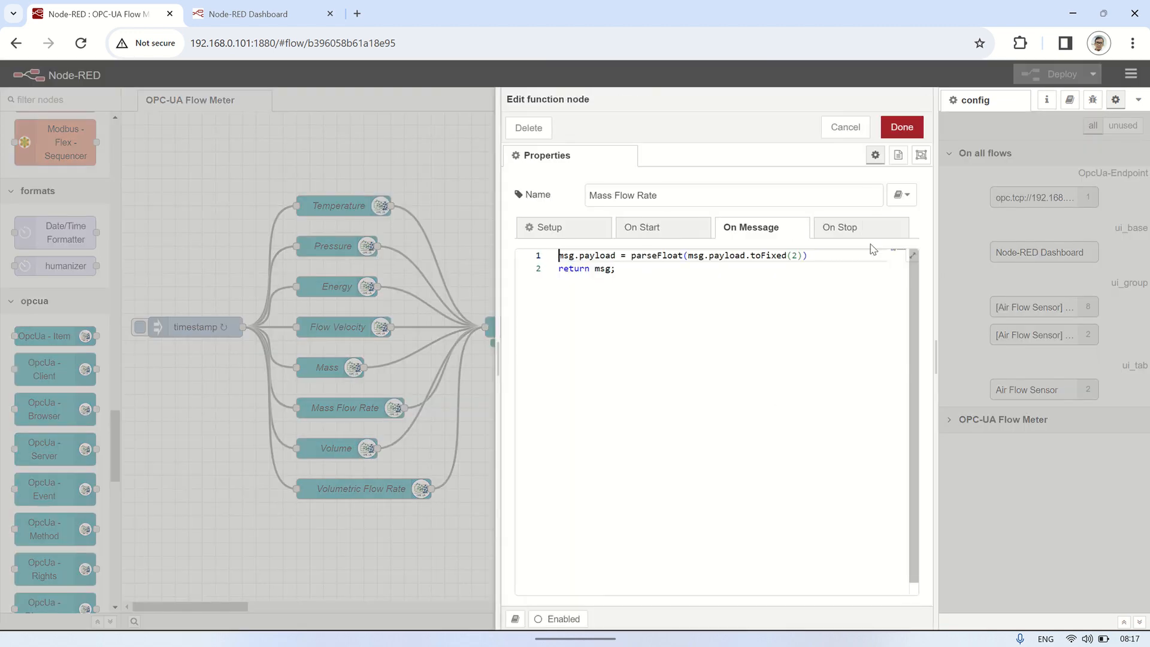
left_click(902, 127)
Review the On Message code of the Volume and Volumetric Flow Rate function nodes.
double_click(797, 447)
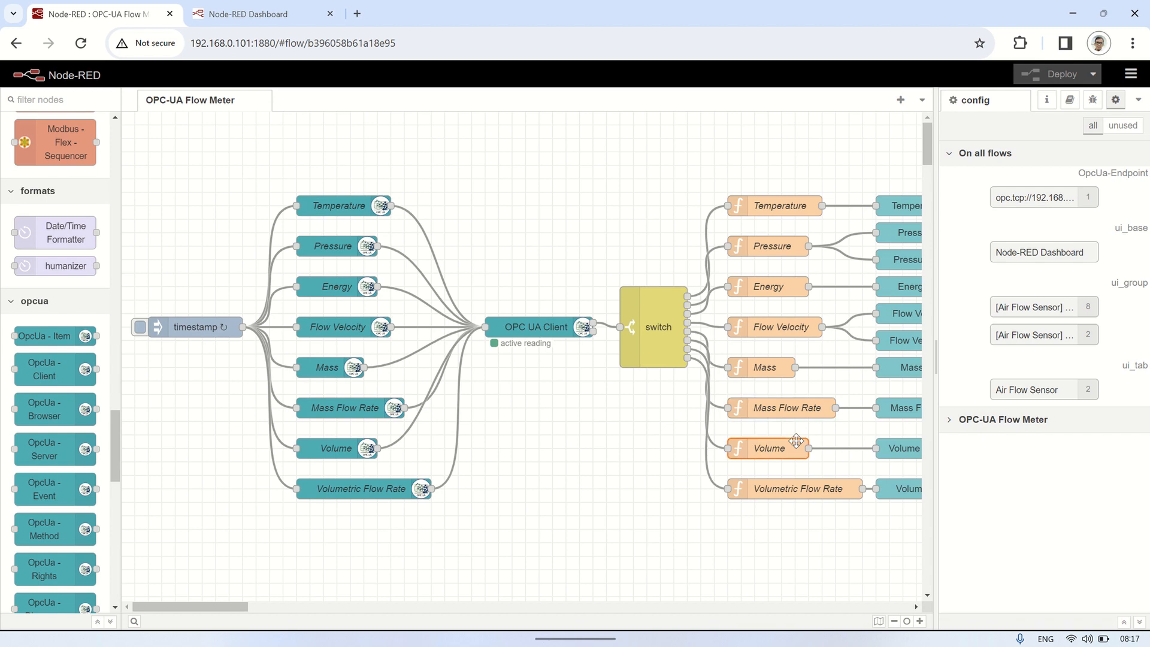
left_click(901, 128)
double_click(800, 490)
left_click(902, 127)
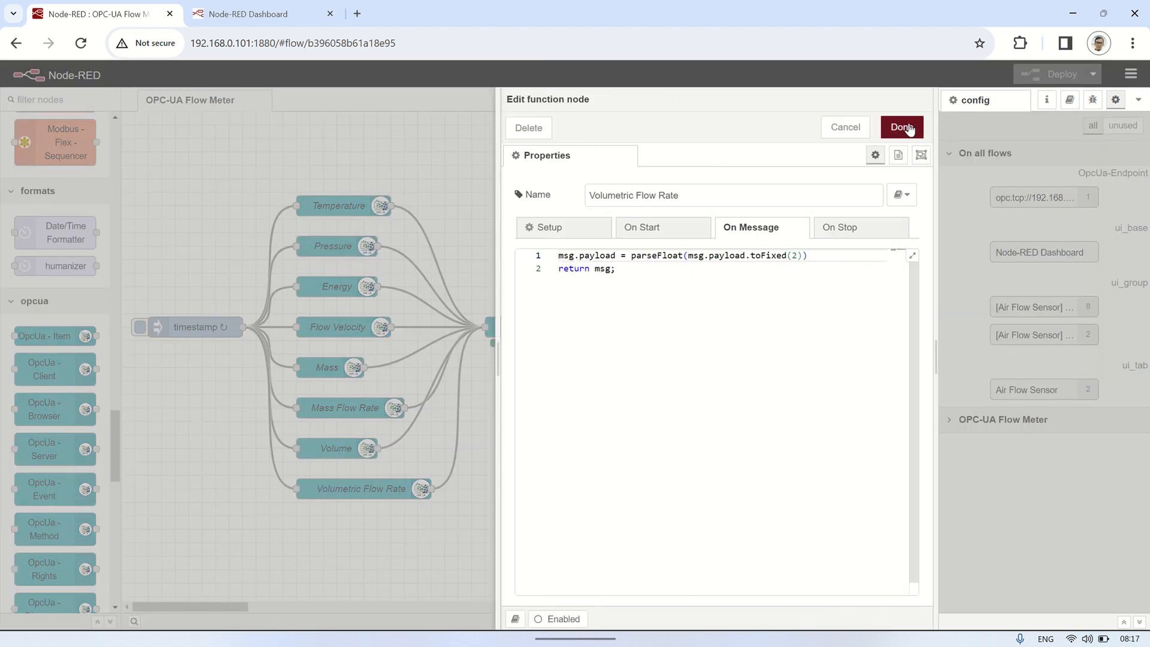
Examine the properties of the Temperature gauge, the Pressure (bar) chart and the Pressure gauge, leaving them unedited.
left_click_drag(226, 606, 254, 606)
double_click(737, 208)
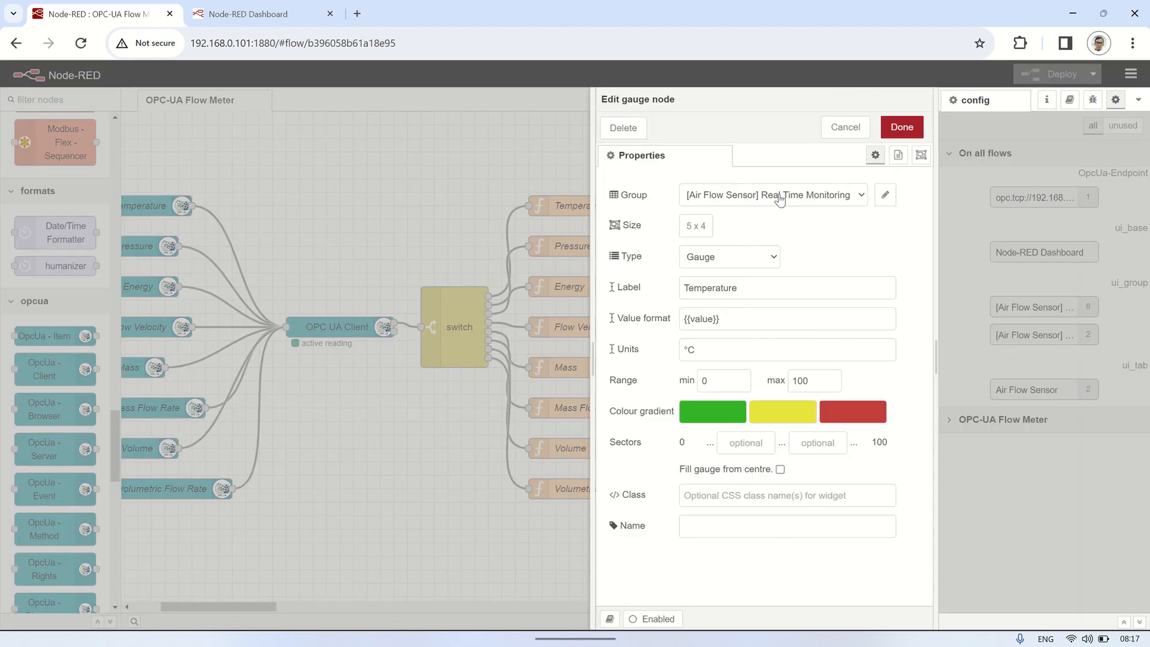
left_click(902, 127)
left_click(765, 234)
double_click(765, 233)
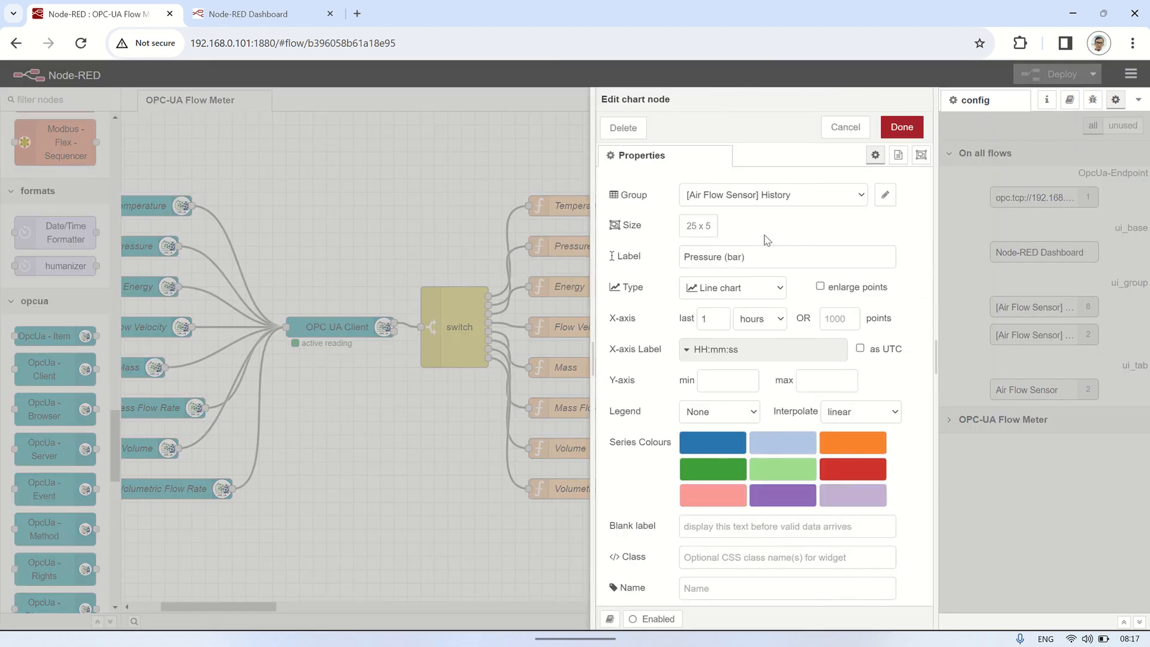
left_click(902, 127)
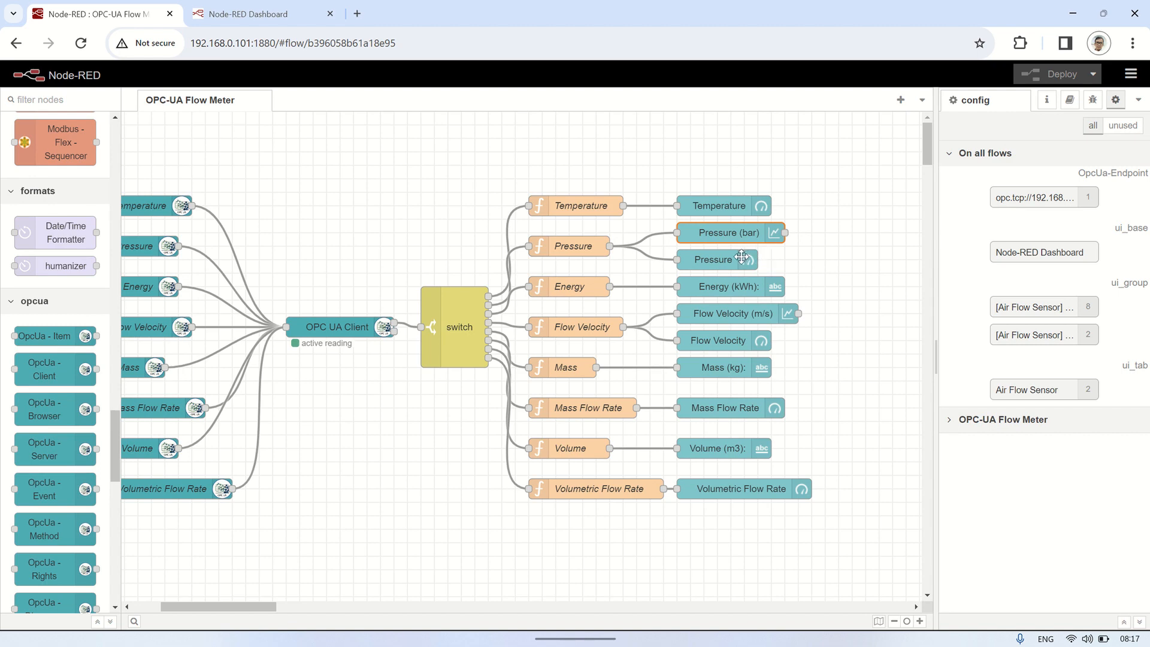
double_click(739, 262)
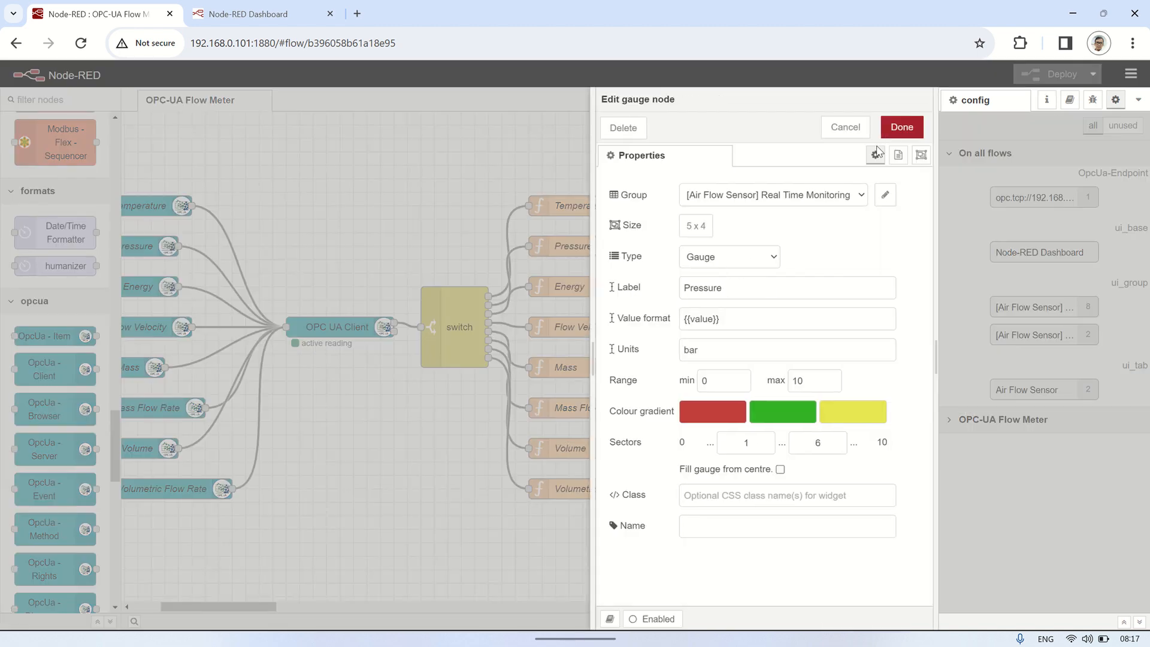
left_click(902, 127)
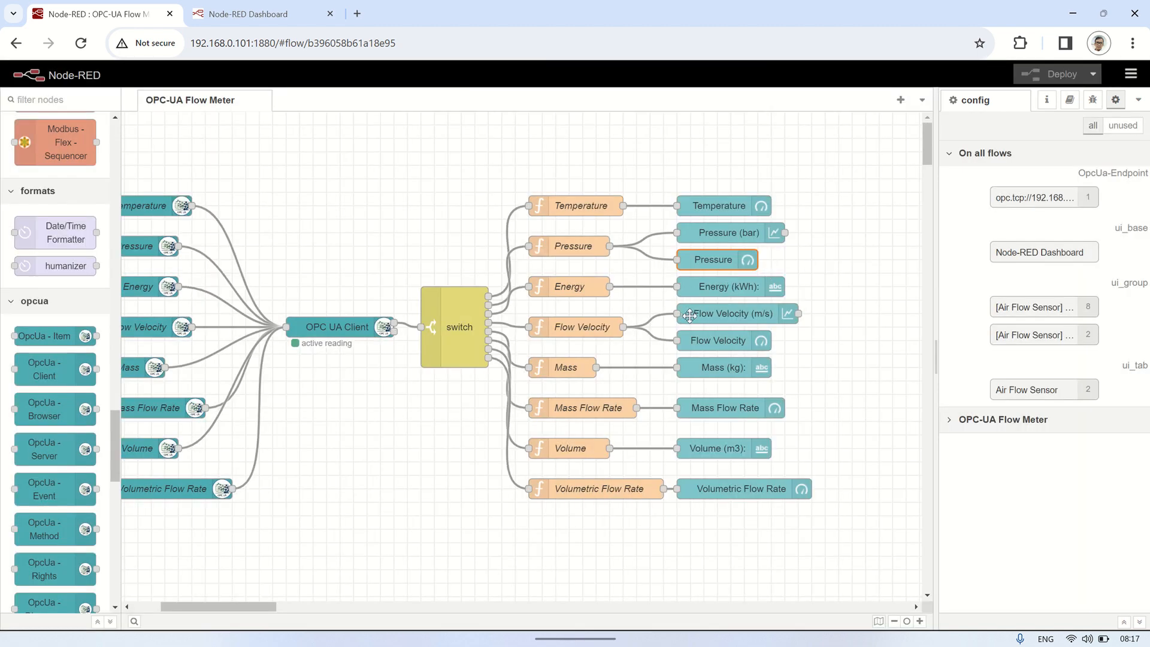
Examine the properties of the Energy (kWh) text node and the Flow Velocity chart and gauge nodes.
double_click(722, 286)
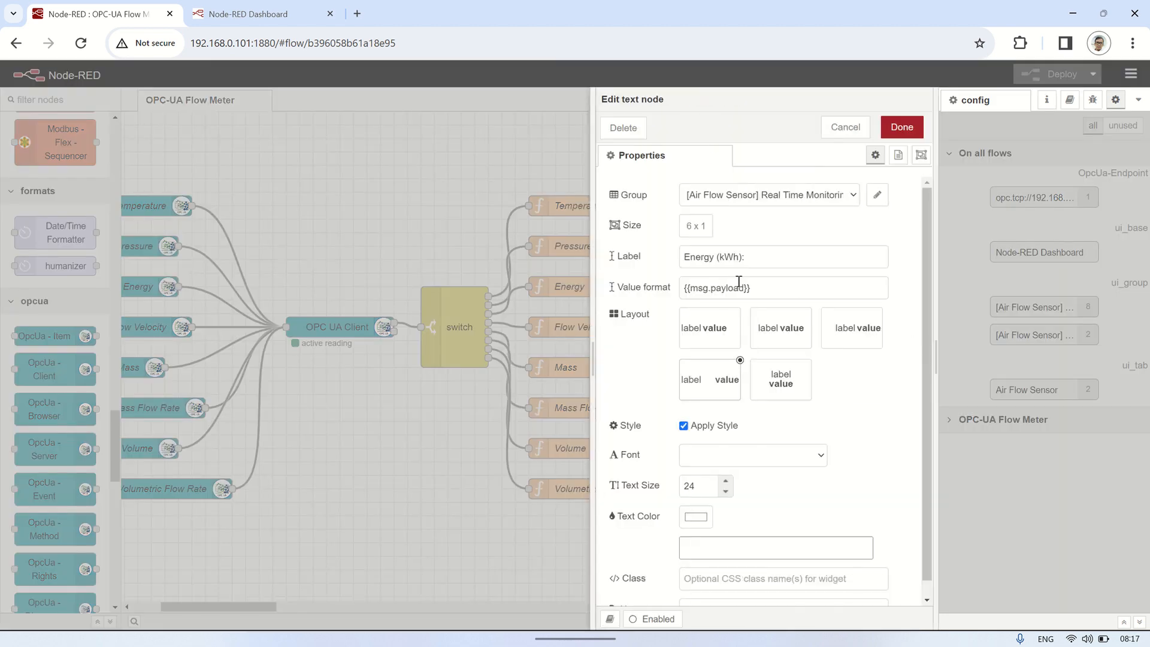
left_click(902, 127)
double_click(760, 316)
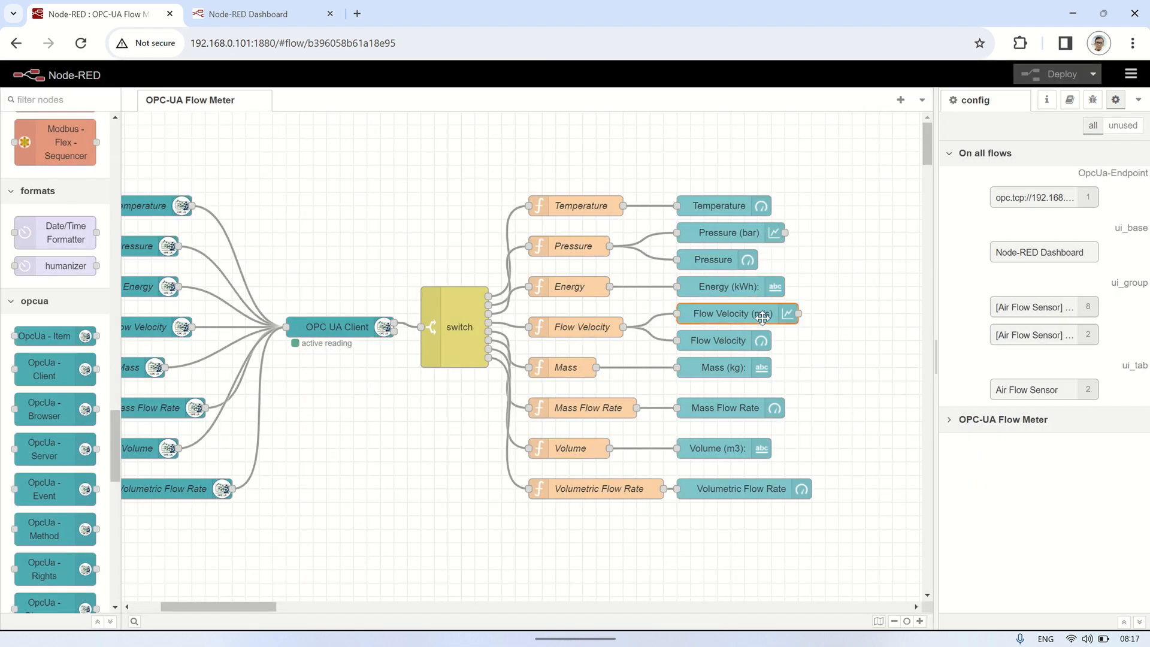
left_click(891, 141)
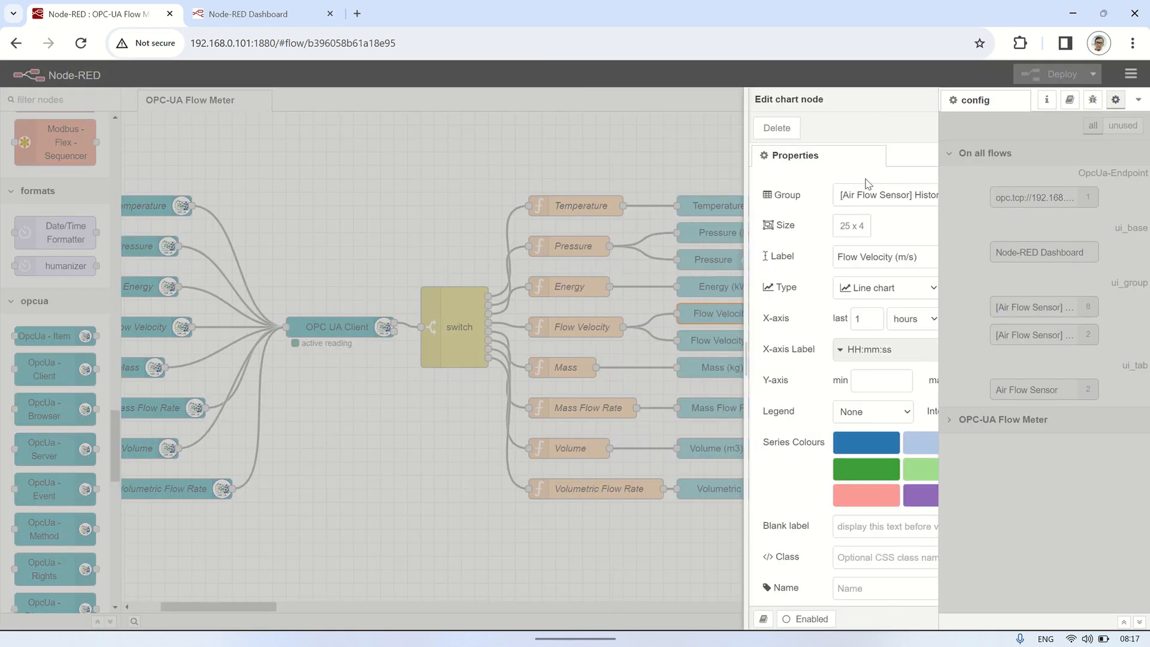
double_click(760, 341)
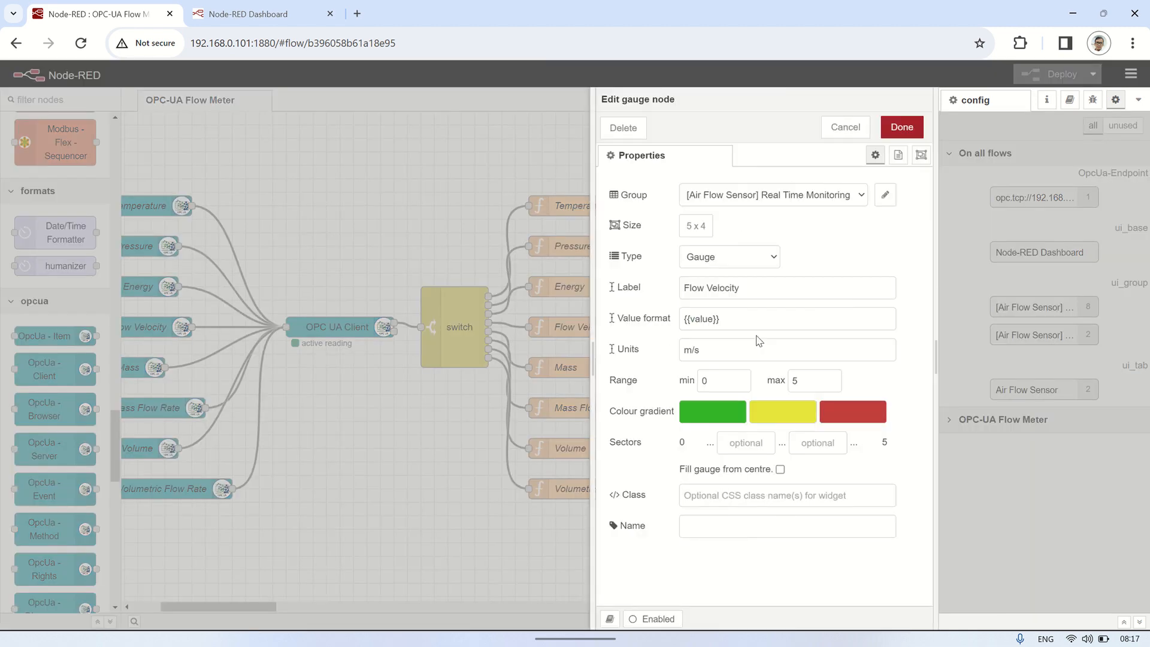
left_click(893, 133)
Examine the properties of the Mass and Volume text nodes and the Mass Flow Rate and Volumetric Flow Rate gauges.
double_click(759, 371)
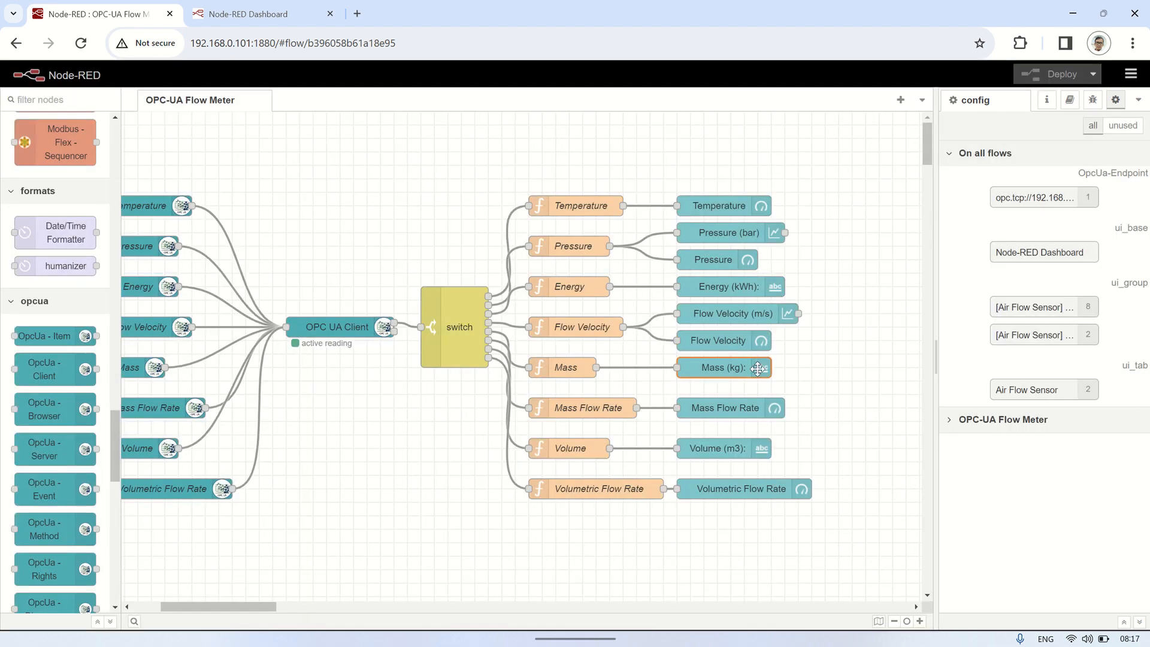
left_click(902, 127)
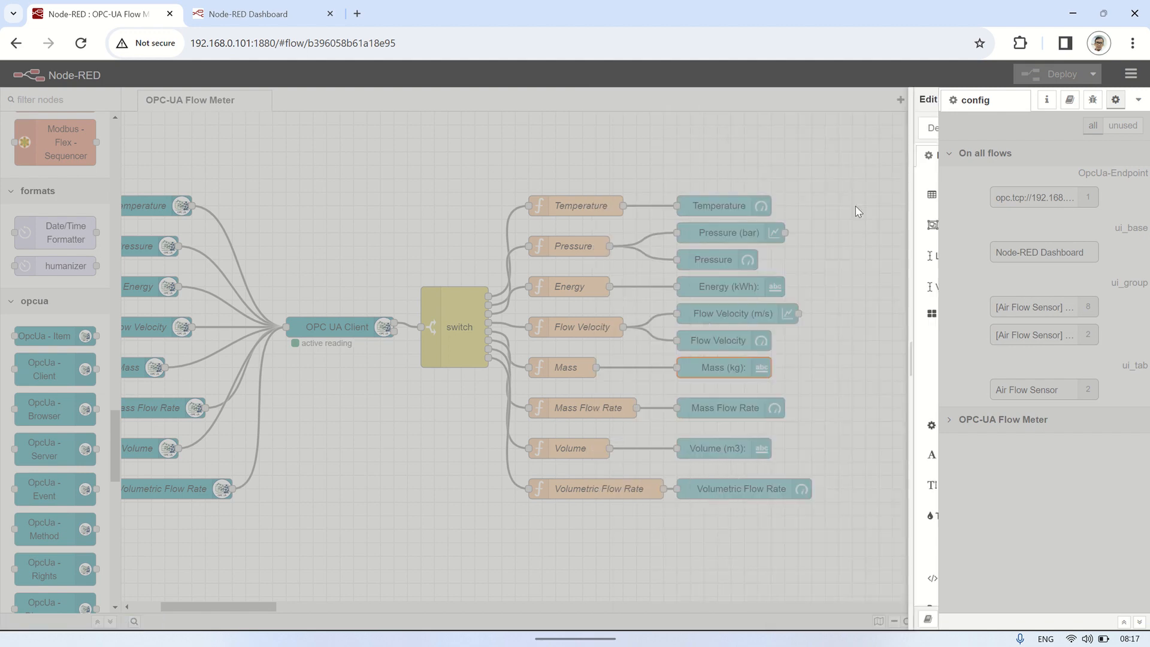
double_click(761, 416)
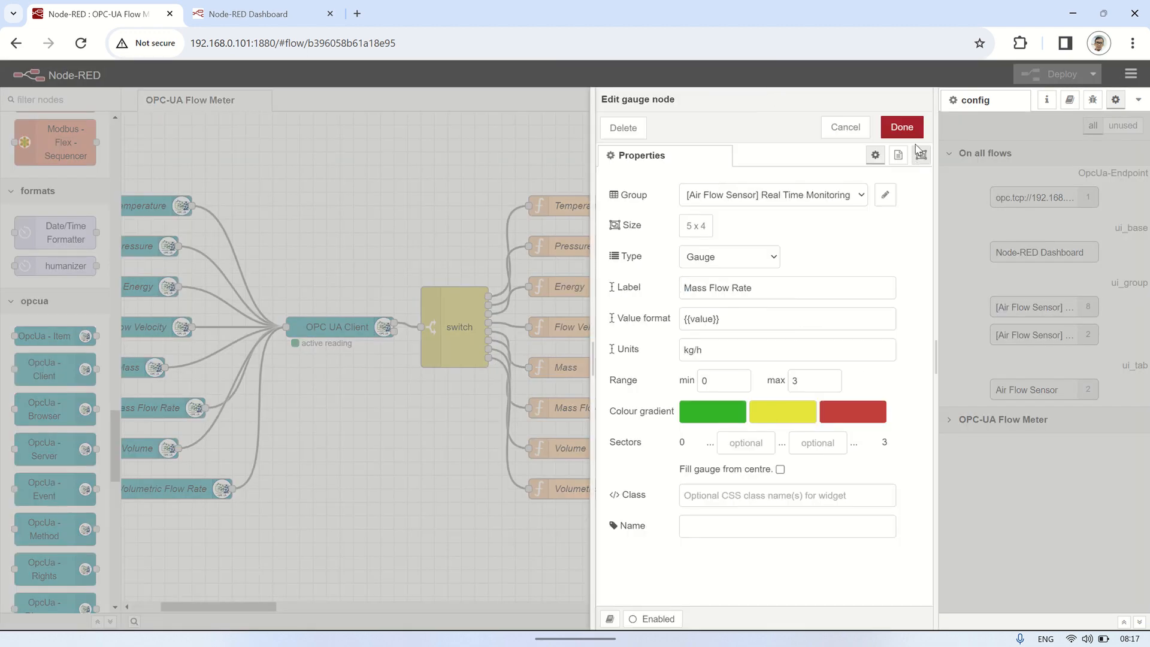
left_click(909, 127)
double_click(753, 449)
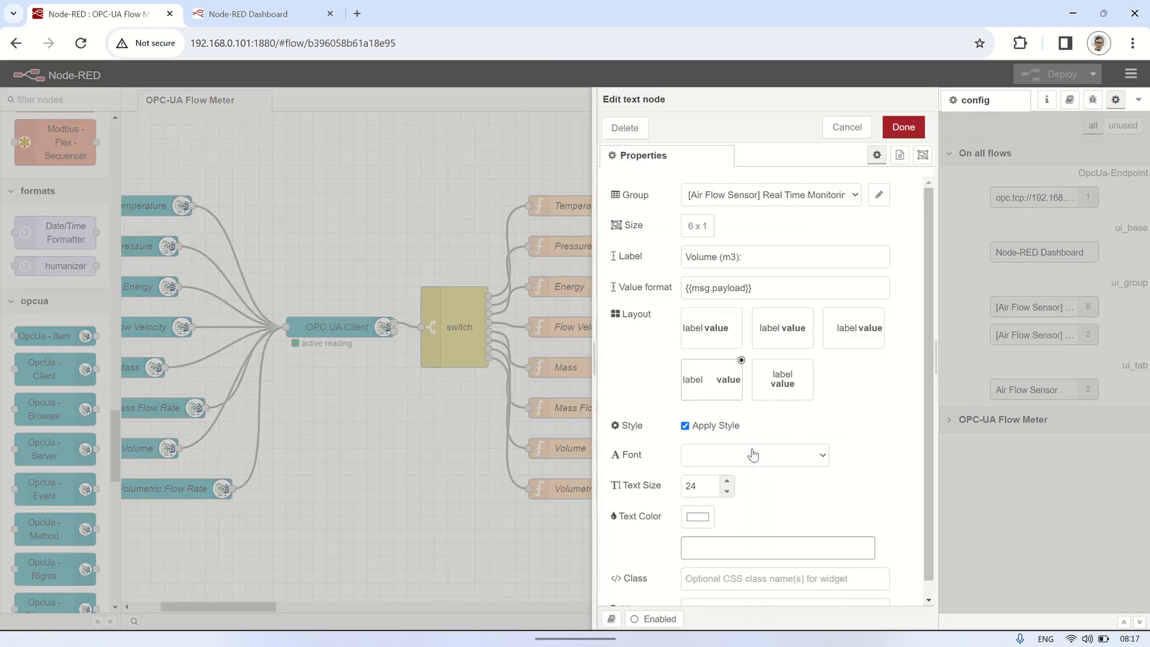
left_click(902, 127)
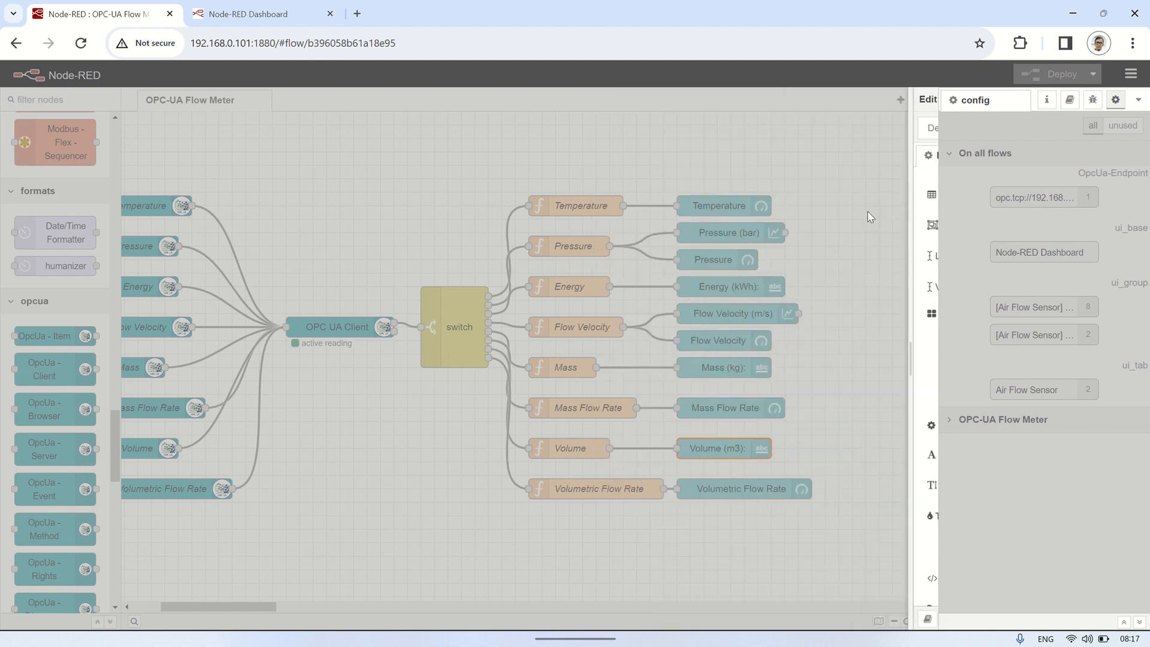
left_click(772, 491)
double_click(771, 490)
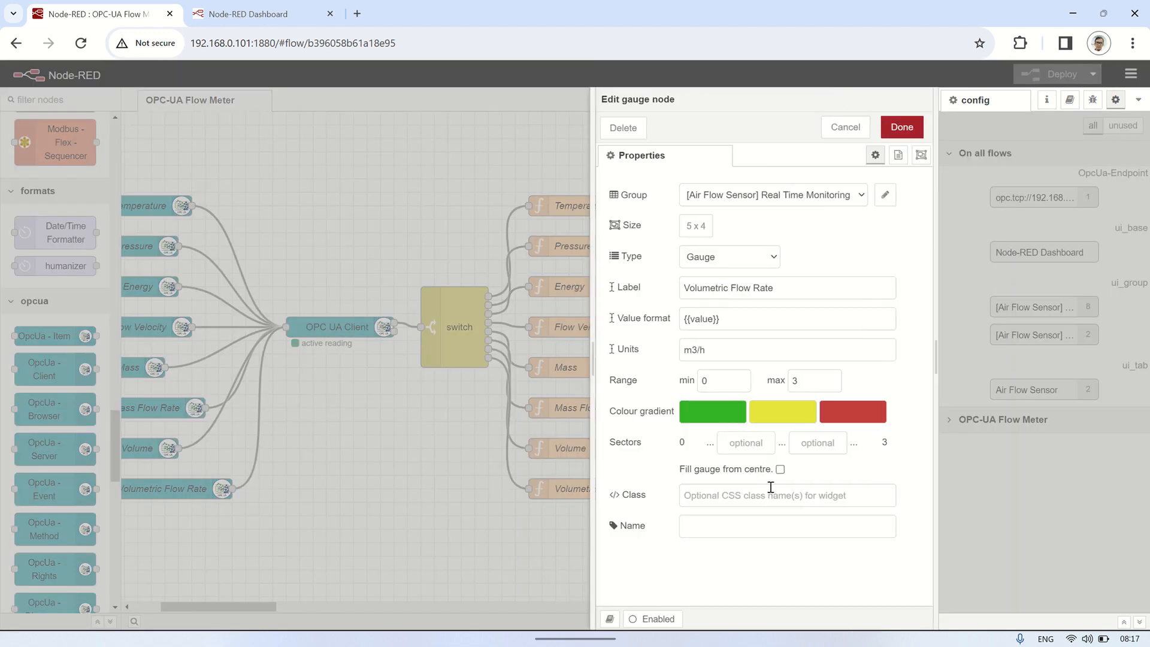
left_click(902, 127)
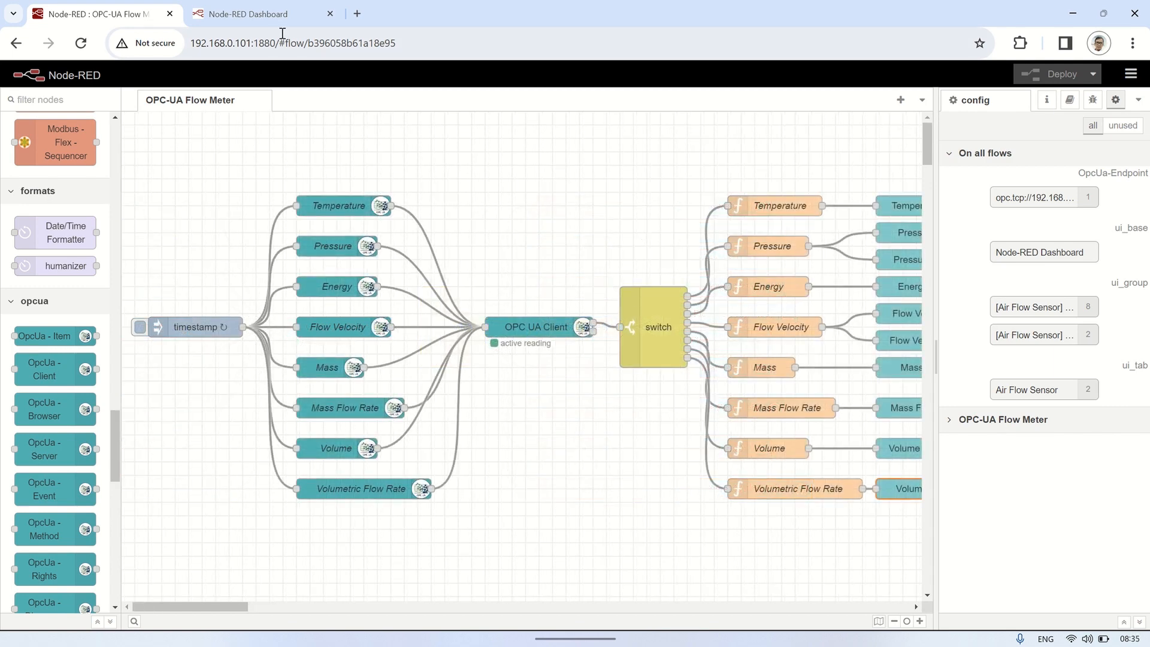
Switch to the Node-RED Dashboard page and view the Air Flow Sensor gauges, totals and history charts.
left_click(277, 19)
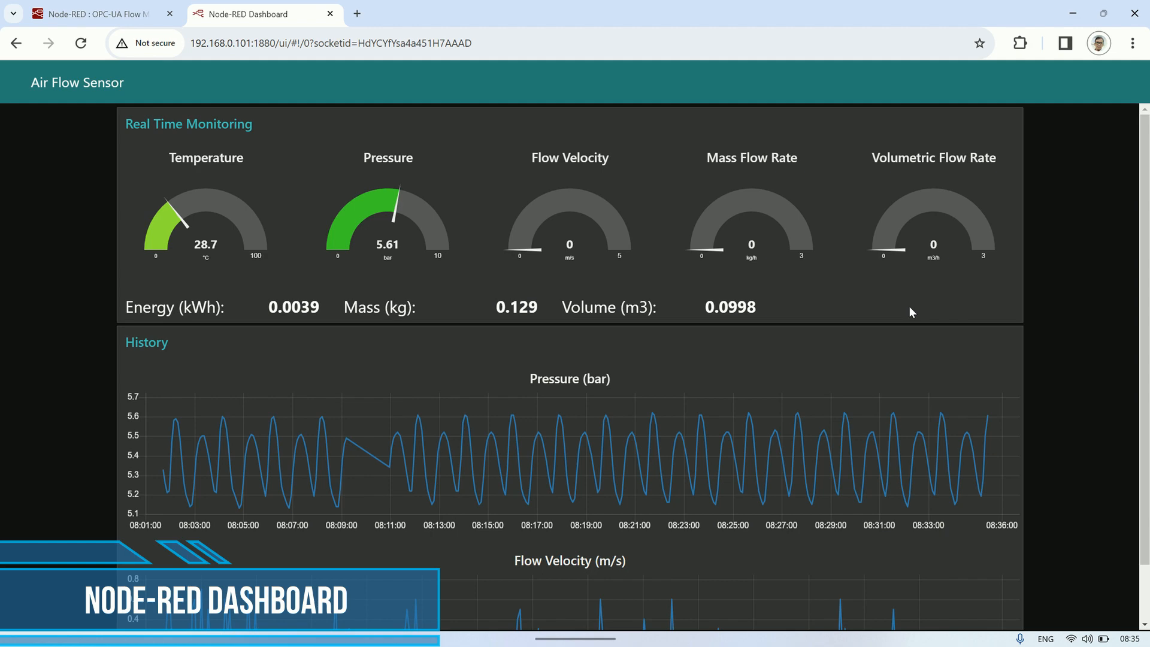
scroll(910, 311, "down", 1)
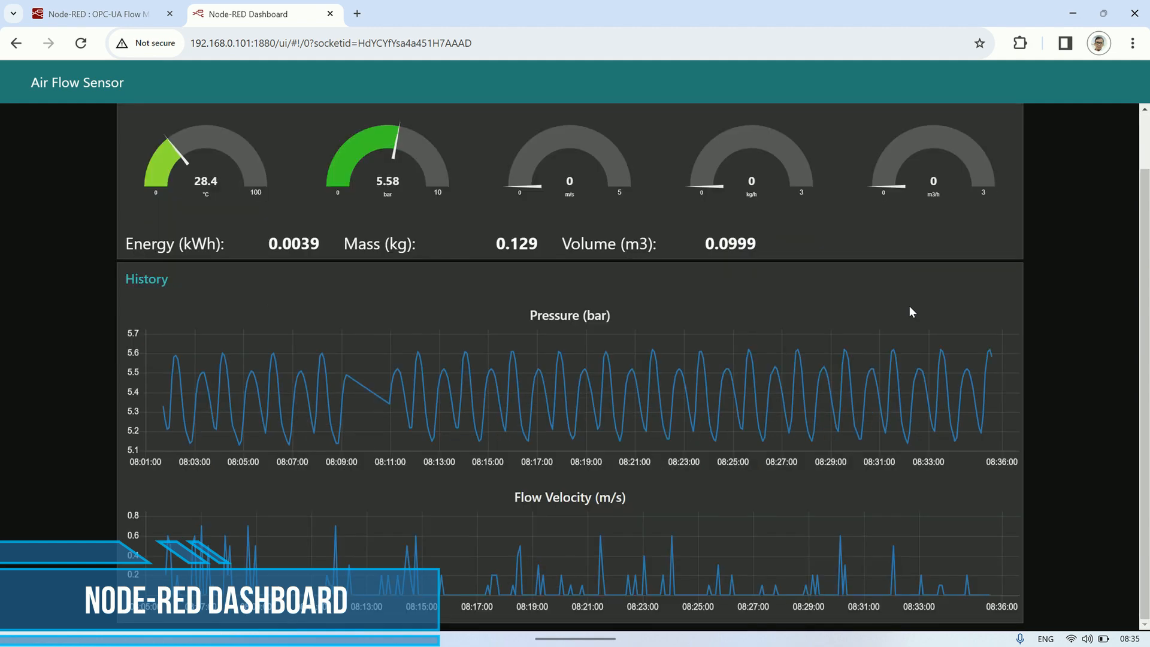
scroll(910, 311, "up", 1)
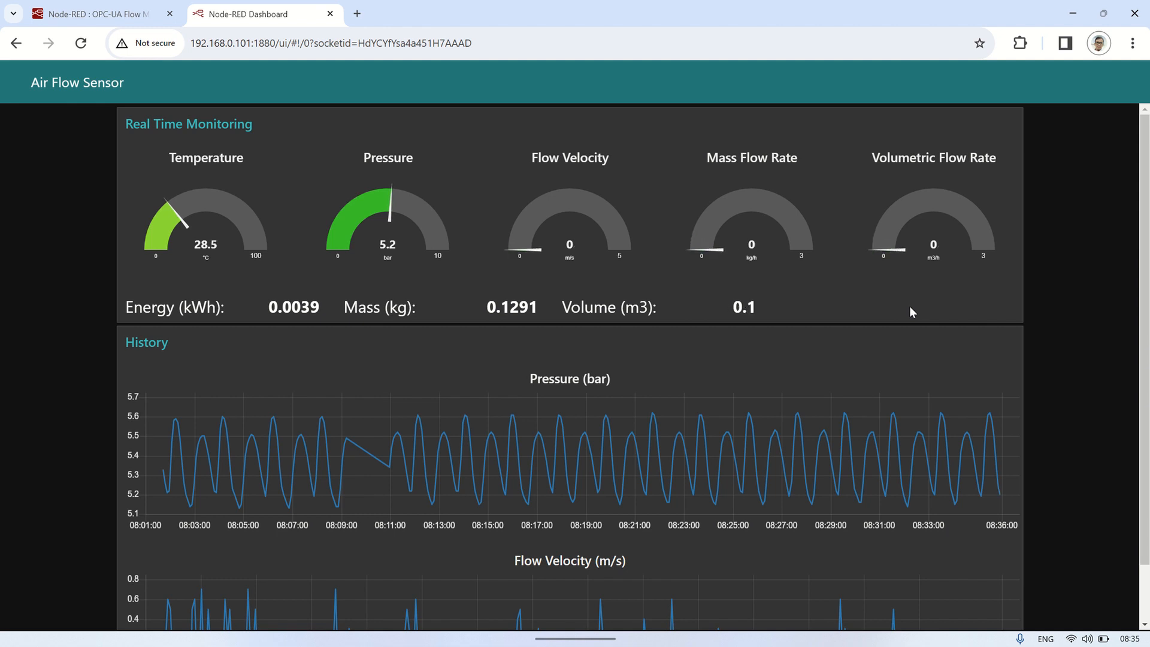
scroll(910, 312, "down", 1)
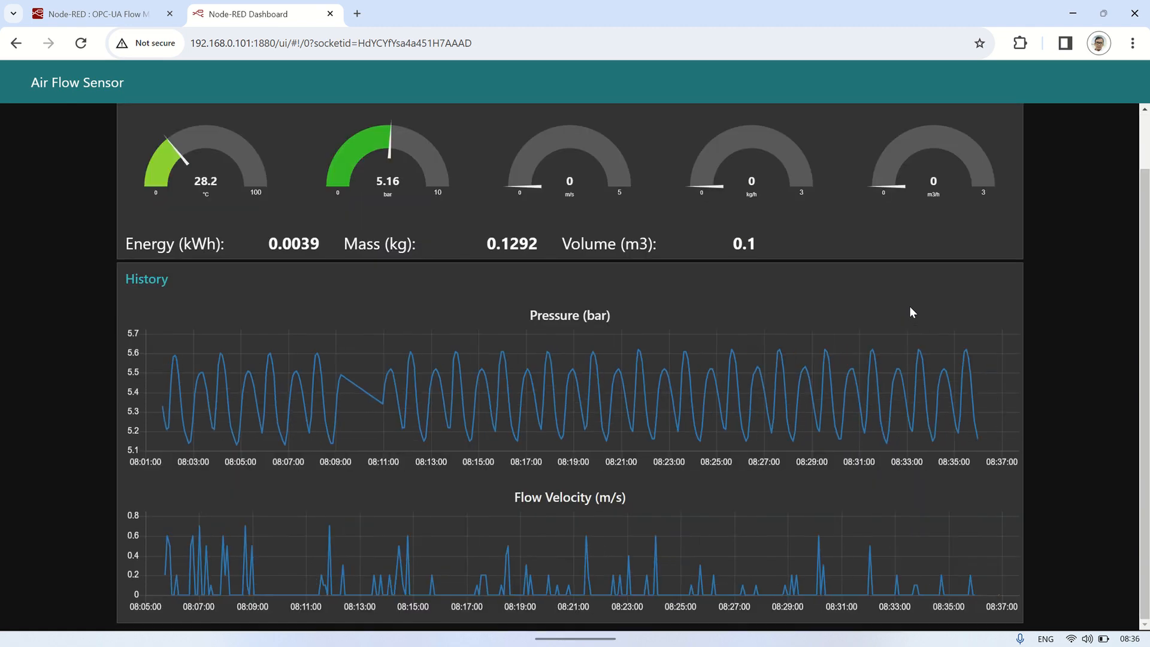
scroll(911, 311, "up", 1)
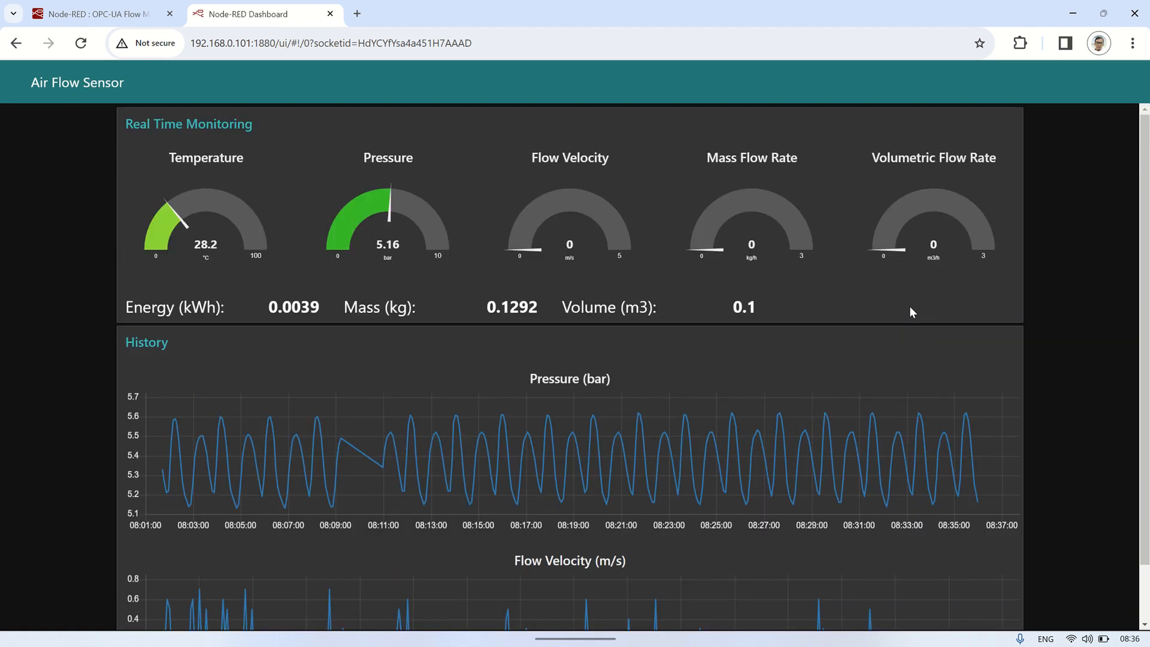
In the Power BI Temporary Project workspace, start a new streaming dataset with API as source and name it SICK_Flow_Meter.
left_click(124, 145)
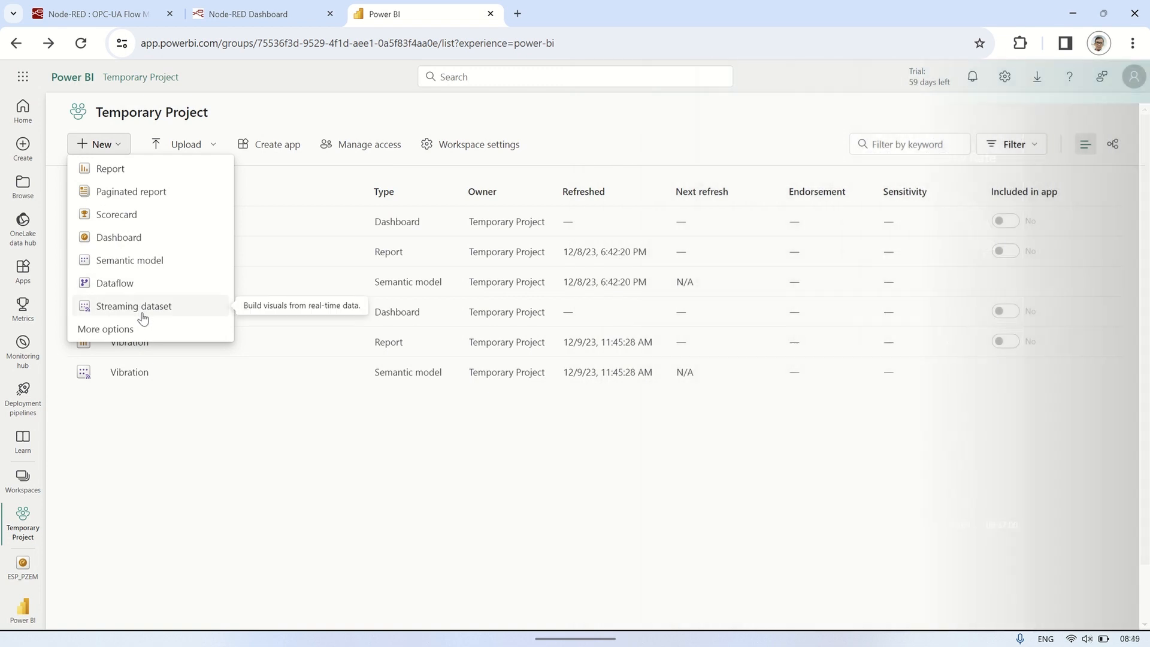
left_click(145, 313)
left_click(851, 249)
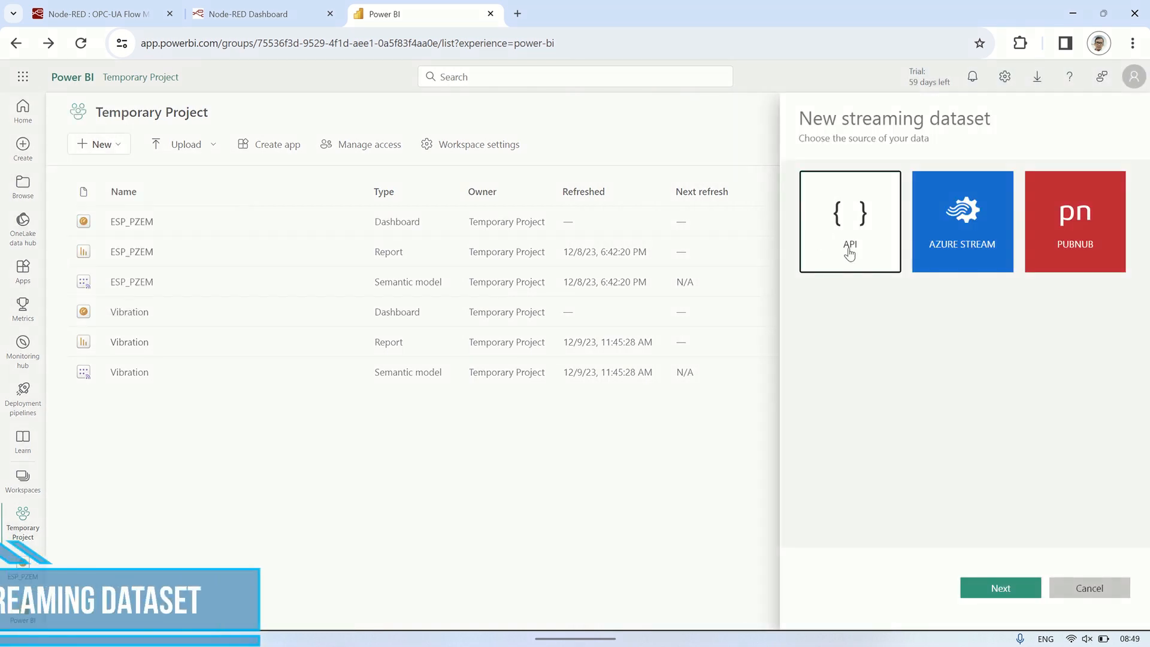
left_click(1013, 589)
type("SICK Flow Meter")
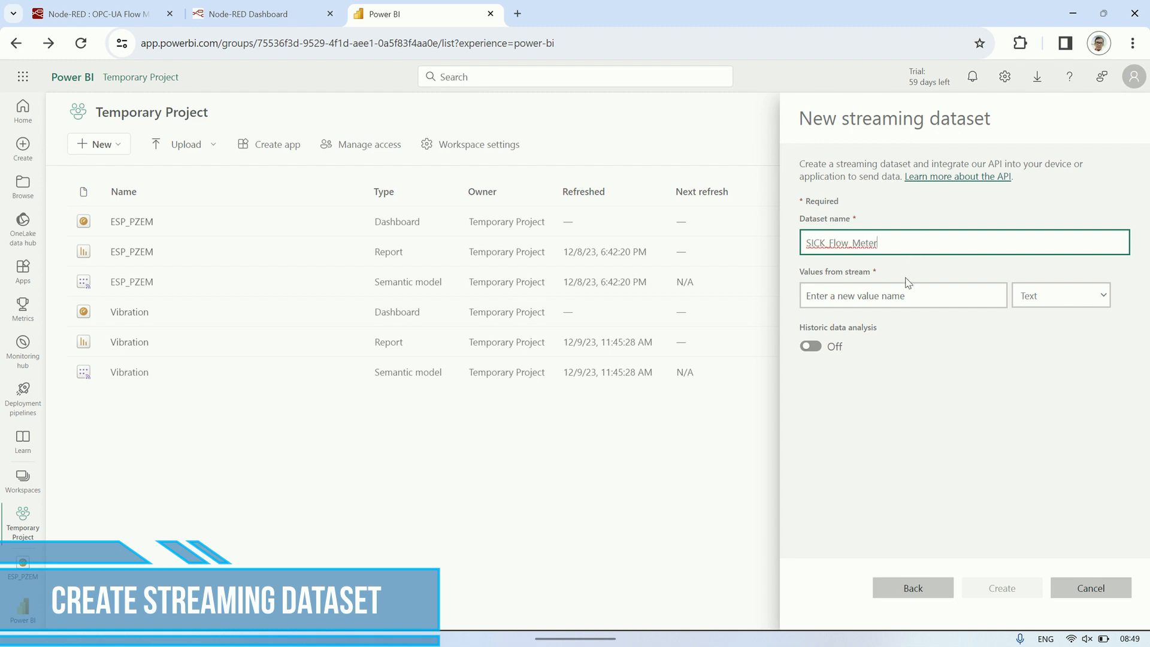
Add temperature and pressure as stream values, both of type Number.
left_click(897, 297)
type("temperature")
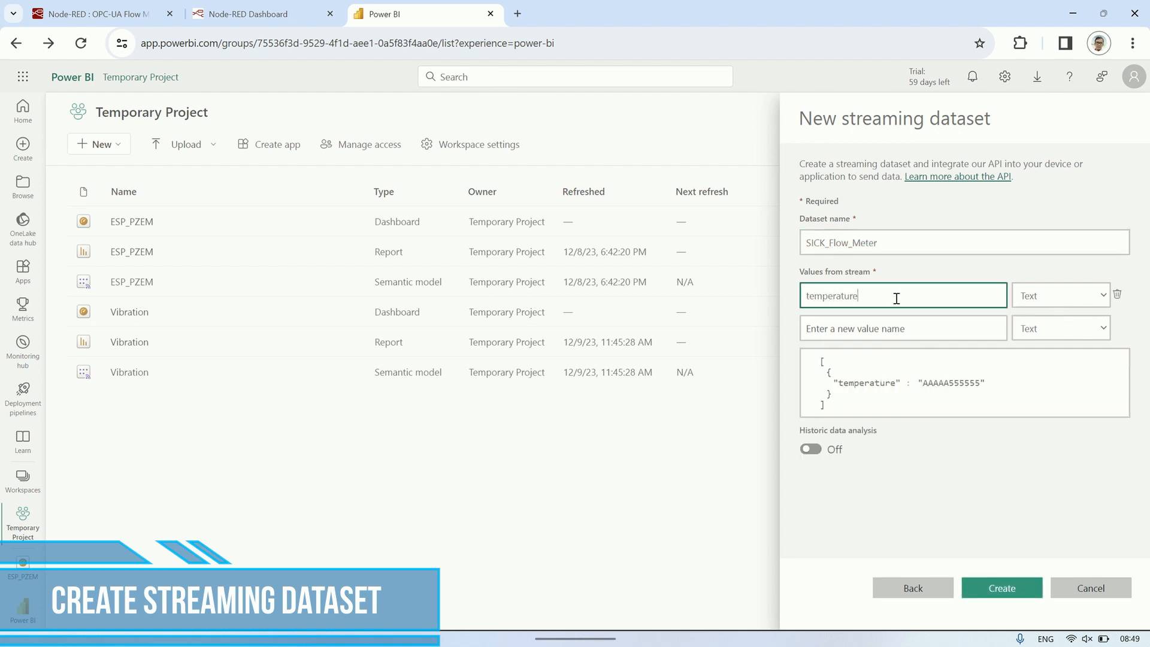
left_click(1031, 296)
left_click(1042, 328)
left_click(956, 328)
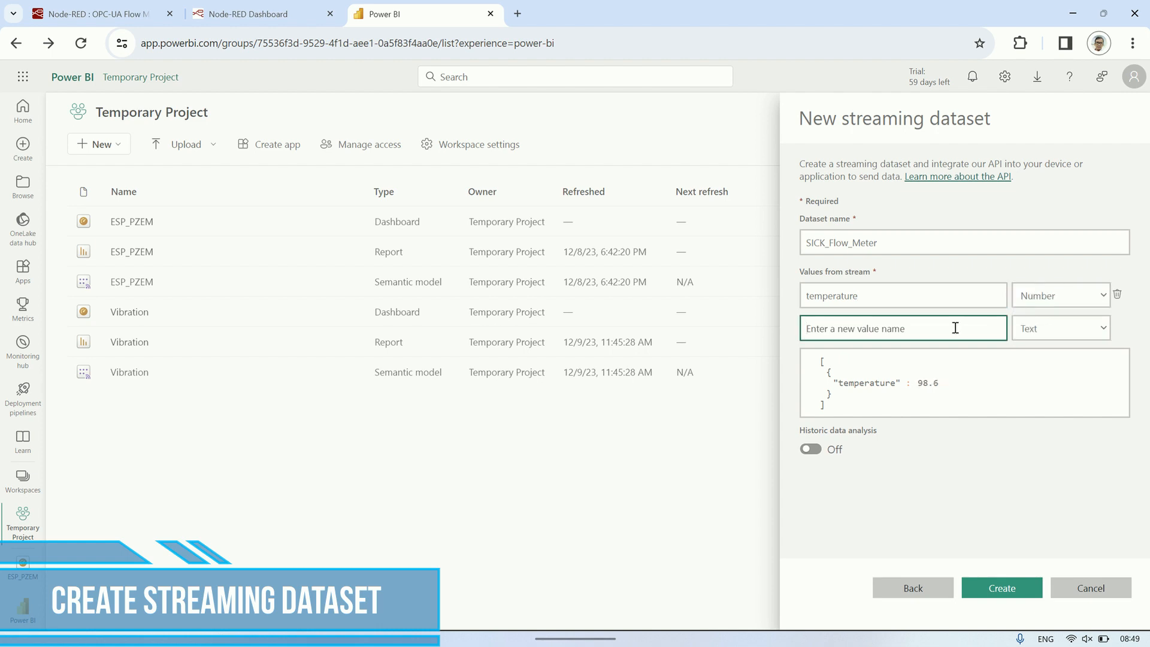
type("pressure")
left_click(1043, 328)
left_click(1043, 361)
Add flow_velocity and mass_flow_rate as stream values, both of type Number.
left_click(952, 359)
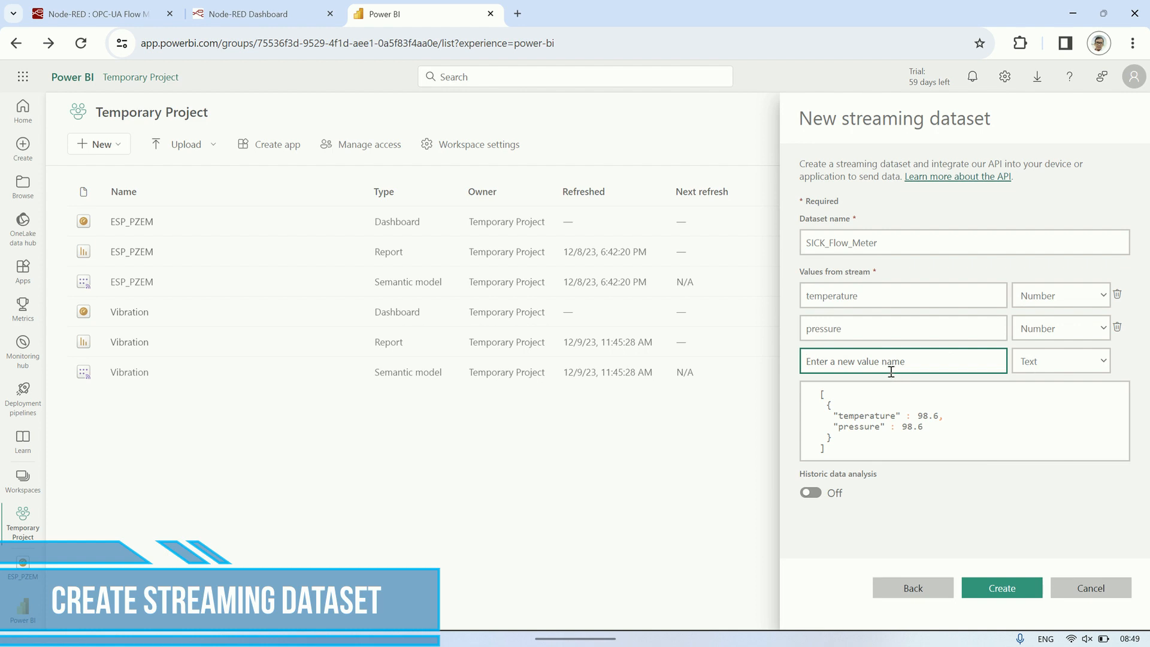
type("flow_velocity")
left_click(1061, 361)
left_click(1040, 390)
left_click(875, 394)
type("m")
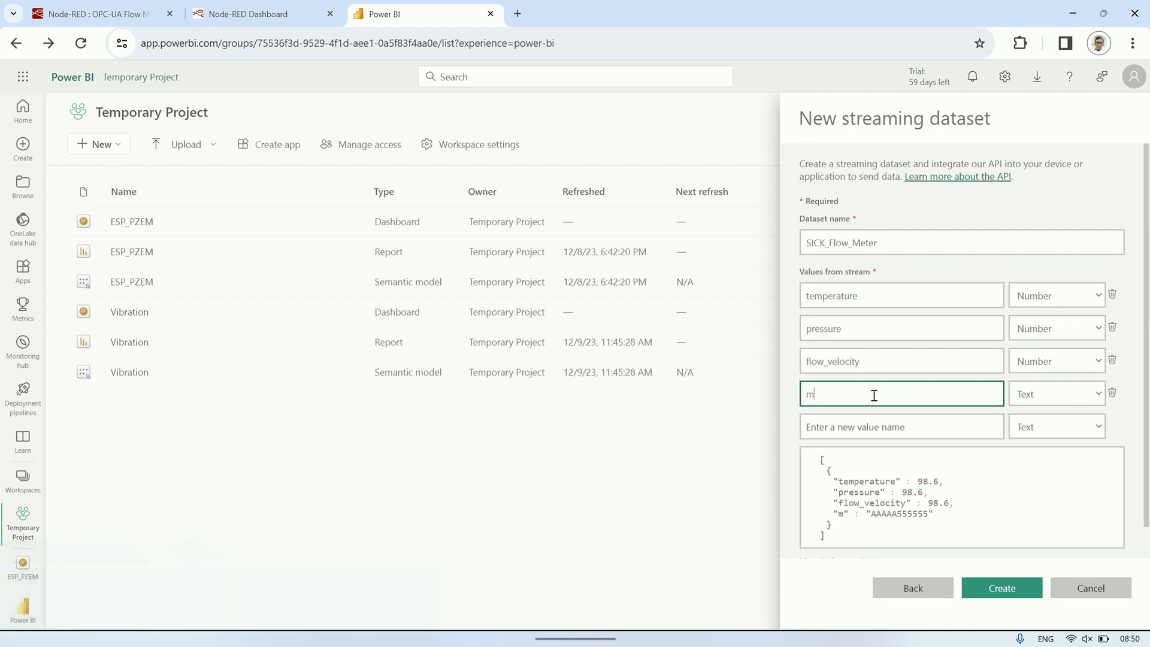
type("ass_flow_rate")
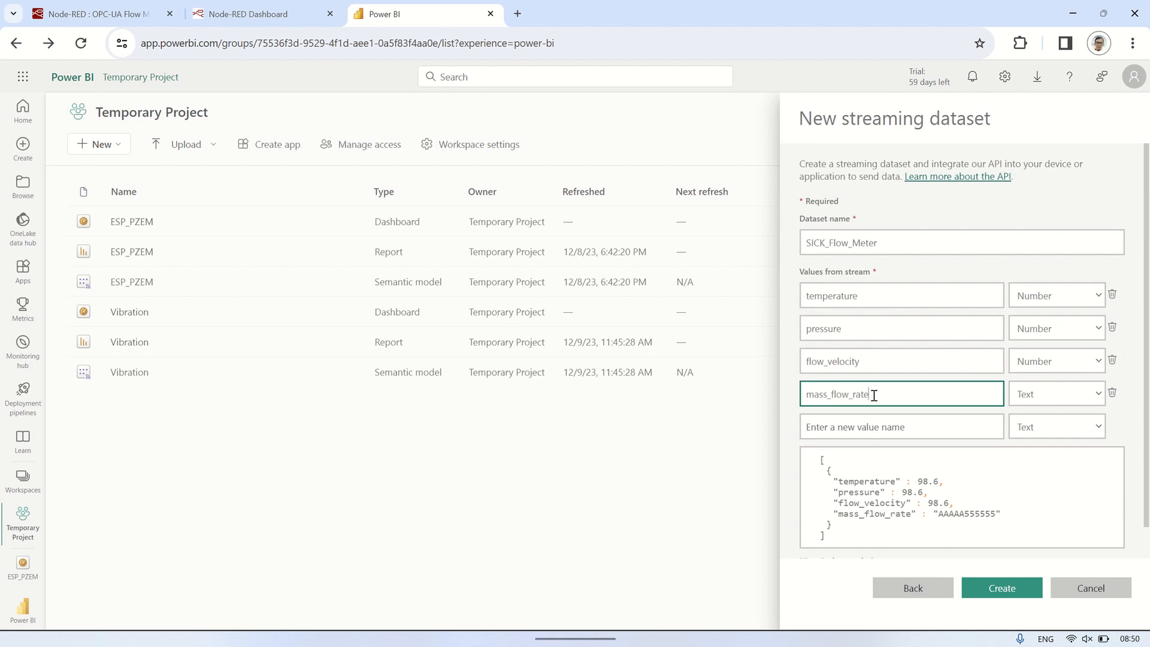
left_click(1053, 394)
left_click(1037, 426)
Add volumetric_flow_rate and energy as stream values, both of type Number.
left_click(963, 428)
type("volumetric_flow_rate")
left_click(1045, 426)
left_click(1037, 460)
left_click(853, 465)
type("energy")
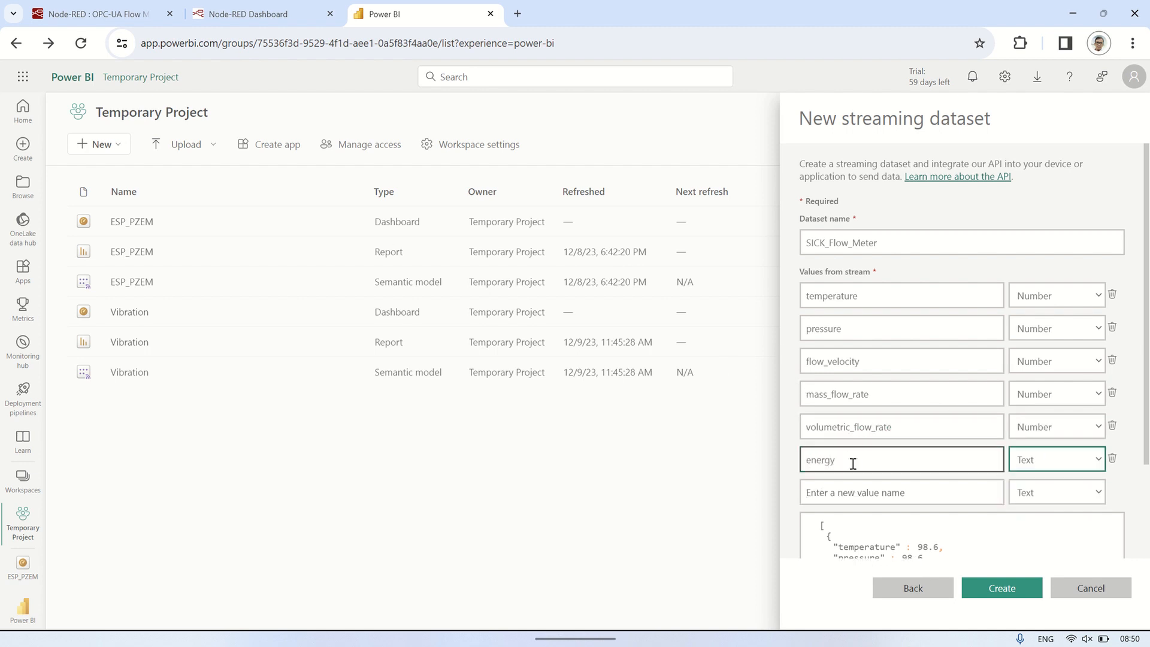
left_click(1054, 460)
left_click(1036, 495)
Add mass and volume as stream values, both of type Number.
left_click(889, 489)
type("mass")
left_click(1064, 492)
left_click(1035, 525)
left_click(955, 523)
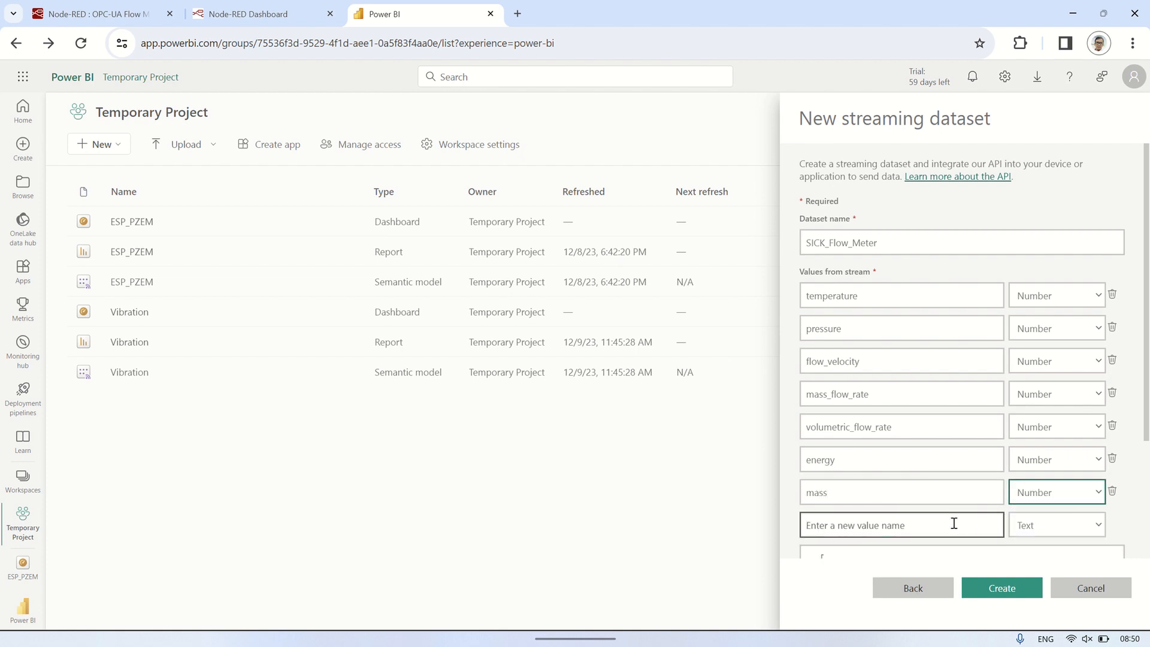
type("volume")
left_click(1056, 525)
left_click(1035, 555)
Add a stream value named datetime with the type DateTime.
scroll(976, 496, "down", 2)
left_click(901, 424)
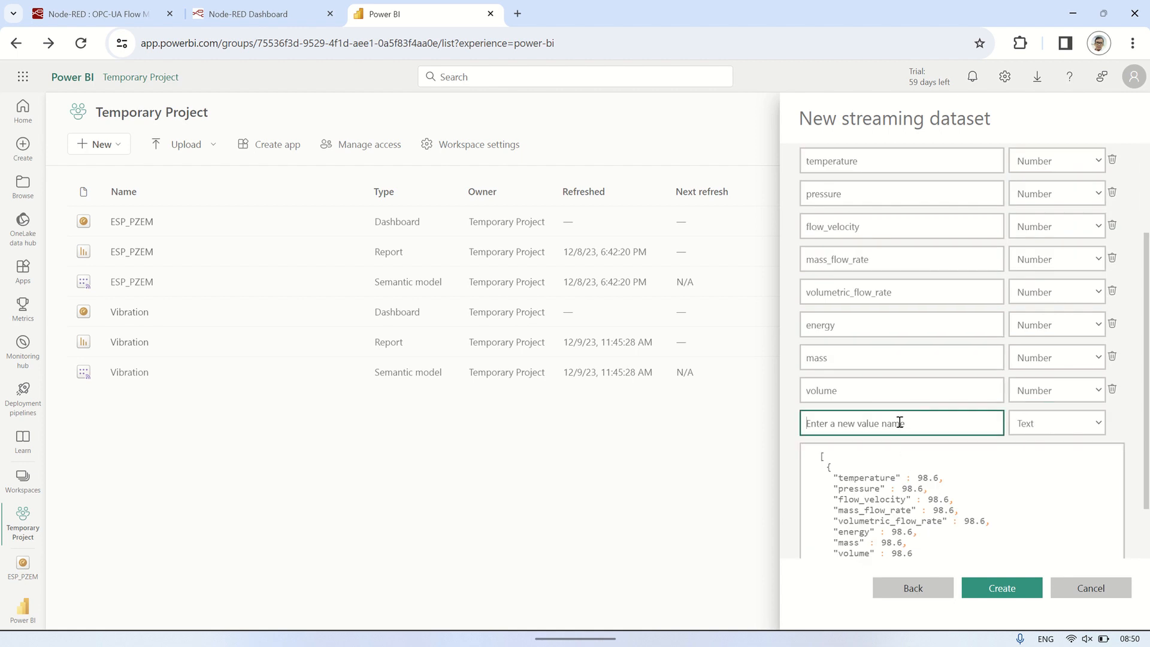
type("da")
scroll(931, 518, "down", 1)
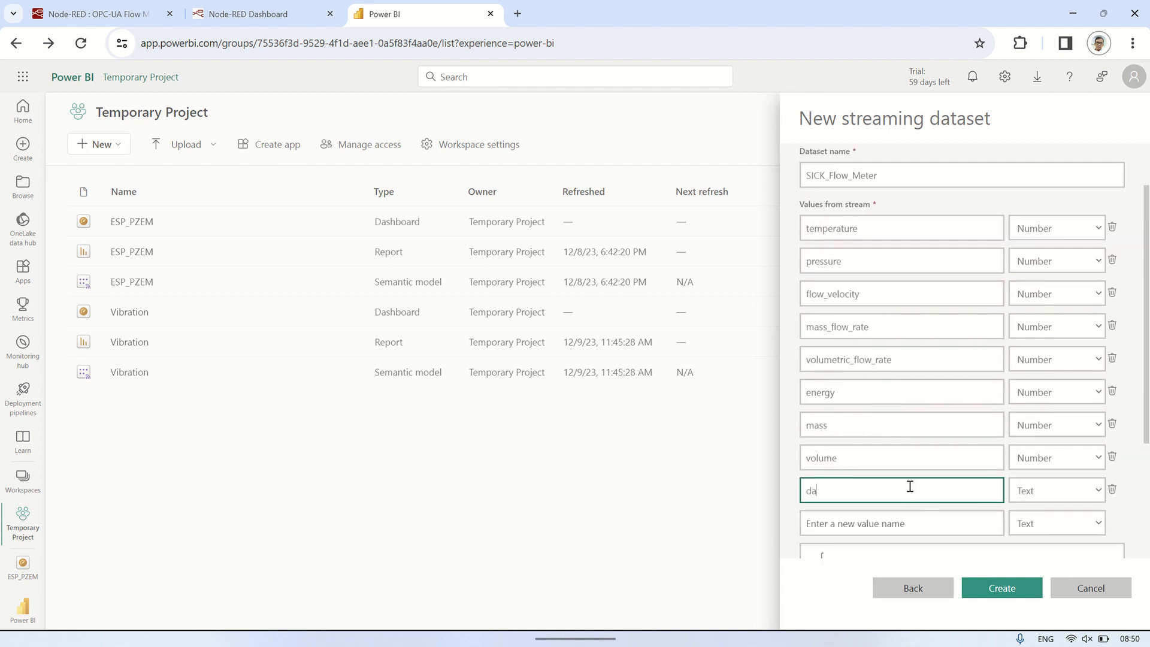
left_click(1038, 494)
left_click(1048, 539)
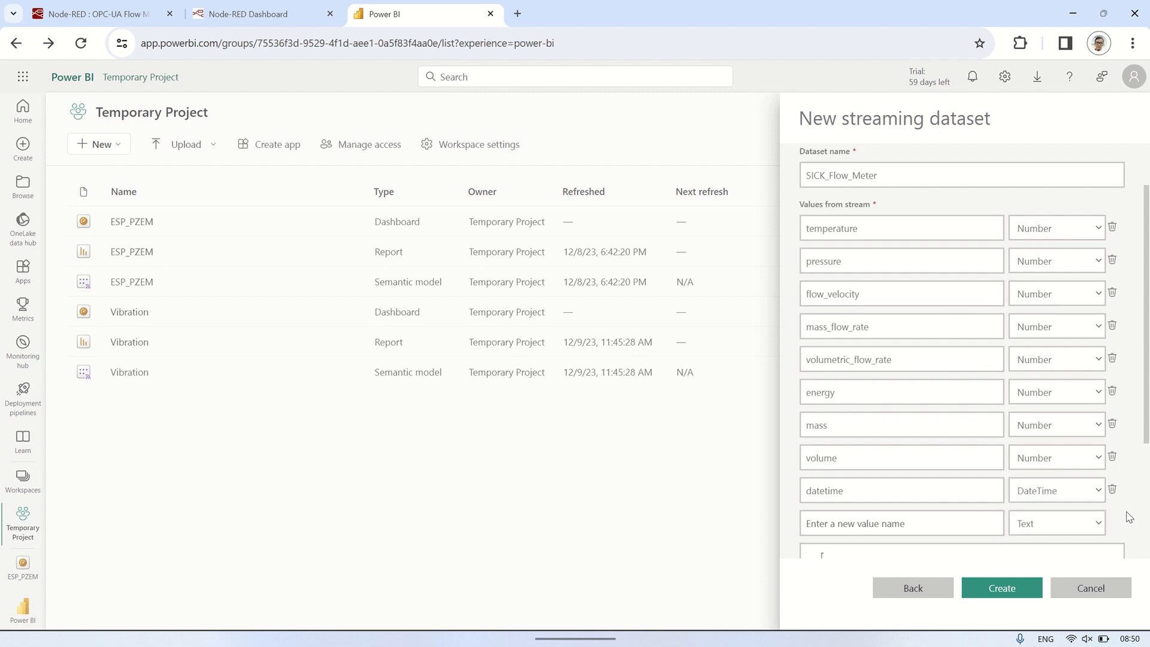
Create the SICK_Flow_Meter streaming dataset and select its Push URL before closing the summary.
left_click_drag(1147, 435, 1147, 542)
left_click(929, 489)
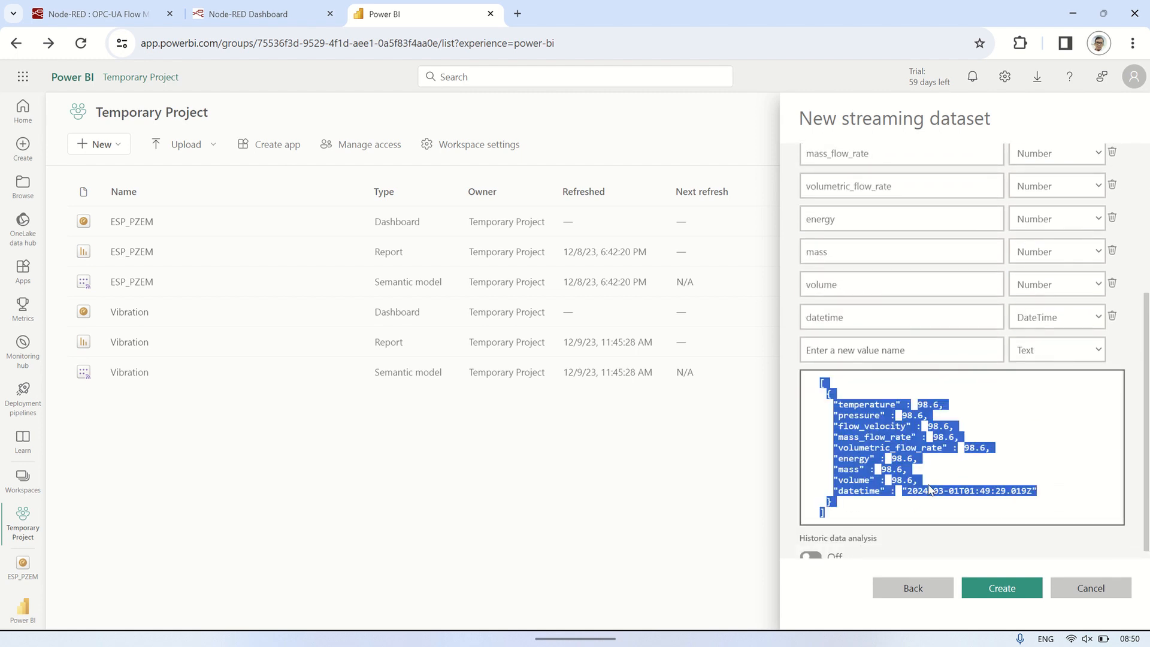
left_click(1007, 587)
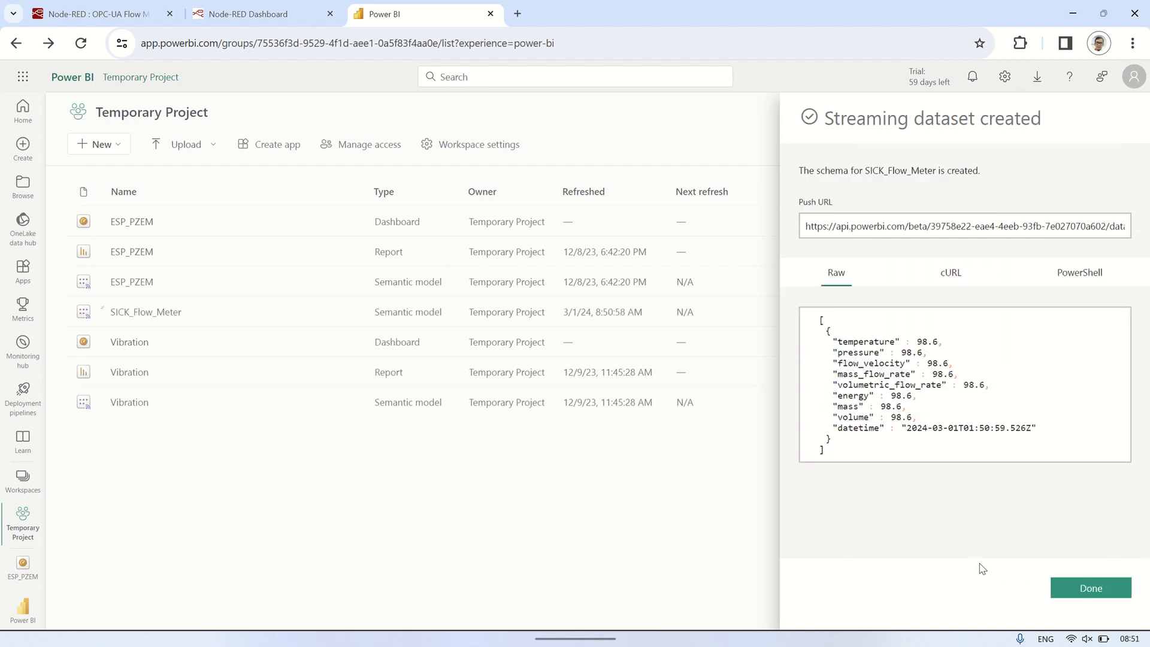
left_click(951, 228)
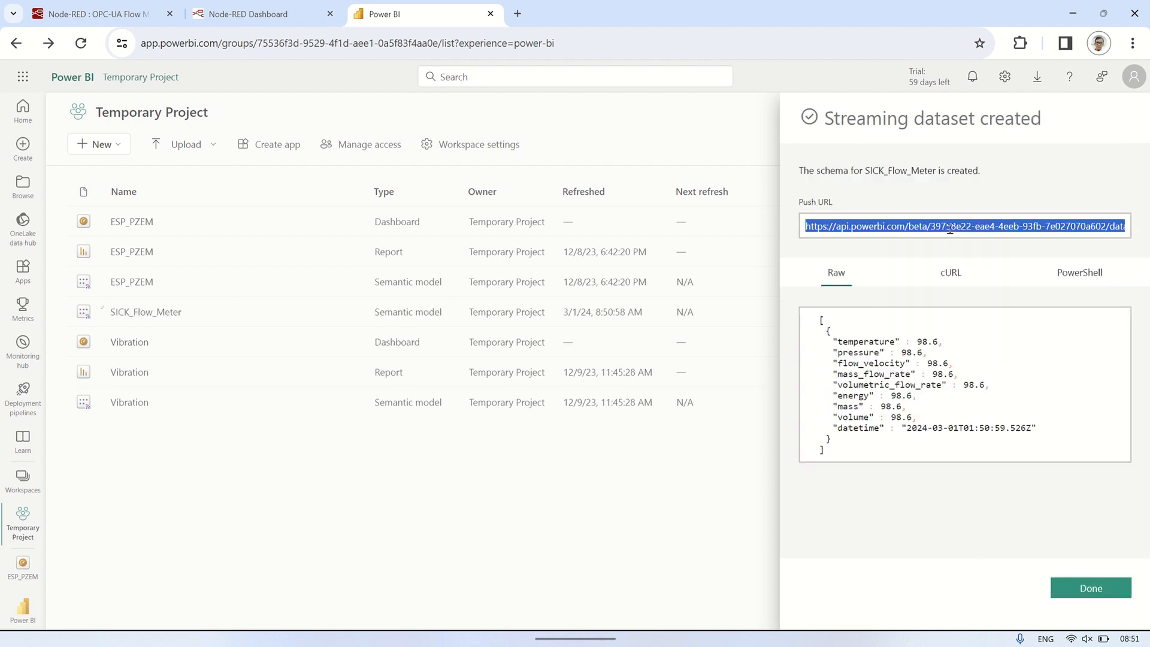
left_click(1089, 595)
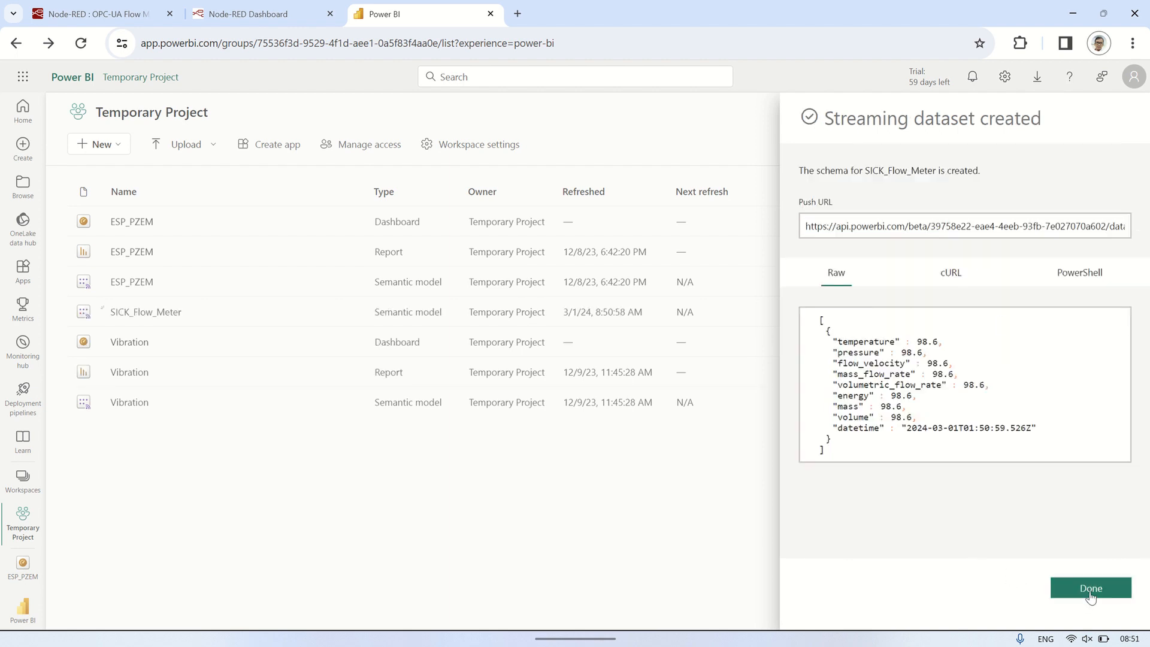
Edit the SICK_Flow_Meter semantic model to enable Historic data analysis.
left_click(351, 312)
left_click(372, 410)
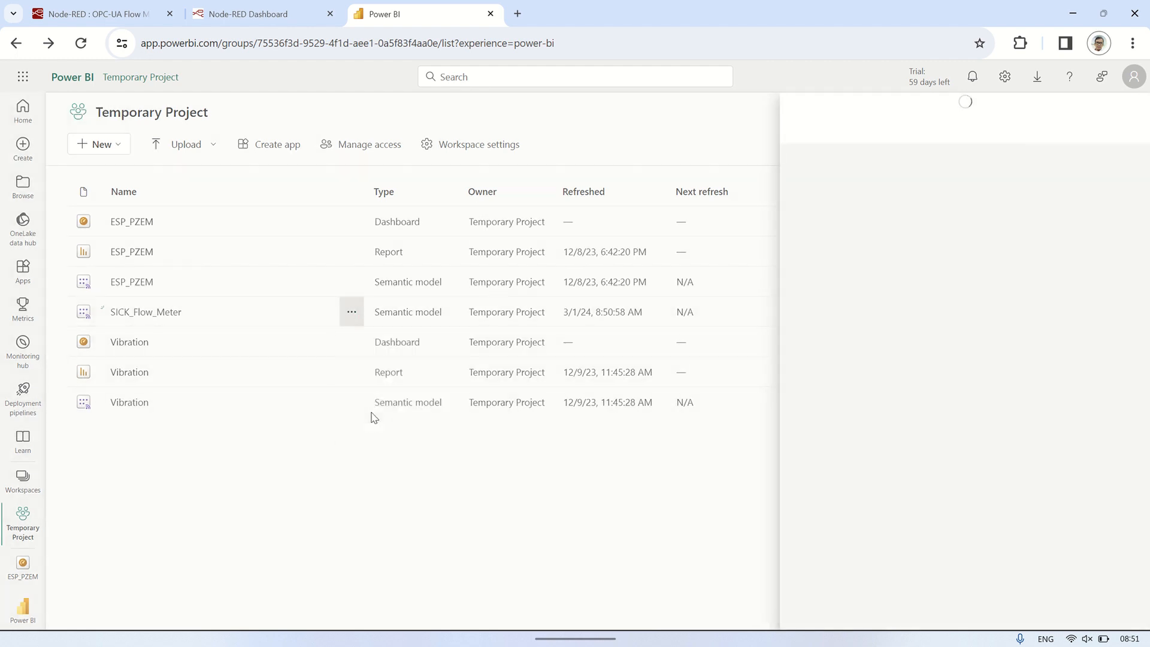
scroll(922, 513, "down", 5)
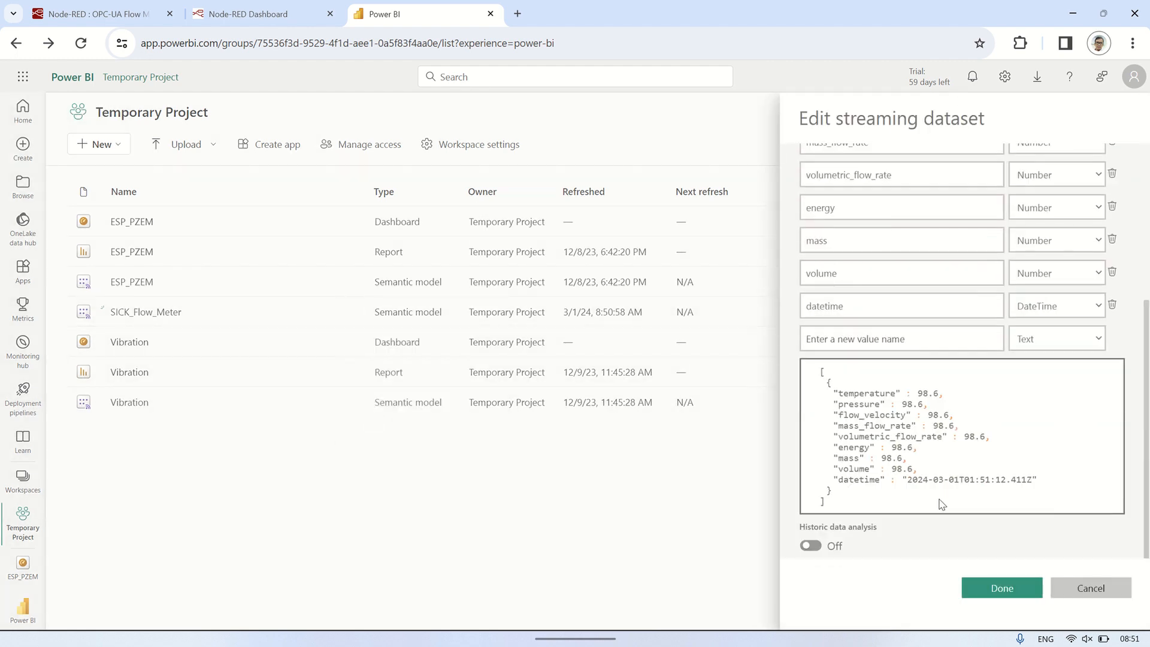
left_click(817, 546)
left_click(998, 588)
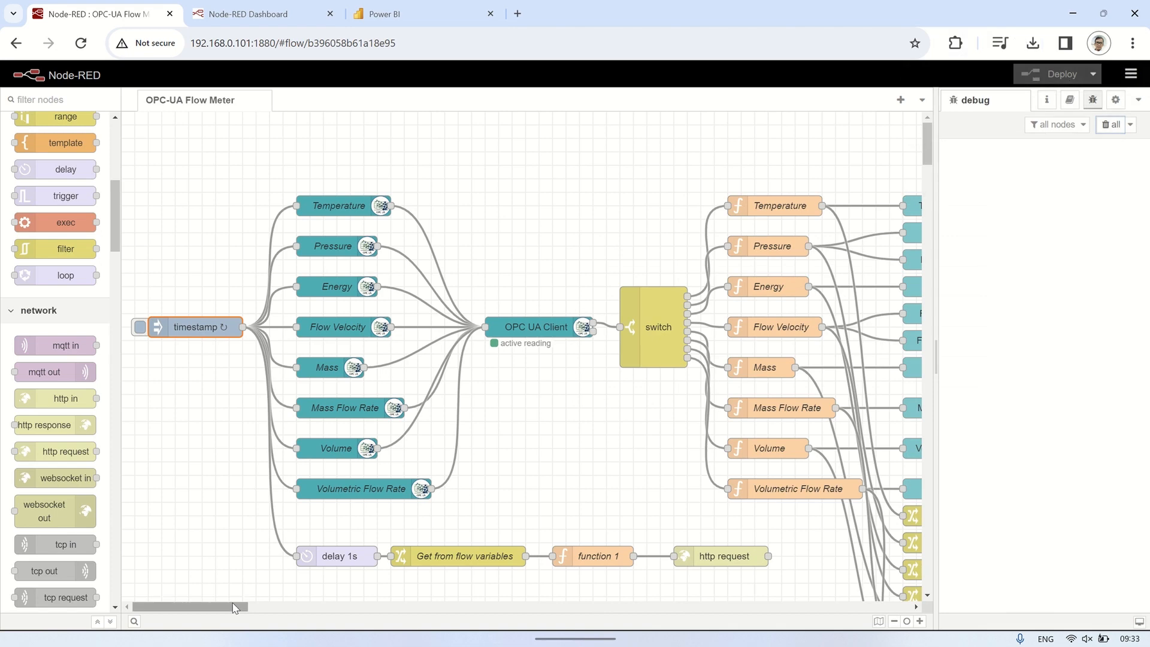
Switch to the Node-RED OPC-UA Flow Meter flow and go through the function nodes from Temperature to Volumetric Flow Rate.
left_click_drag(233, 608, 279, 608)
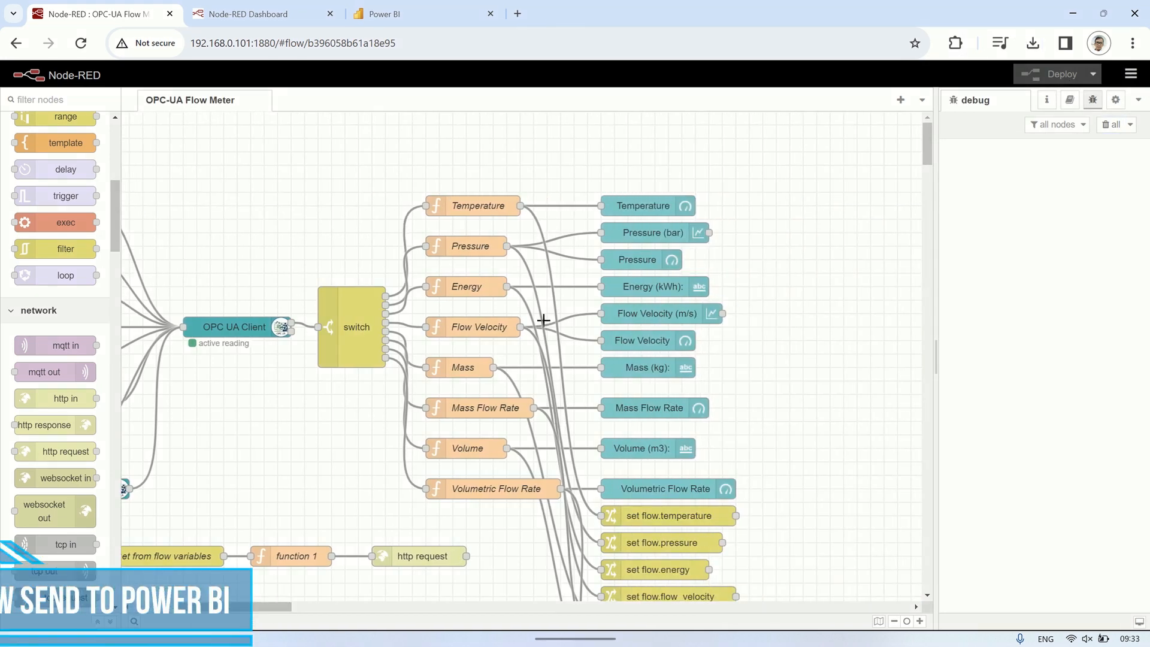
left_click(492, 210)
left_click(482, 246)
left_click(477, 287)
left_click(466, 328)
left_click(463, 367)
left_click(471, 408)
left_click(470, 449)
left_click(482, 488)
Go through the change nodes that set the flow variables, from set flow.temperature down to set flow.volume.
scroll(709, 416, "down", 5)
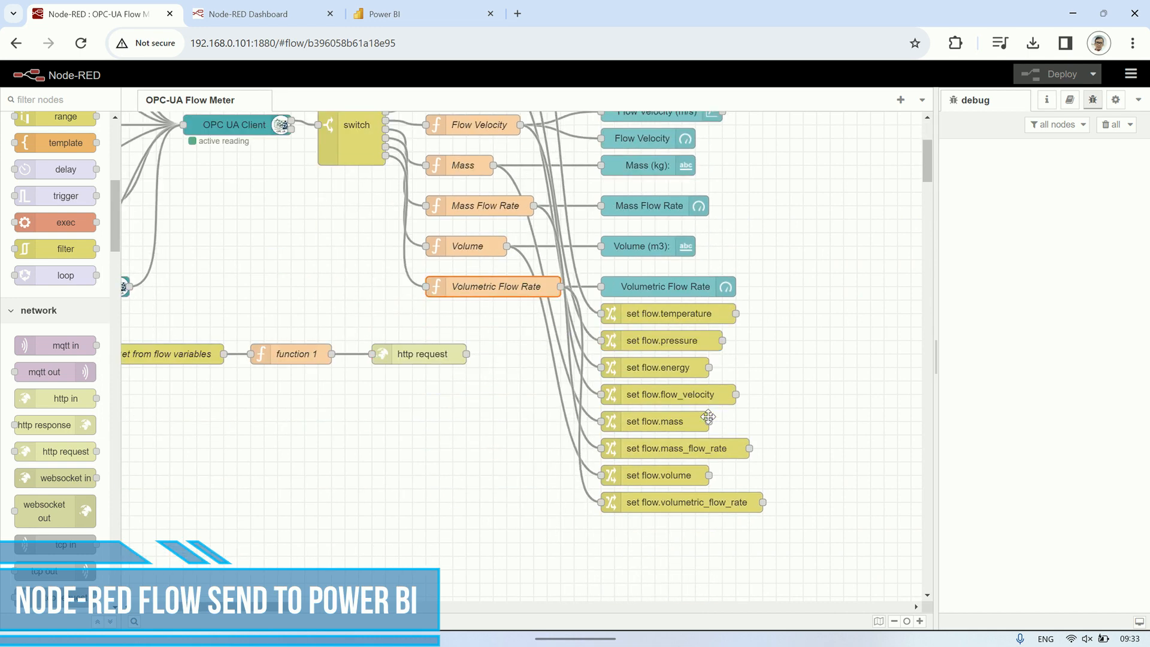
left_click(682, 308)
left_click(683, 347)
left_click(676, 372)
left_click(674, 393)
left_click(669, 423)
left_click(668, 445)
left_click(662, 472)
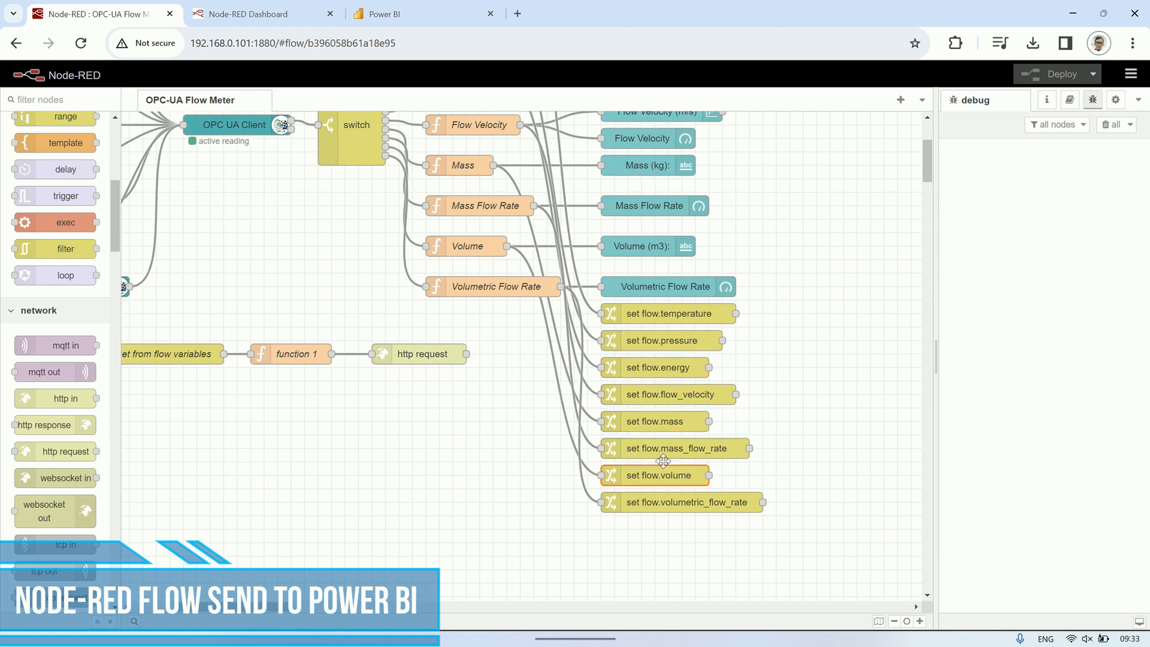
Examine the rules of the set flow.temperature, set flow.pressure and set flow.volumetric_flow_rate change nodes.
double_click(661, 313)
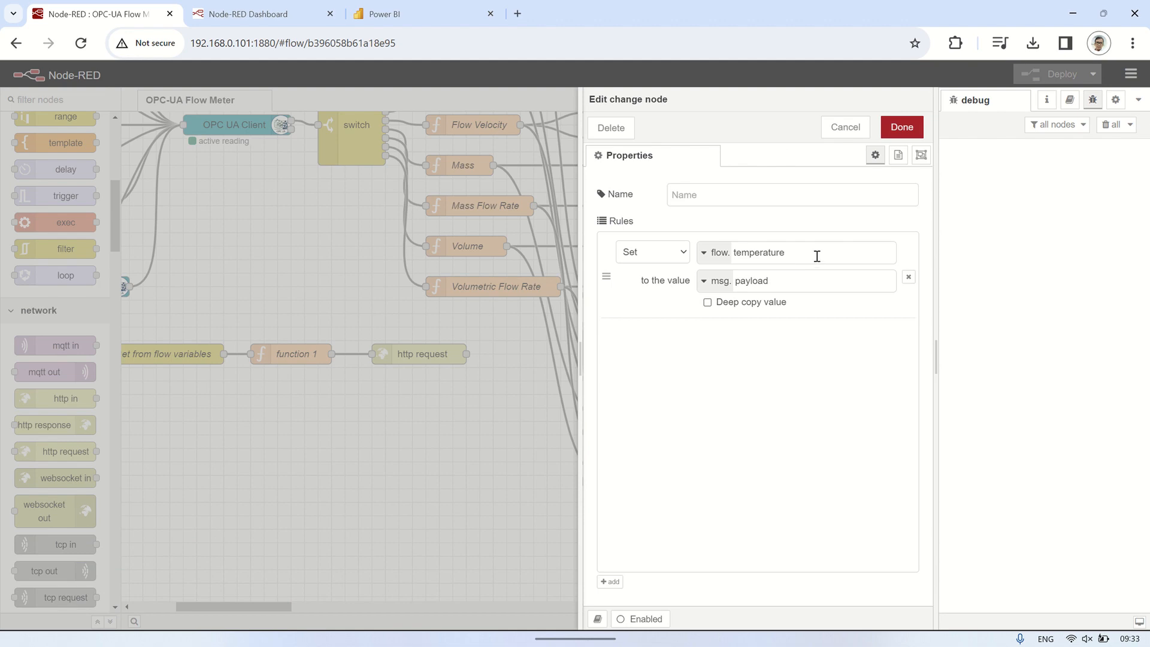
left_click(838, 129)
double_click(715, 337)
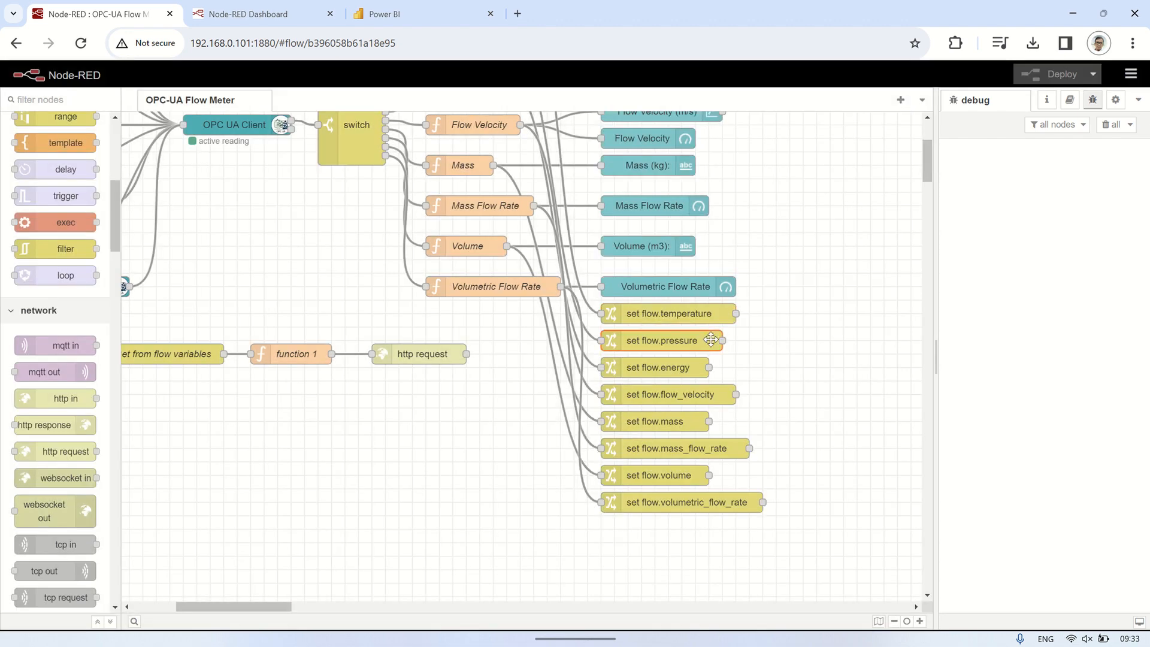
left_click(842, 127)
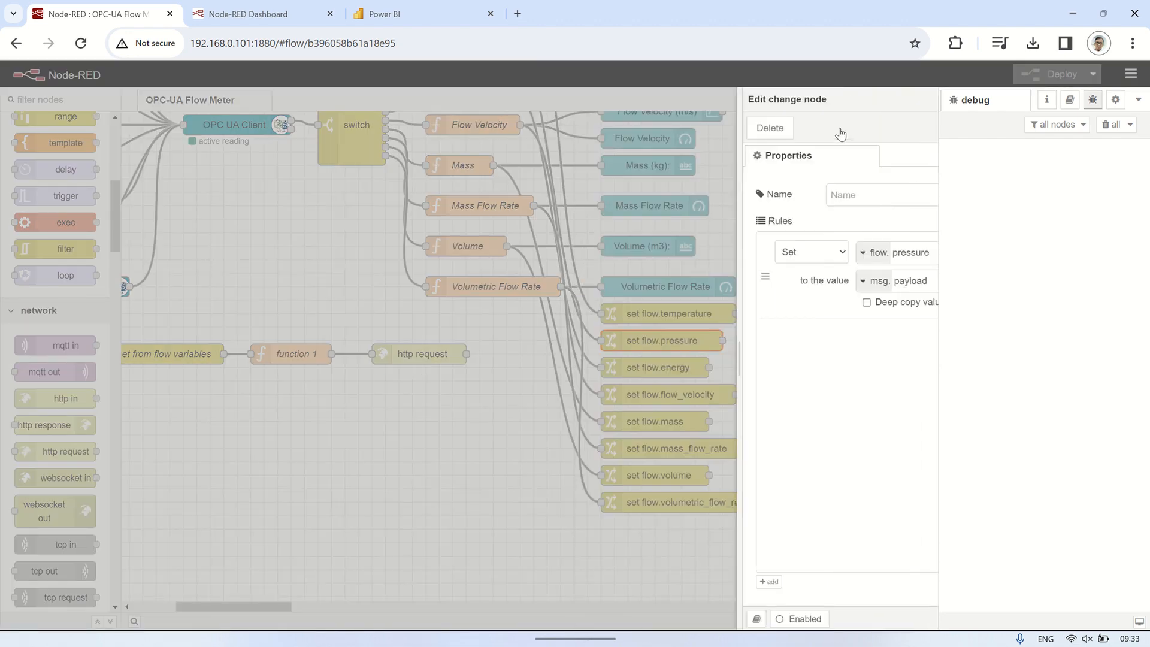
double_click(728, 498)
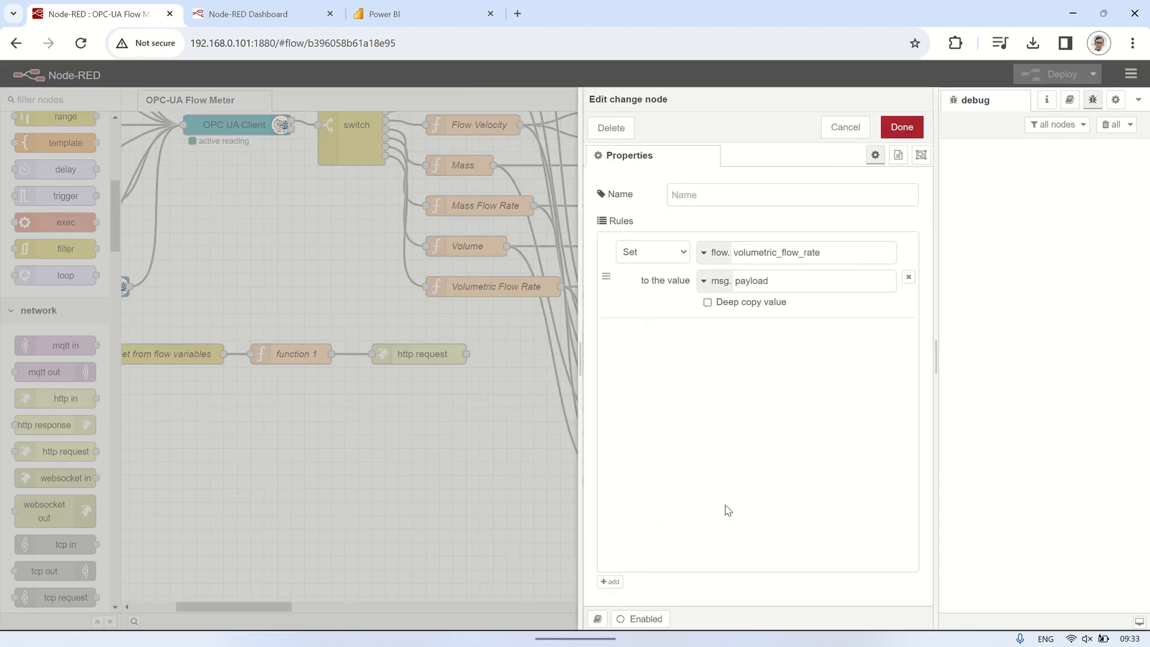
left_click(839, 131)
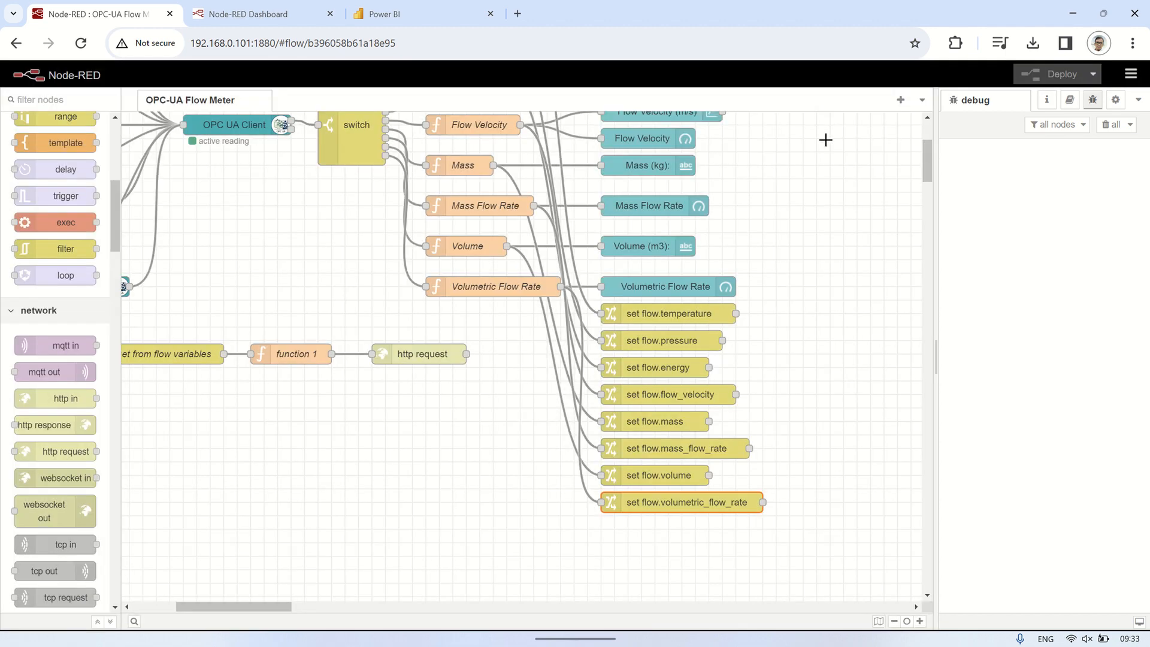
Examine all the rules of the Get from flow variables change node.
scroll(812, 300, "up", 1)
scroll(812, 300, "up", 1)
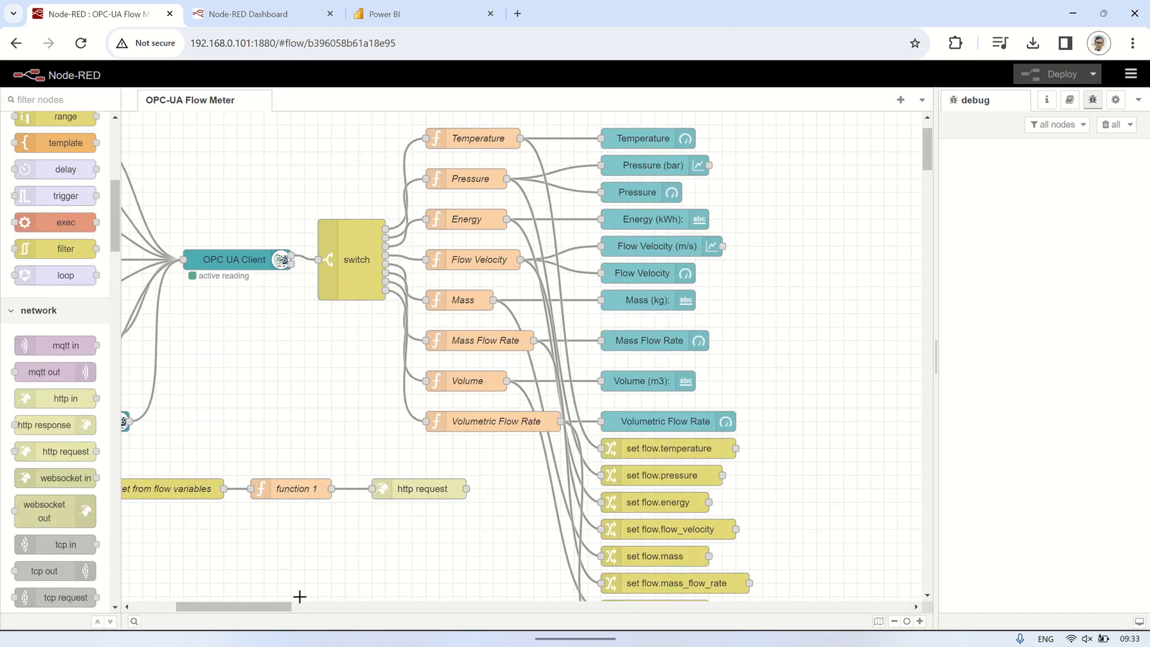
scroll(300, 596, "left", 5)
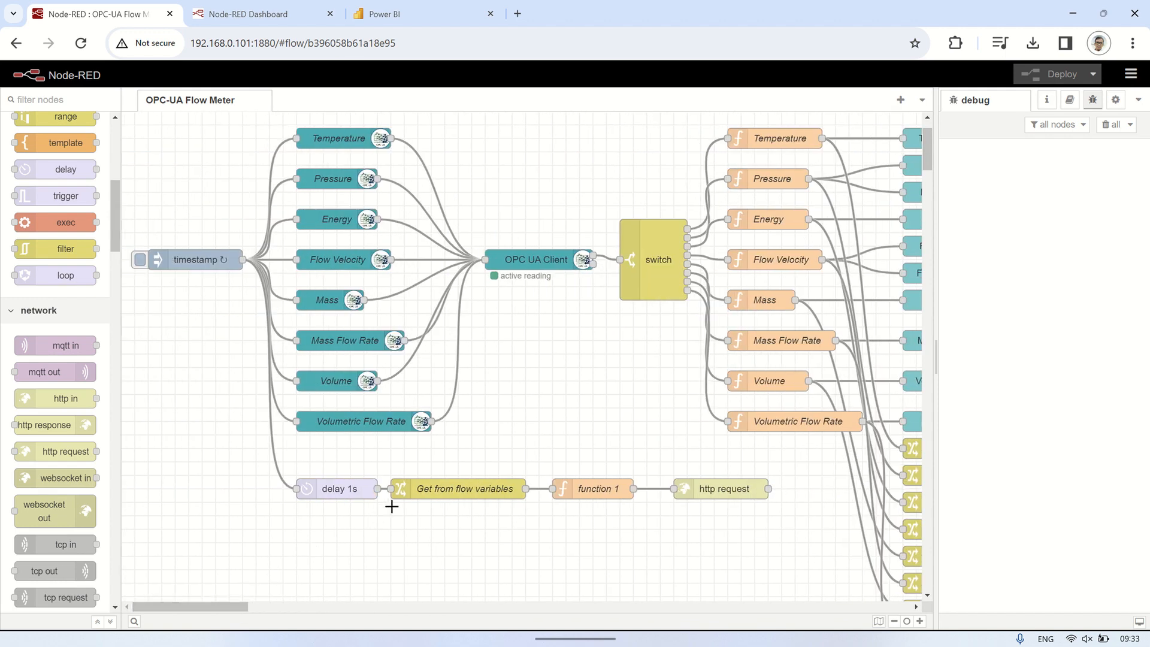
double_click(431, 491)
scroll(775, 346, "up", 5)
scroll(774, 346, "up", 1)
scroll(774, 285, "down", 5)
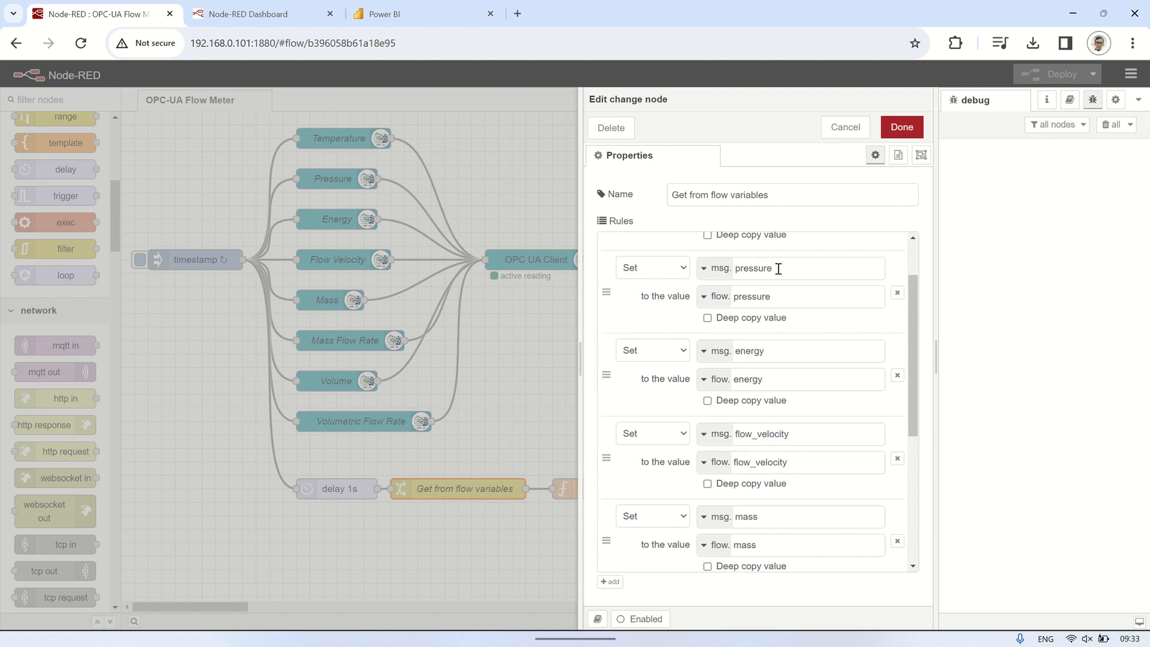
scroll(779, 275, "down", 1)
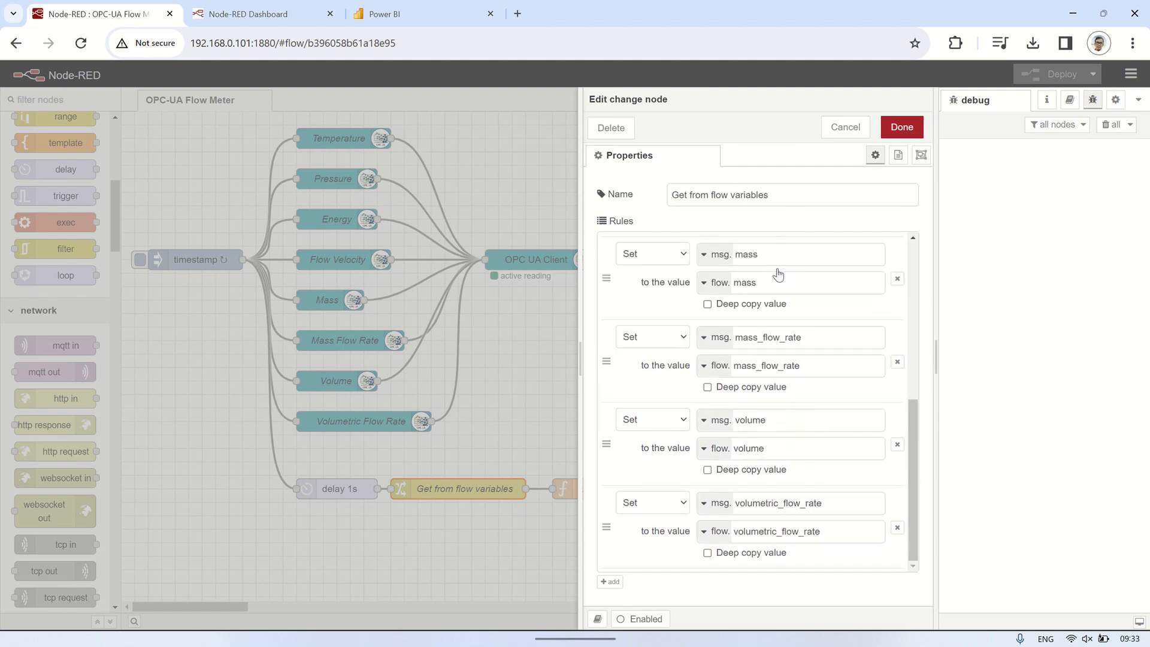
left_click(902, 127)
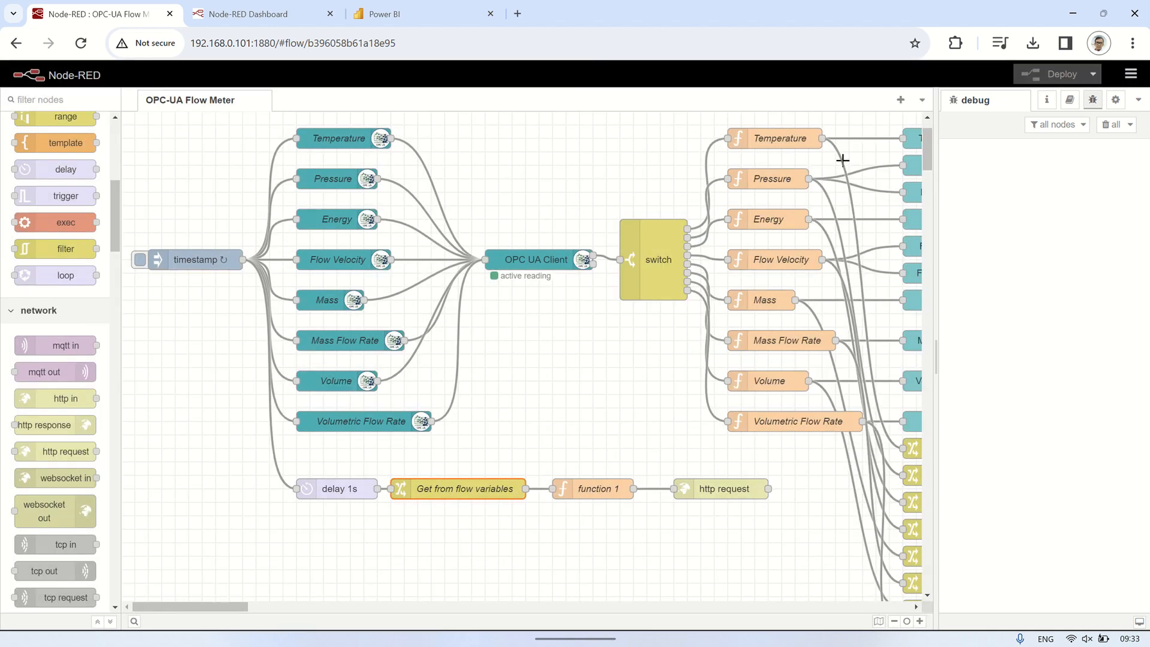
Examine the On Message code of function 1, including the full JSON.stringify payload line.
double_click(601, 490)
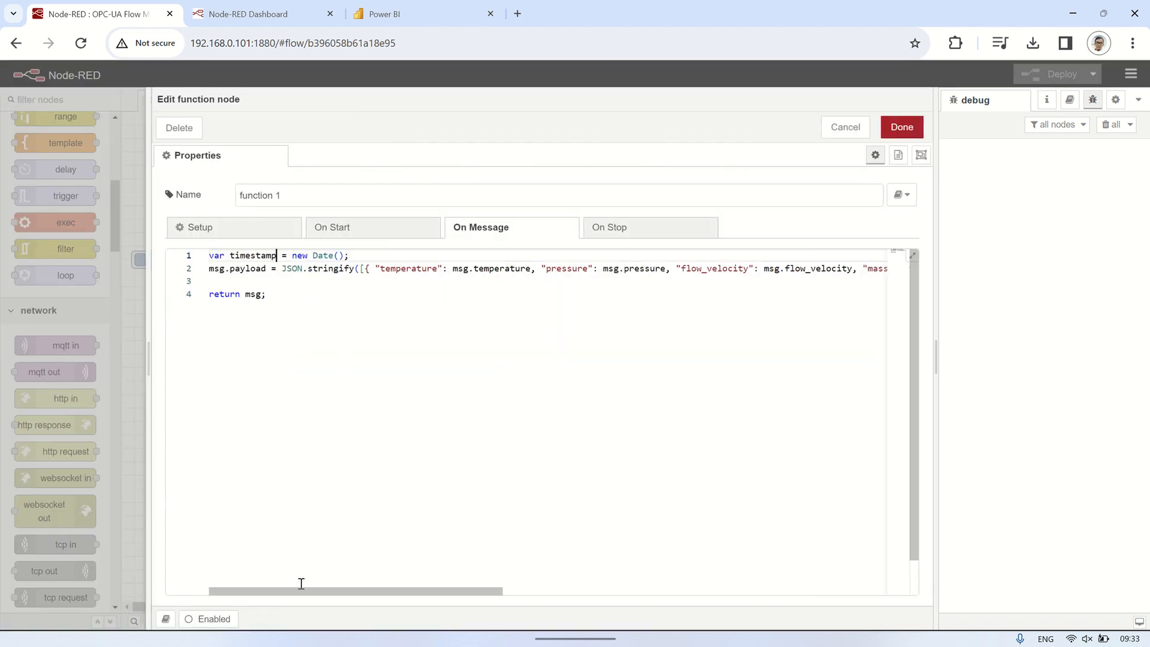
left_click_drag(291, 592, 707, 618)
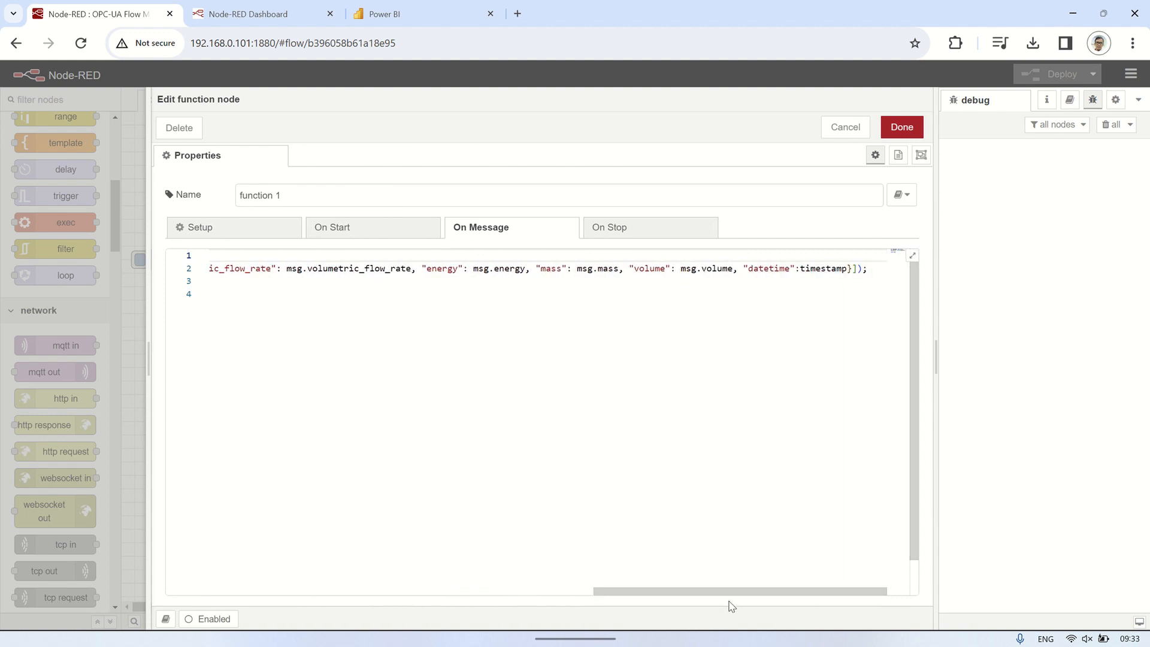
left_click_drag(737, 598, 258, 583)
left_click(899, 128)
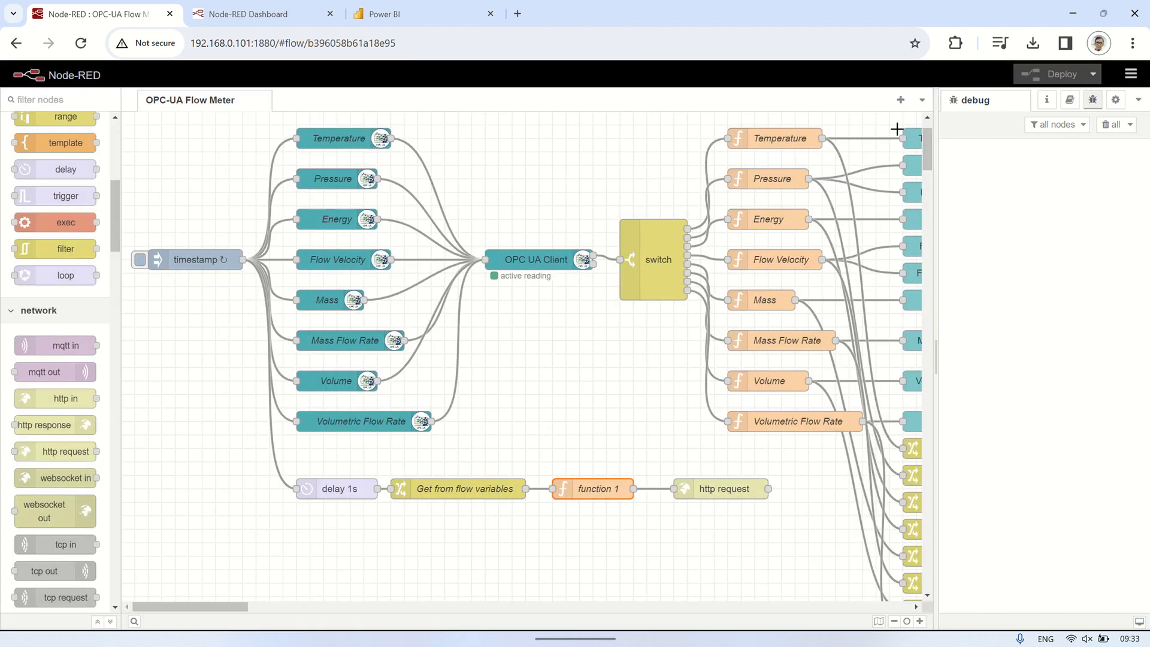
Examine the method and URL of the http request node, and close its settings.
double_click(714, 494)
left_click(743, 202)
left_click(743, 203)
left_click(748, 226)
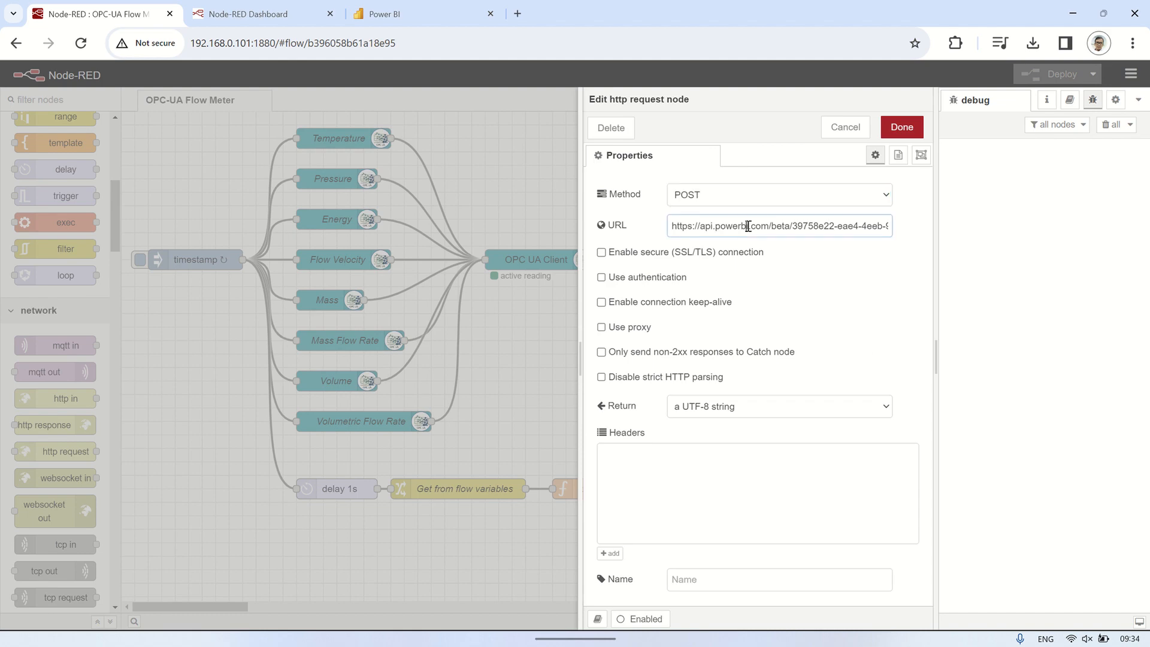
triple_click(749, 226)
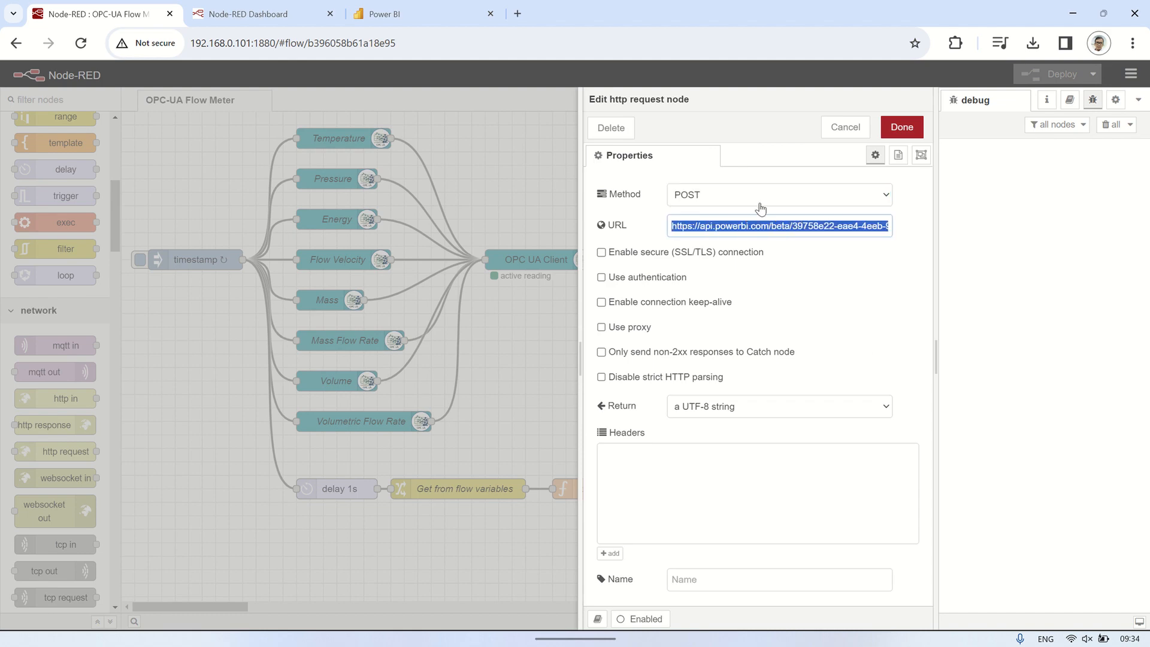
left_click(900, 130)
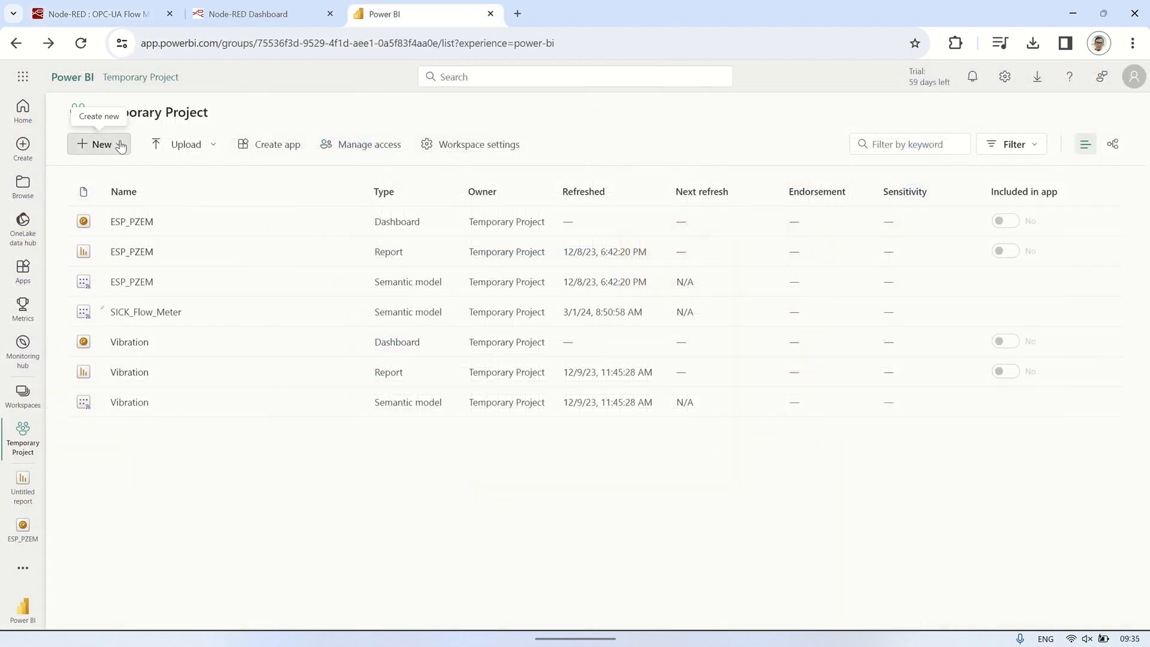
Create a dashboard named SICK_Flow_Meter in the Temporary Project workspace of Power BI.
left_click(114, 142)
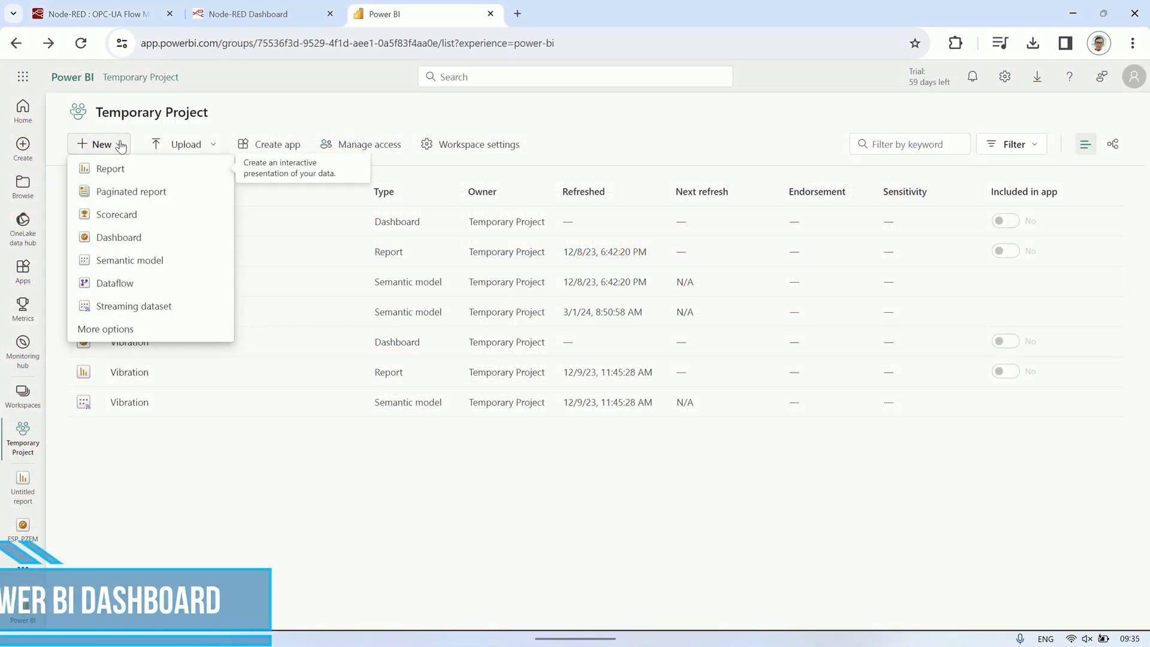
left_click(121, 237)
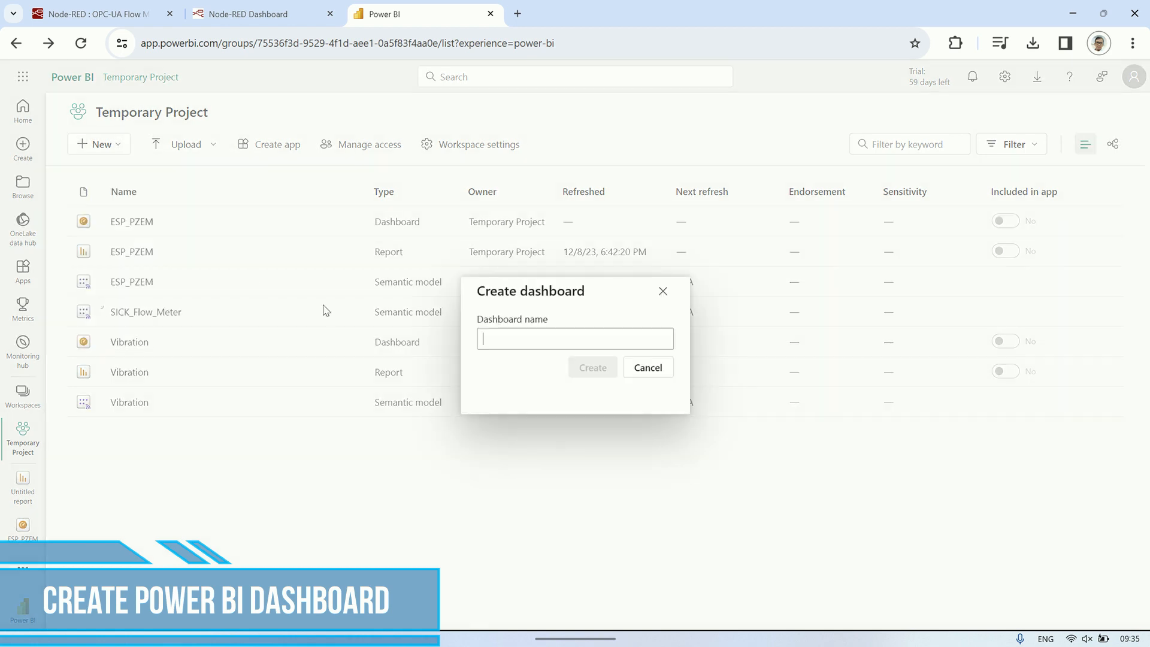
type("SICK_Flow_Meter")
left_click(592, 368)
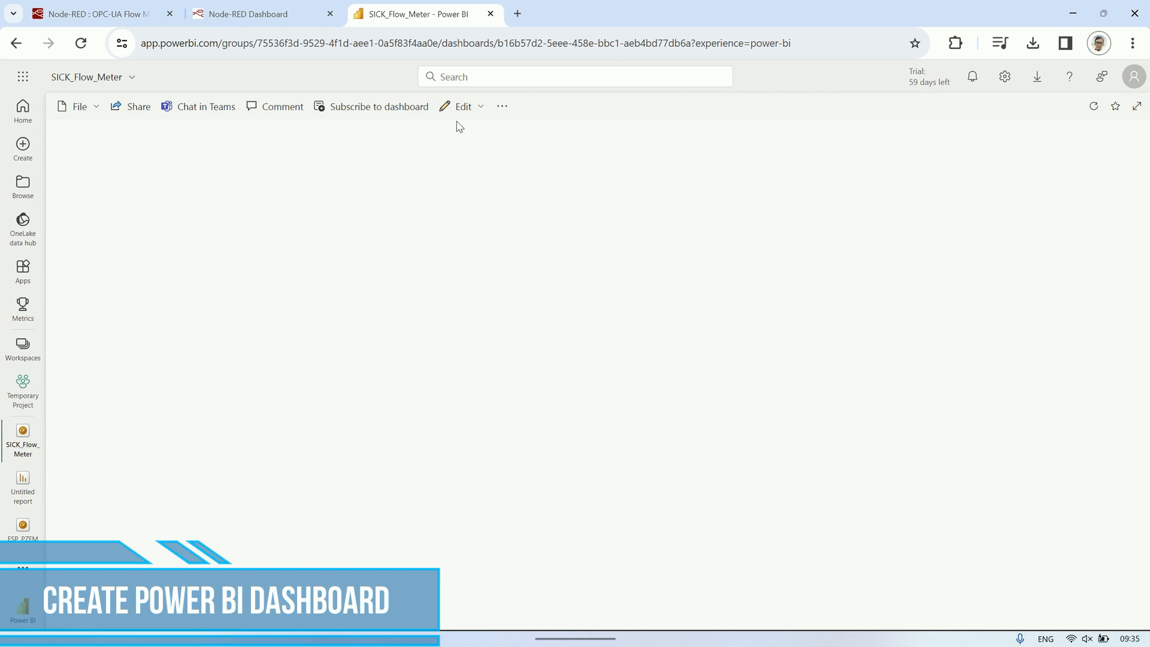
Start a custom streaming data tile on the new dashboard, based on the SICK_Flow_Meter dataset.
left_click(463, 107)
left_click(473, 133)
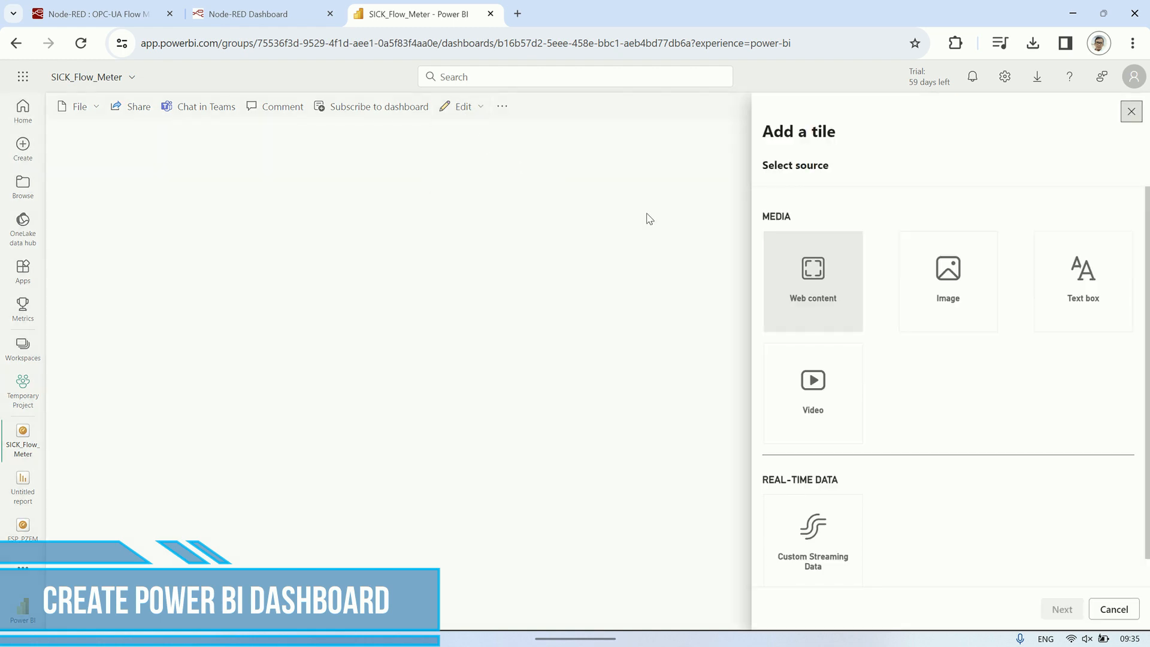
left_click(814, 536)
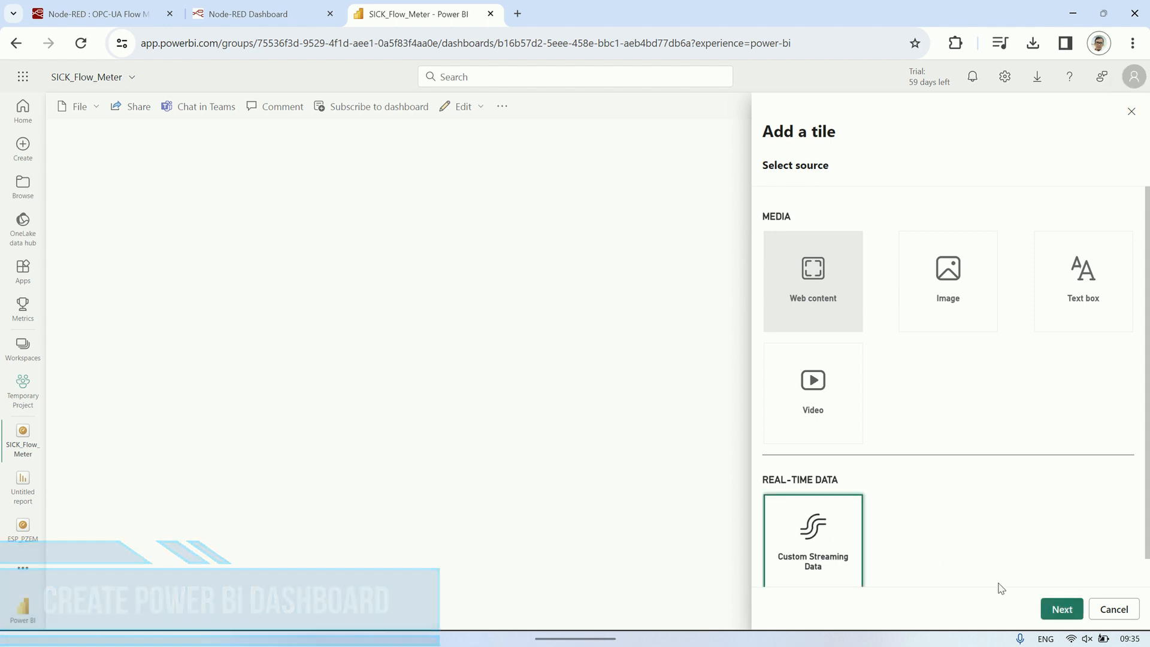
left_click(1061, 609)
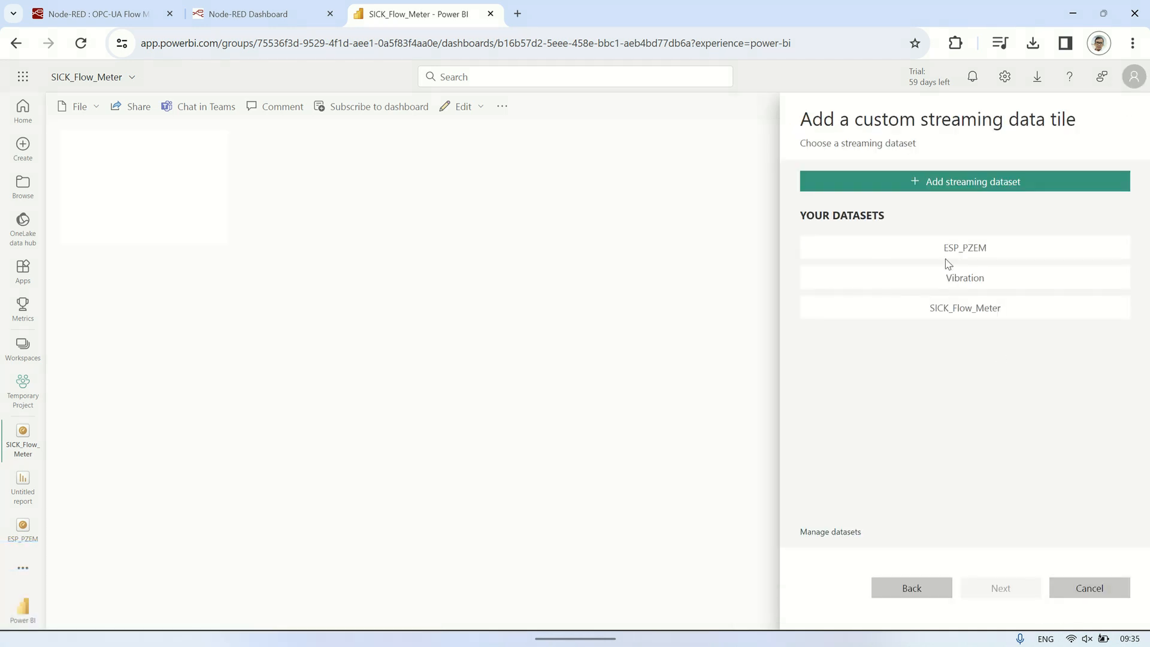
left_click(922, 317)
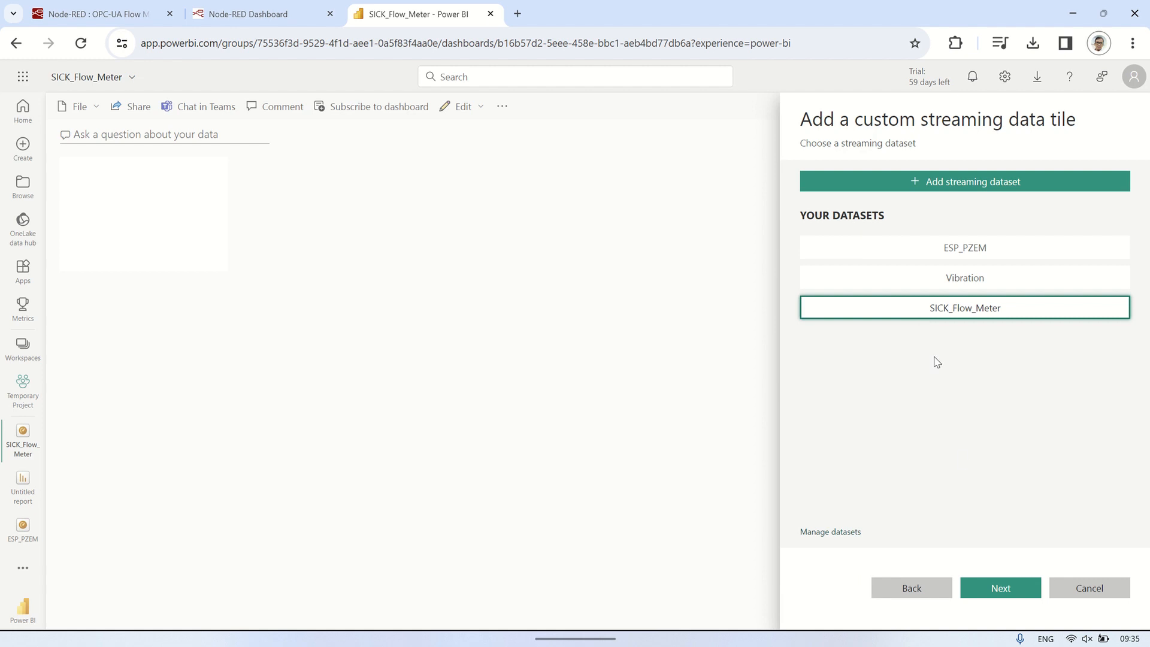
left_click(994, 587)
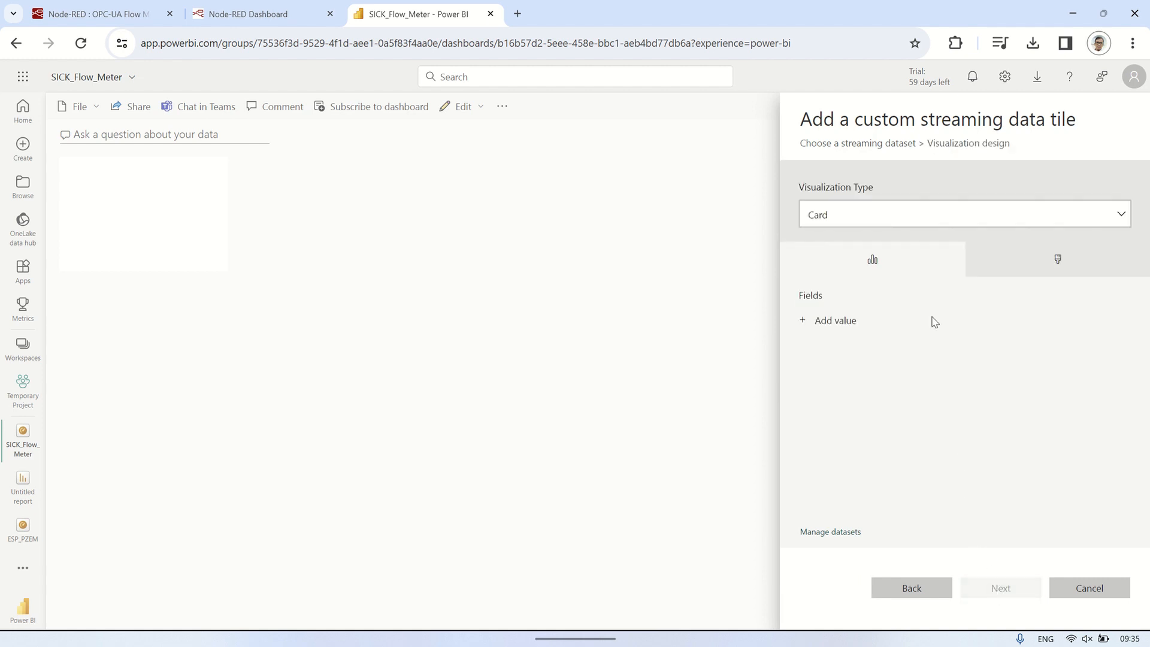
Design the tile as a Gauge with pressure as its value, and apply it with the default tile details.
left_click(902, 214)
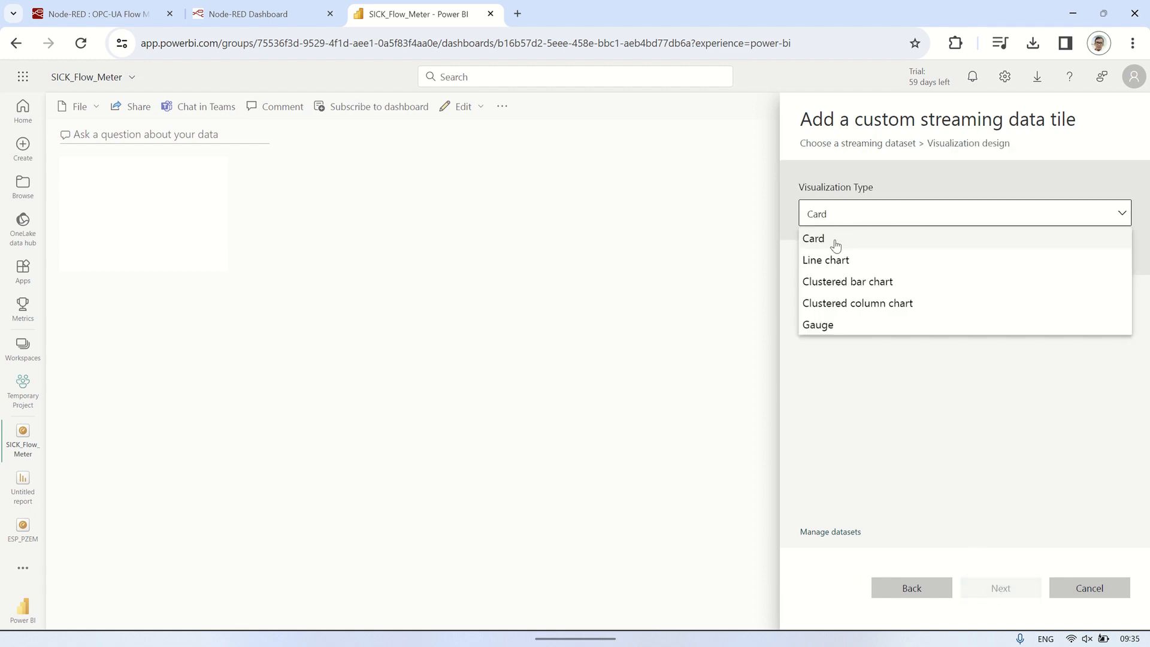
left_click(819, 325)
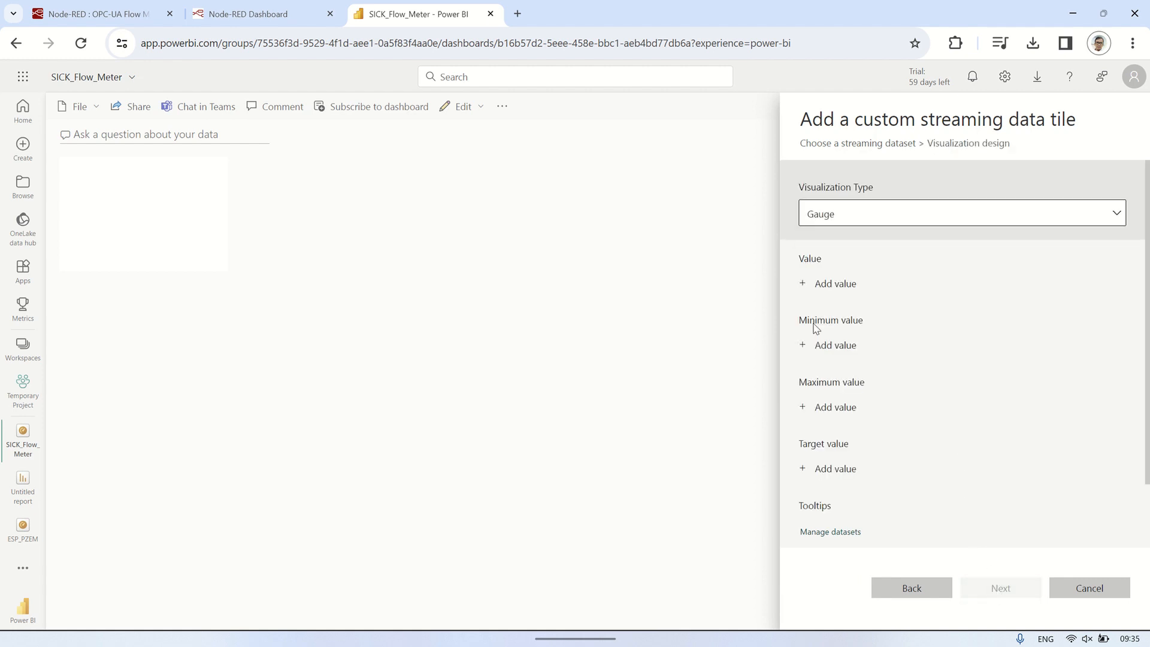
left_click(842, 289)
left_click(846, 290)
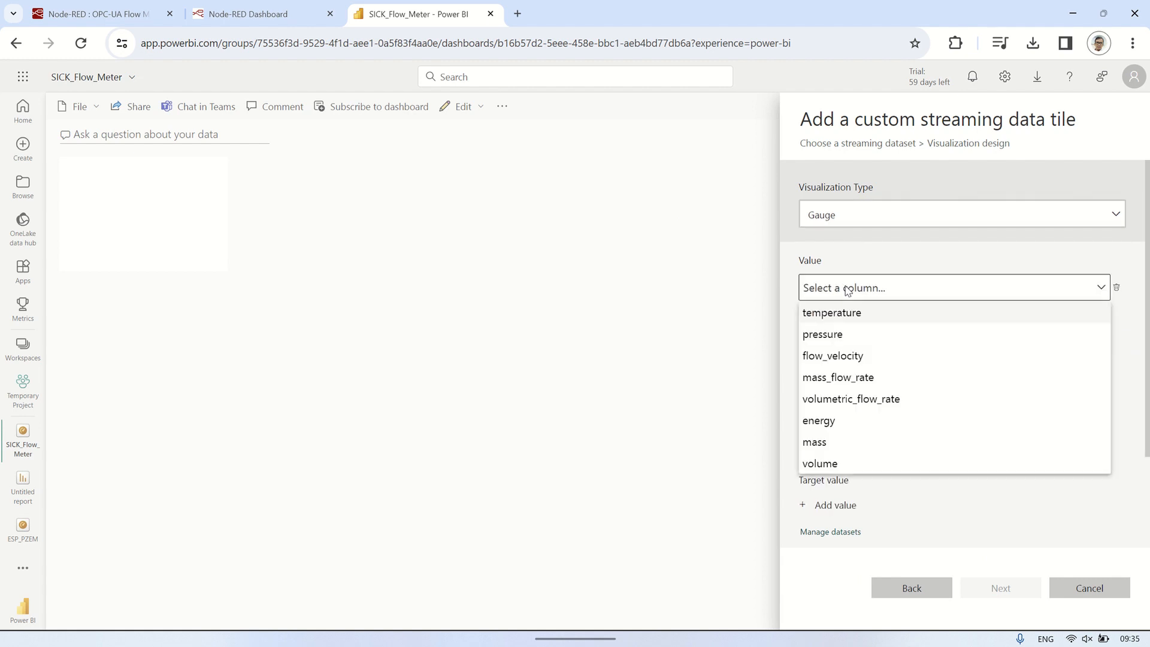
left_click(824, 334)
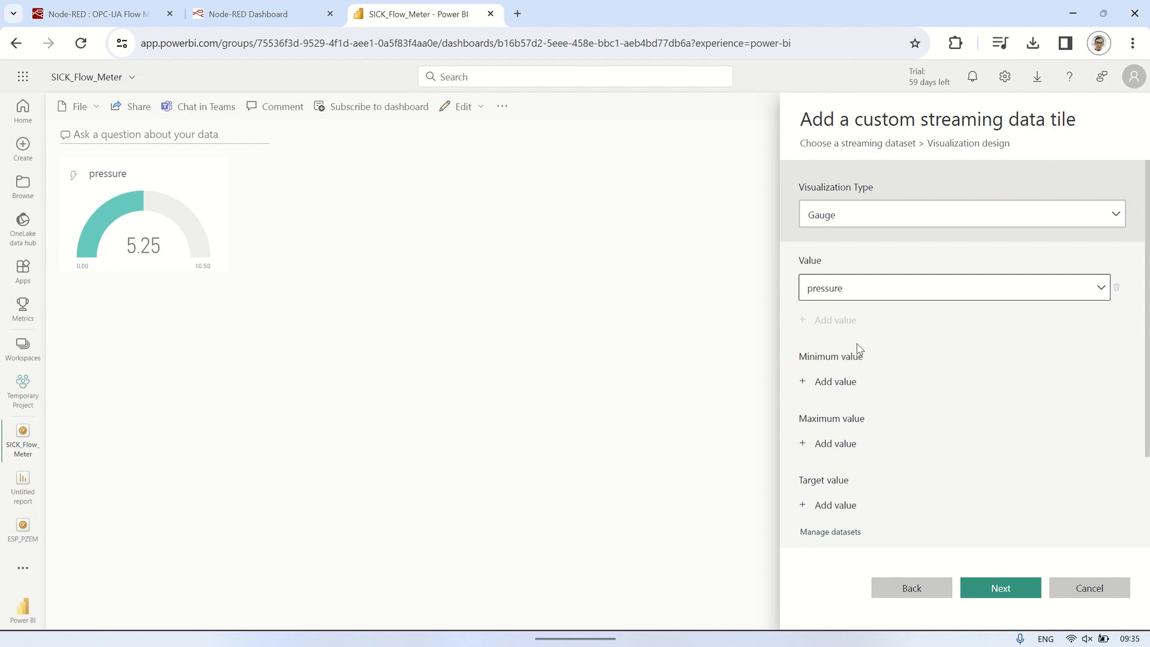
scroll(933, 408, "down", 1)
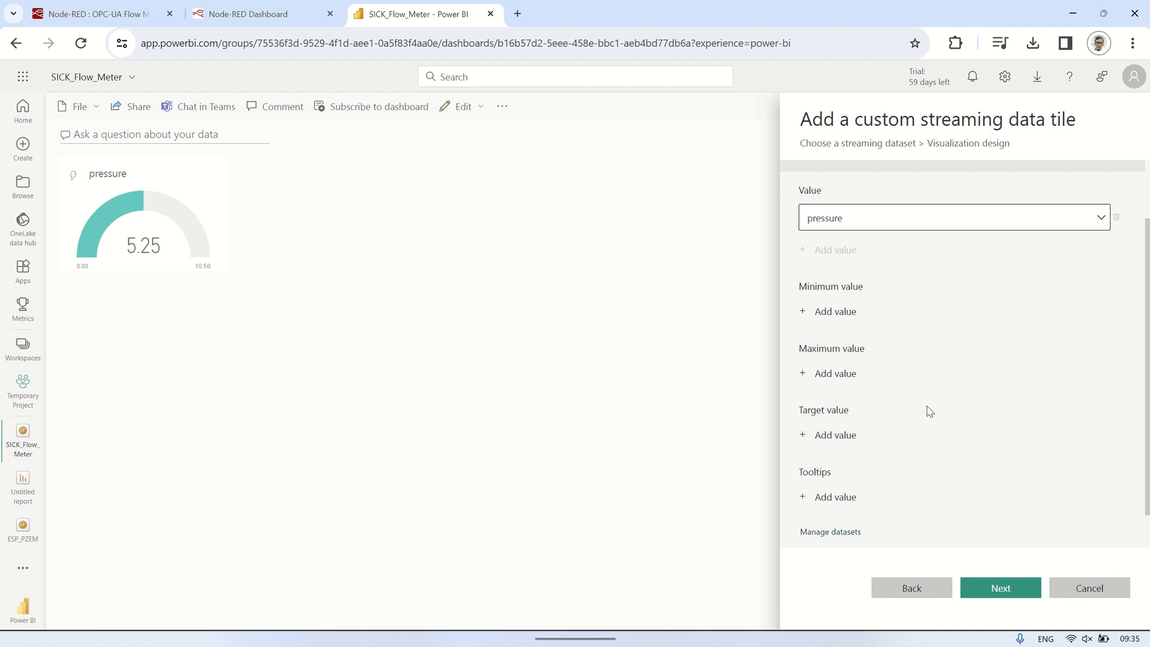
left_click(1014, 592)
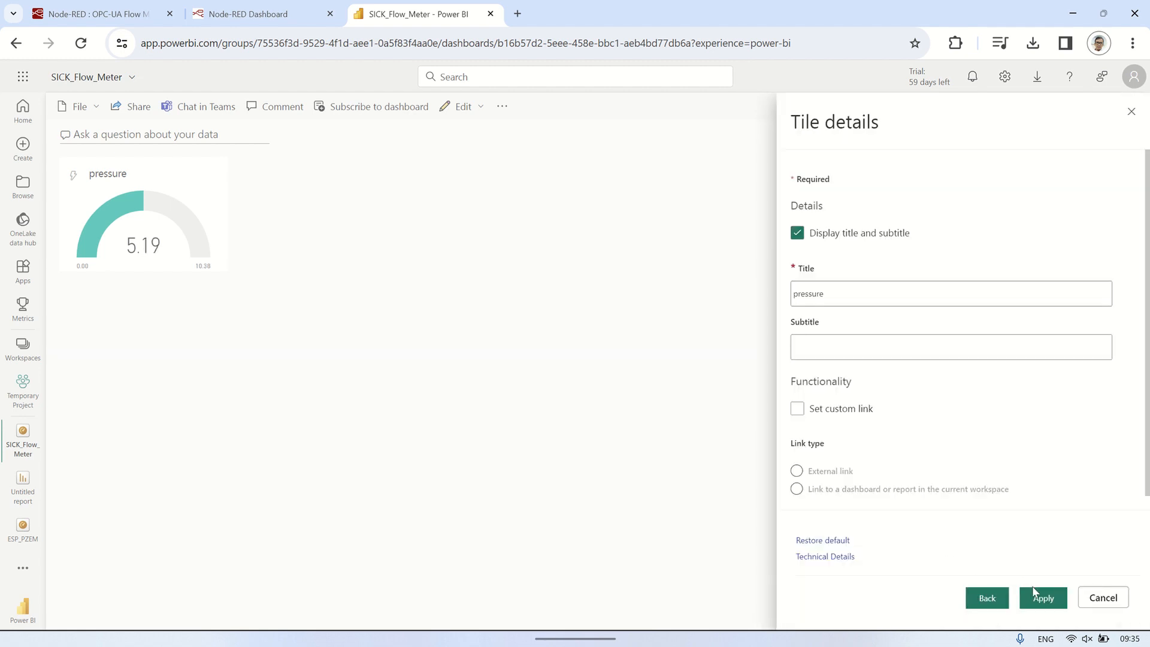
left_click(1043, 604)
Add a custom streaming data Gauge tile from the SICK_Flow_Meter dataset with temperature as its value.
left_click(471, 107)
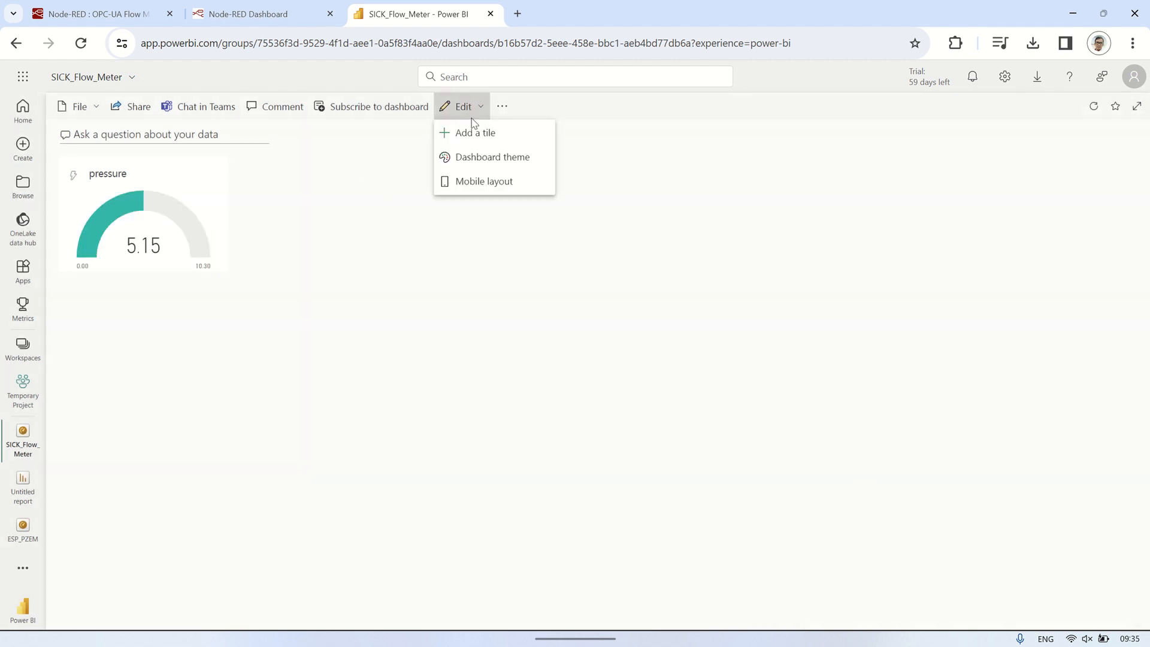
left_click(475, 133)
double_click(845, 541)
left_click(878, 314)
left_click(999, 588)
left_click(838, 214)
left_click(825, 324)
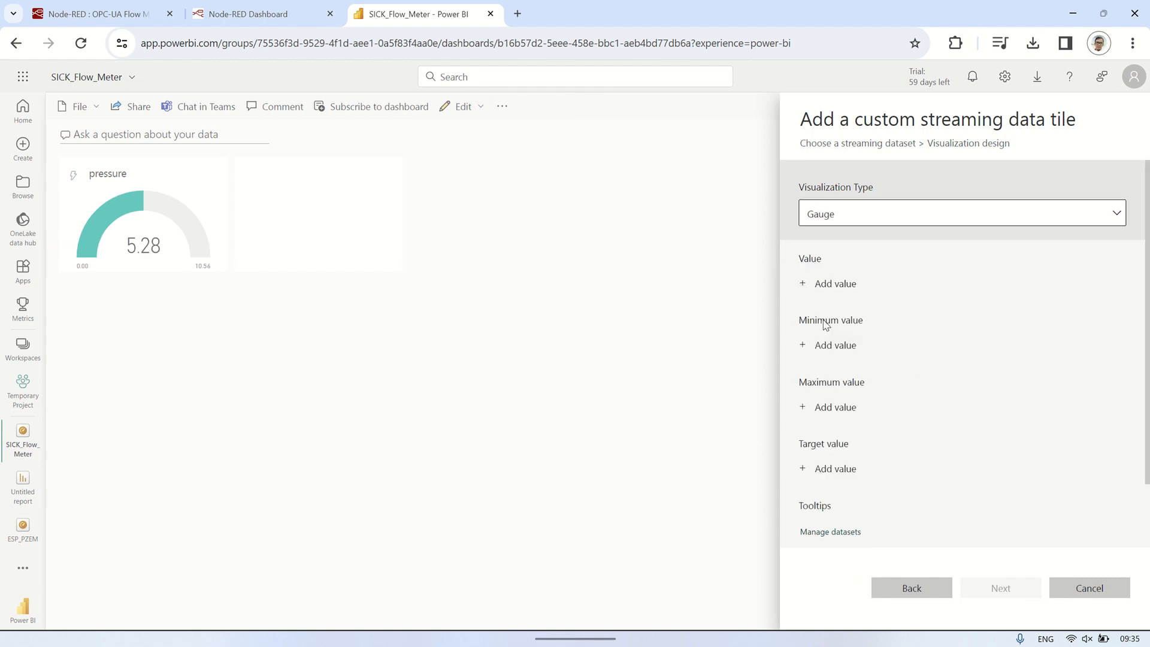
left_click(836, 284)
left_click(899, 288)
left_click(842, 311)
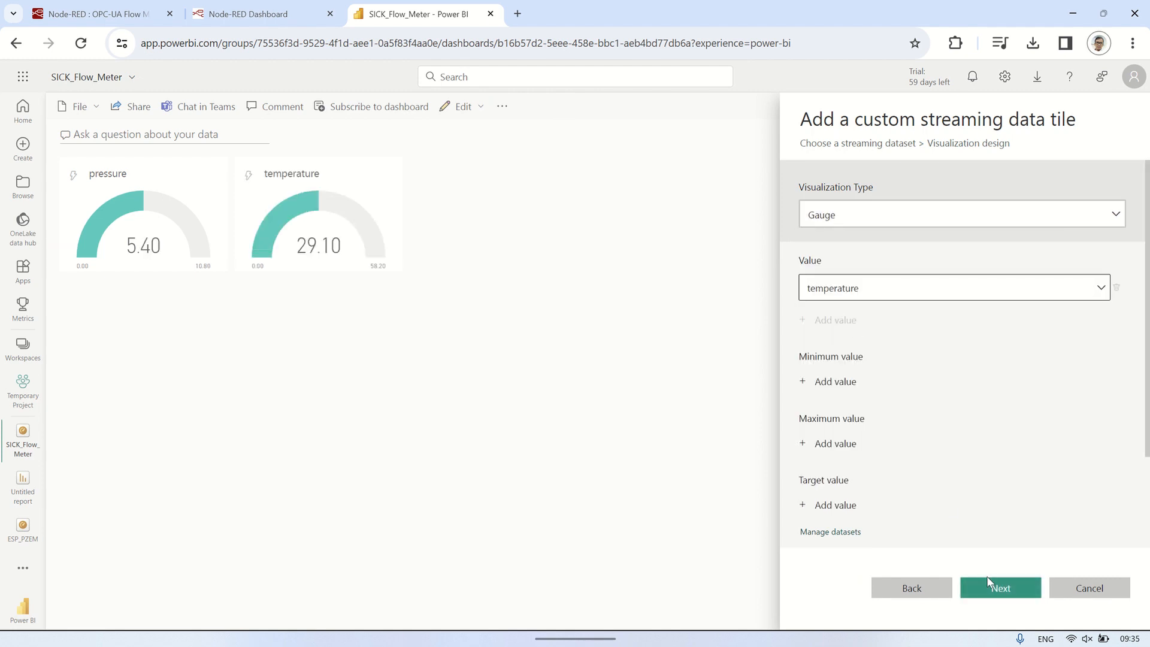
left_click(990, 586)
left_click(1040, 596)
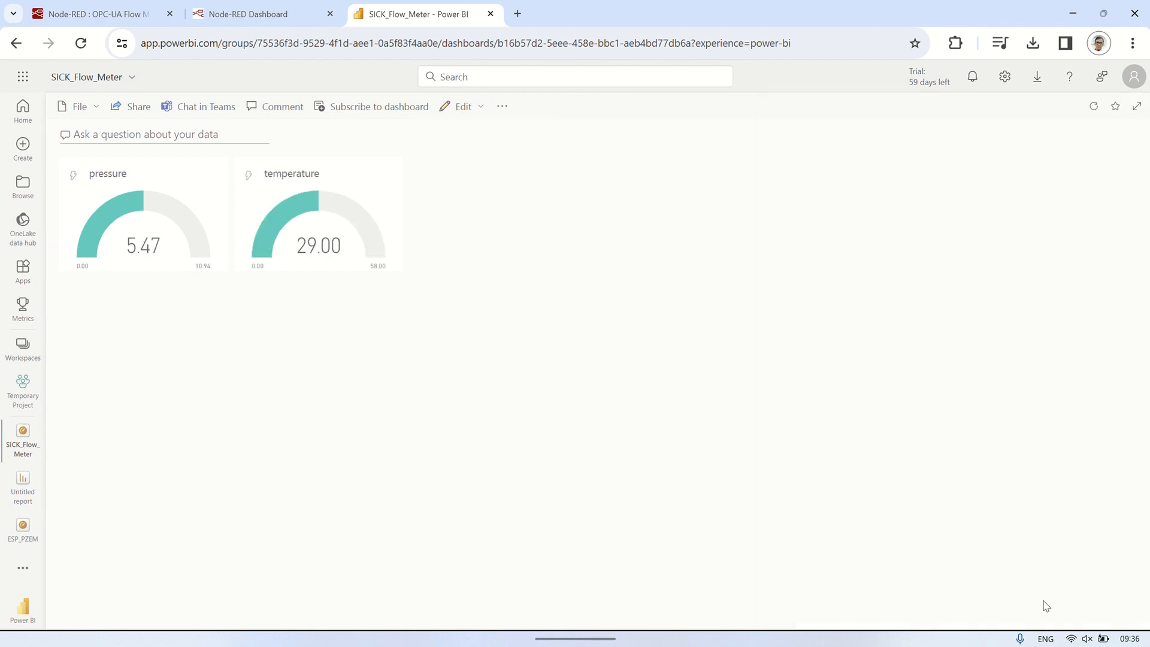
Add a custom streaming data Gauge tile from the SICK_Flow_Meter dataset with flow_velocity as its value.
left_click(473, 108)
left_click(485, 133)
left_click(808, 533)
left_click(959, 311)
left_click(1001, 588)
left_click(875, 219)
left_click(838, 325)
left_click(839, 285)
left_click(849, 290)
left_click(846, 356)
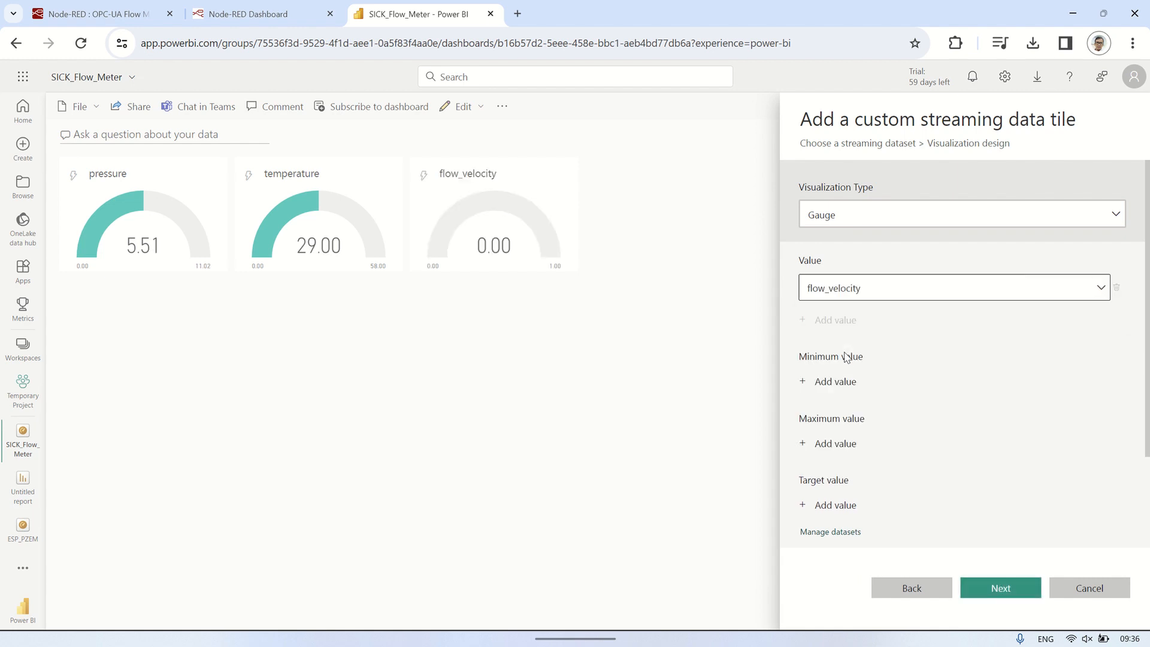
left_click(1000, 589)
left_click(1039, 597)
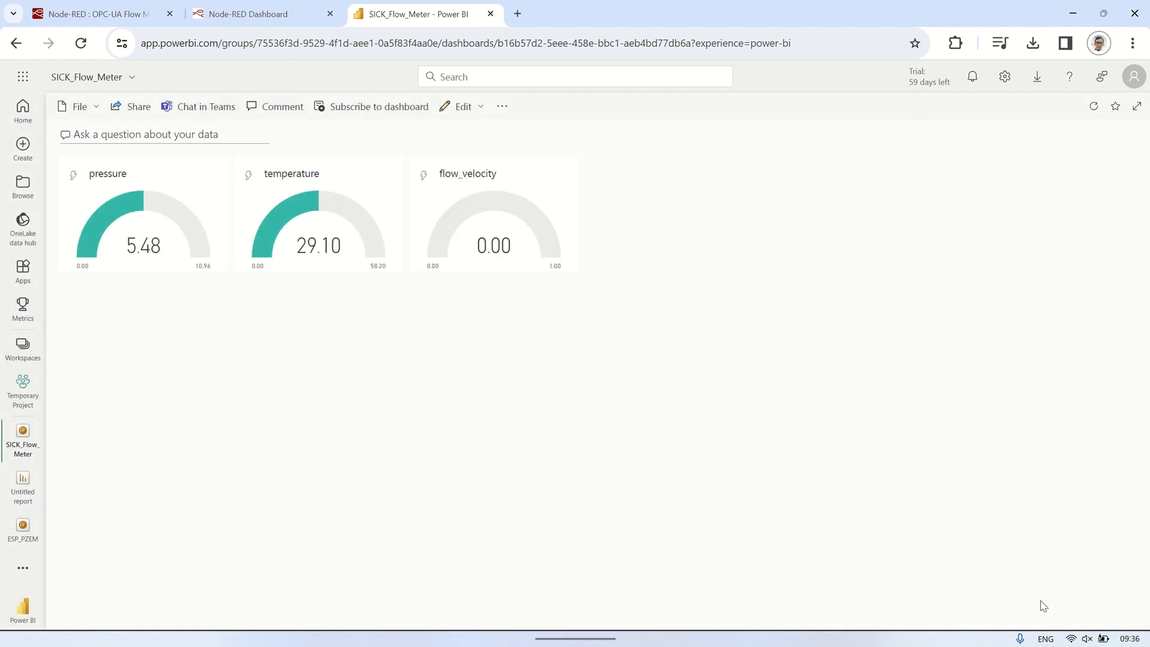
Add a custom streaming data Gauge tile from the SICK_Flow_Meter dataset with mass_flow_rate as its value.
left_click(481, 112)
left_click(473, 178)
left_click(814, 533)
left_click(1062, 610)
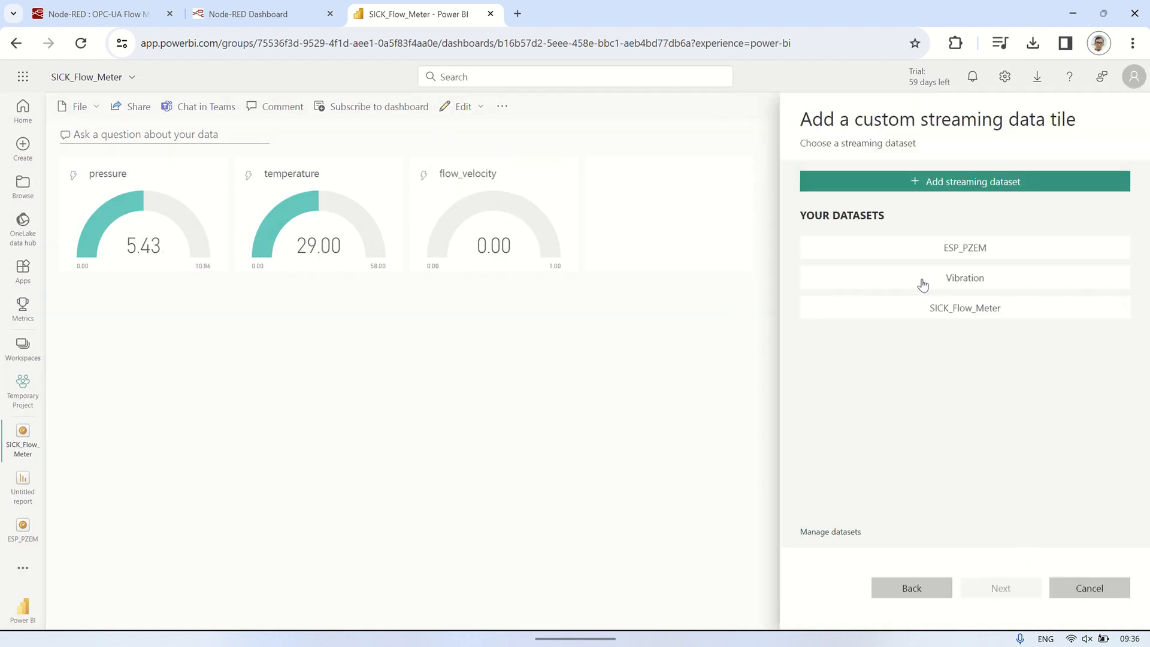
left_click(930, 316)
left_click(998, 588)
left_click(875, 216)
left_click(866, 326)
left_click(856, 290)
left_click(860, 293)
left_click(854, 376)
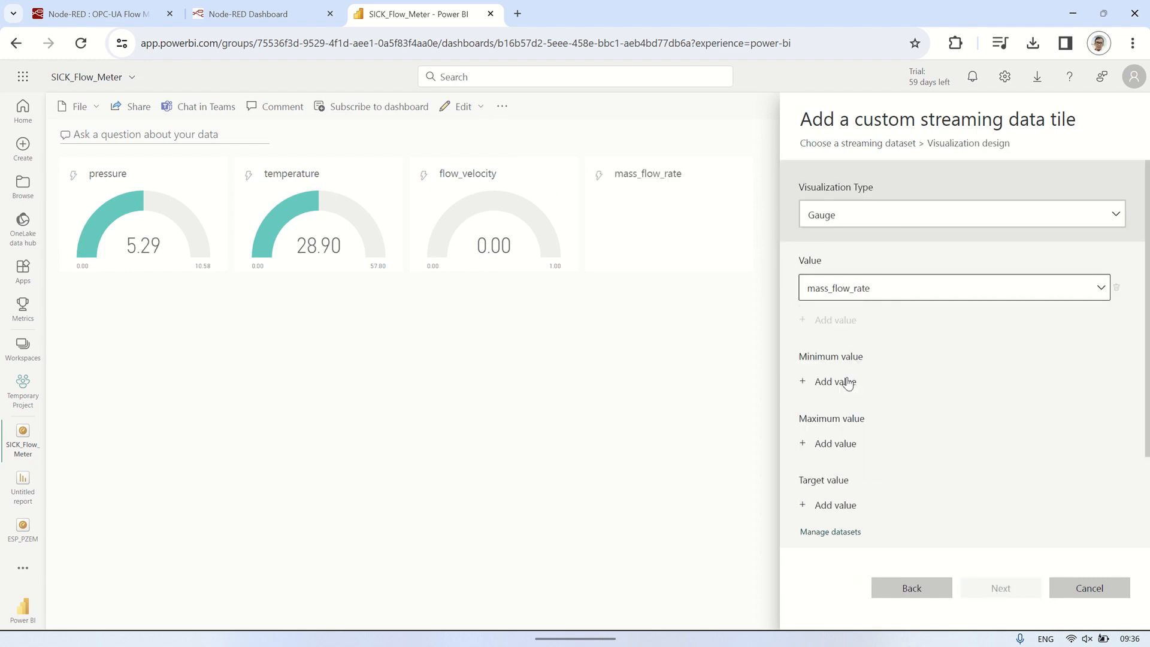
left_click(1010, 593)
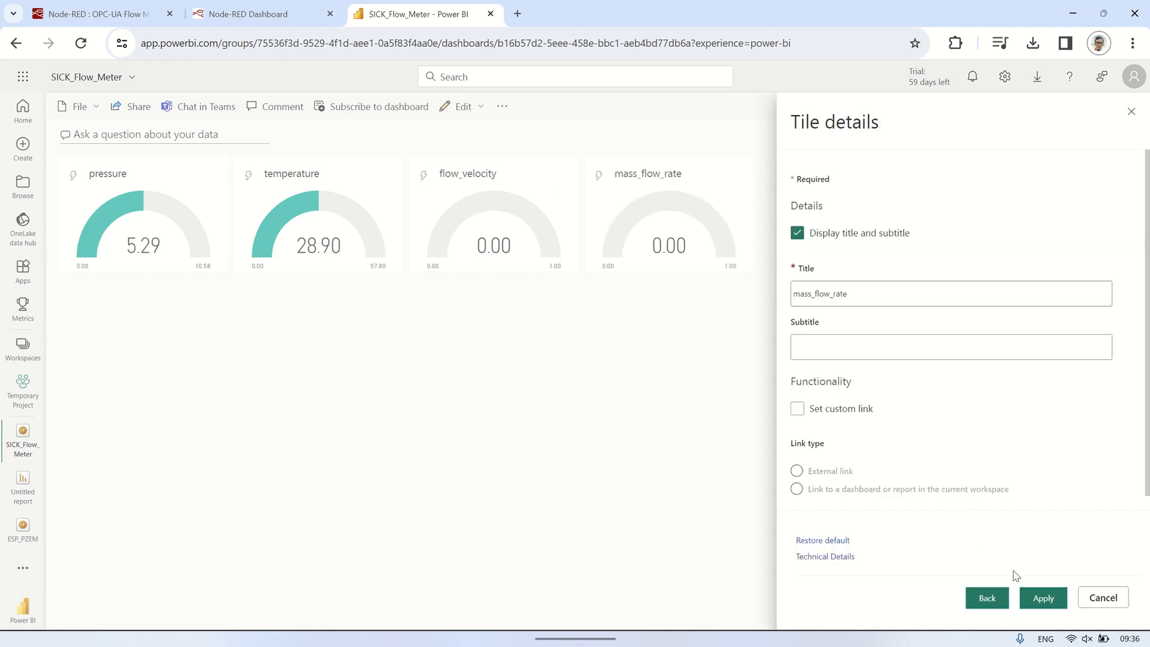
Add a custom streaming data Gauge tile from the SICK_Flow_Meter dataset with volumetric_flow_rate as its value.
left_click(469, 114)
left_click(474, 131)
left_click(813, 533)
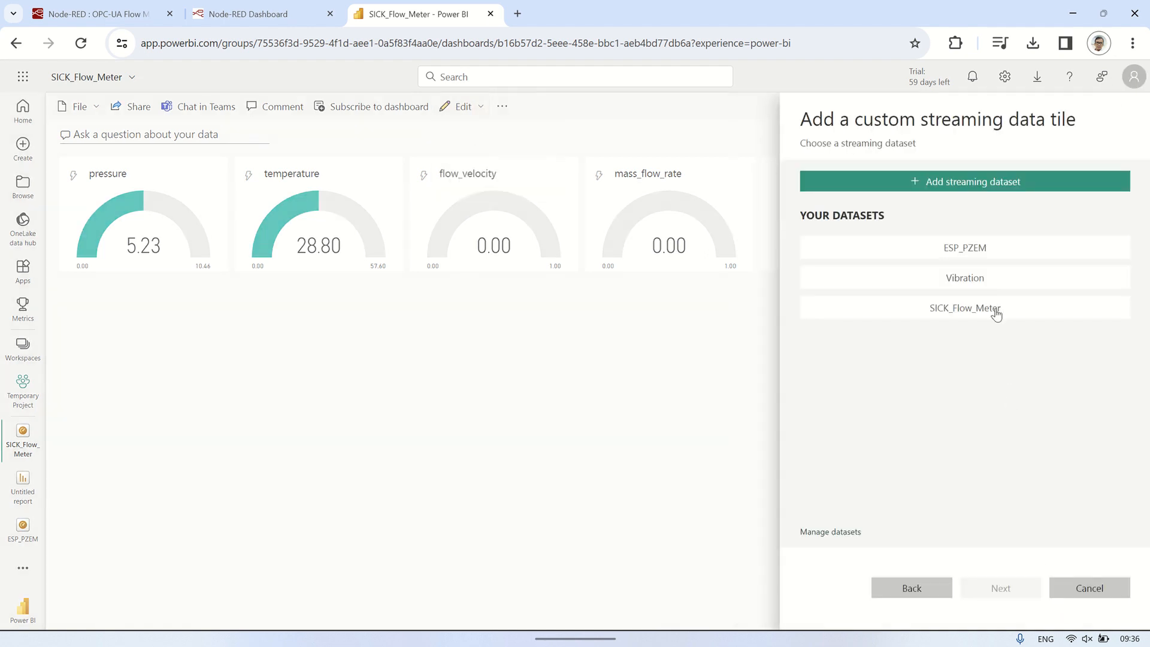
left_click(997, 315)
left_click(986, 586)
left_click(899, 214)
left_click(891, 324)
left_click(810, 286)
left_click(841, 294)
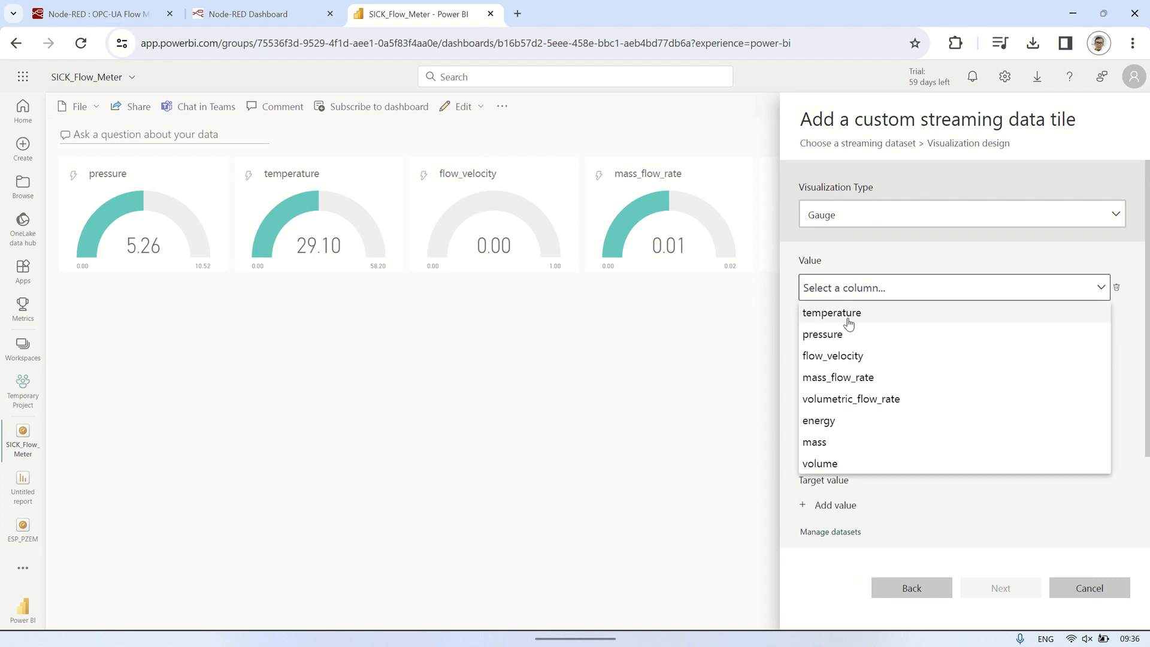
left_click(857, 398)
left_click(999, 590)
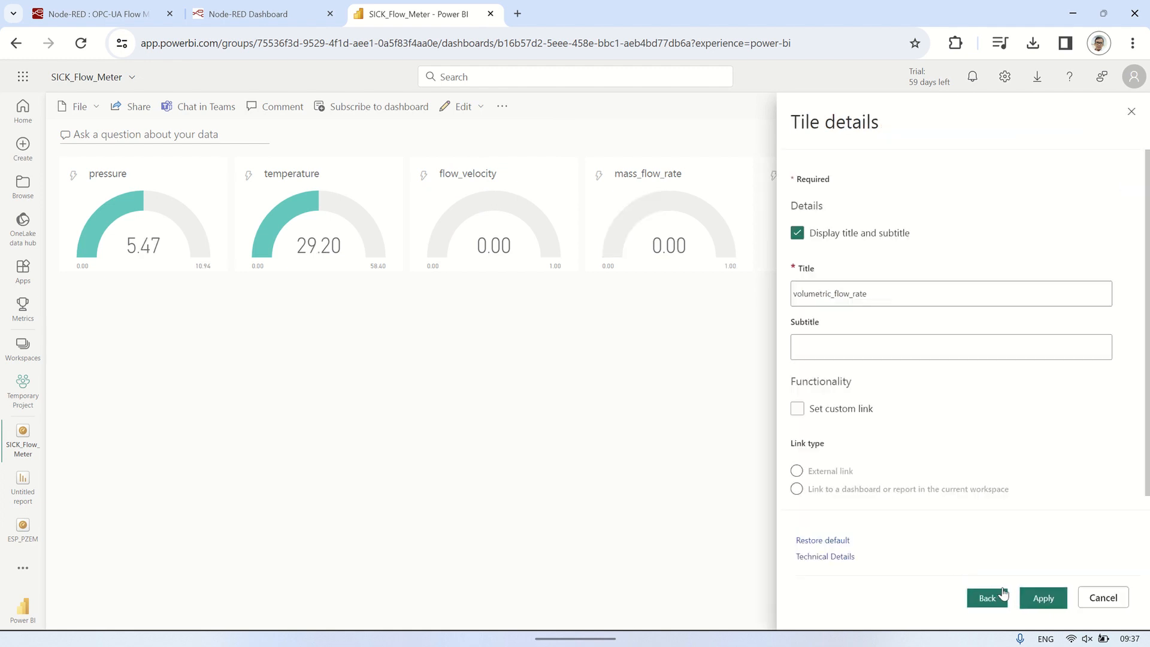
left_click(1041, 599)
Add a custom streaming data Card tile from the SICK_Flow_Meter dataset that shows the energy field.
left_click(477, 131)
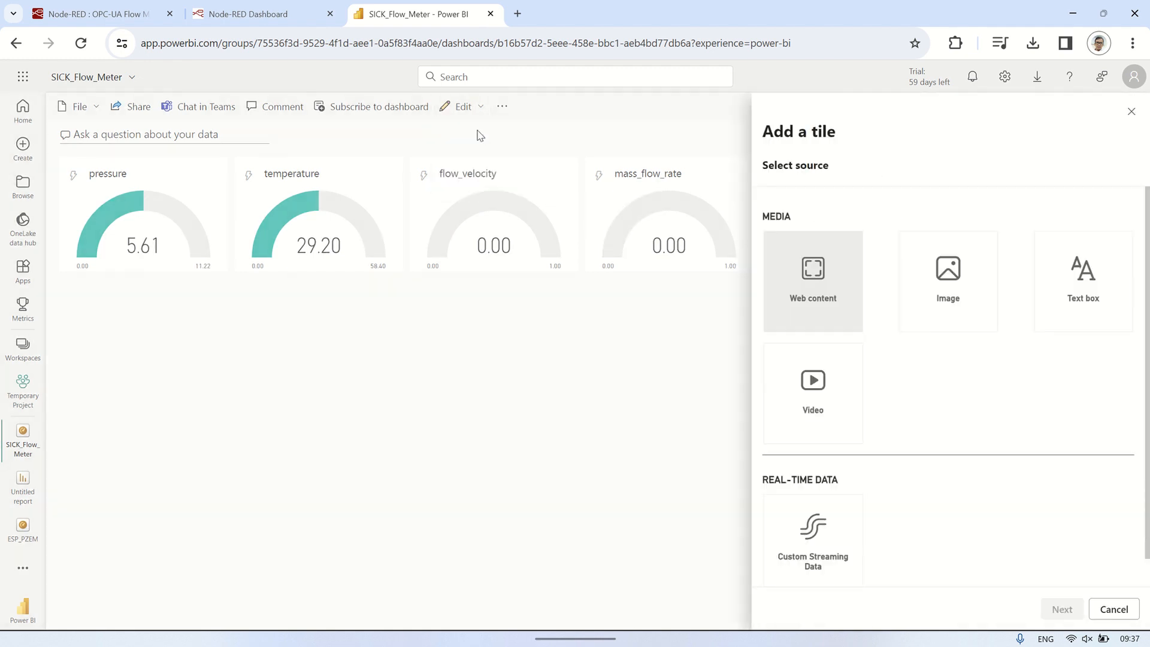
left_click(1058, 610)
left_click(942, 318)
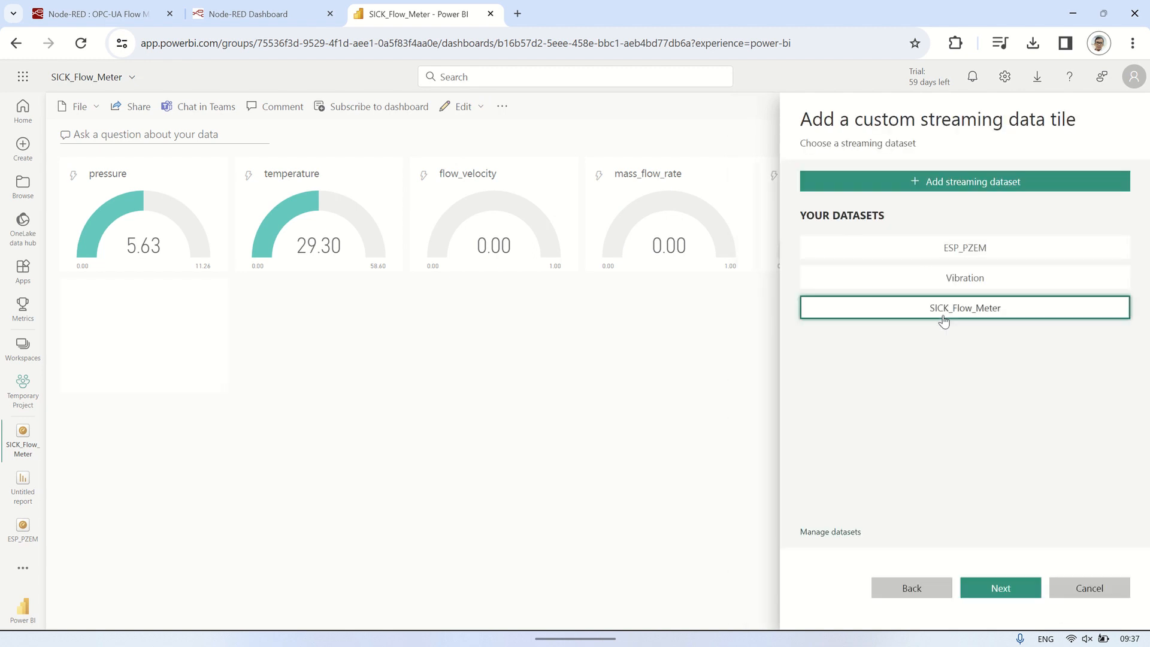
left_click(989, 587)
left_click(957, 216)
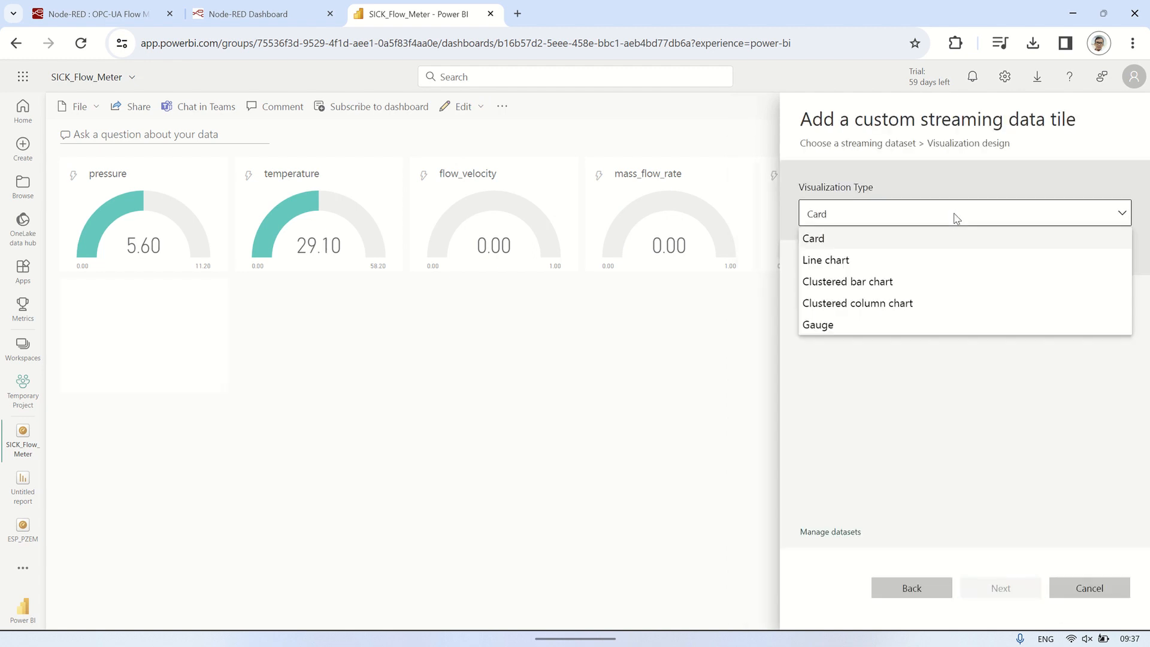
left_click(854, 240)
left_click(838, 324)
left_click(842, 328)
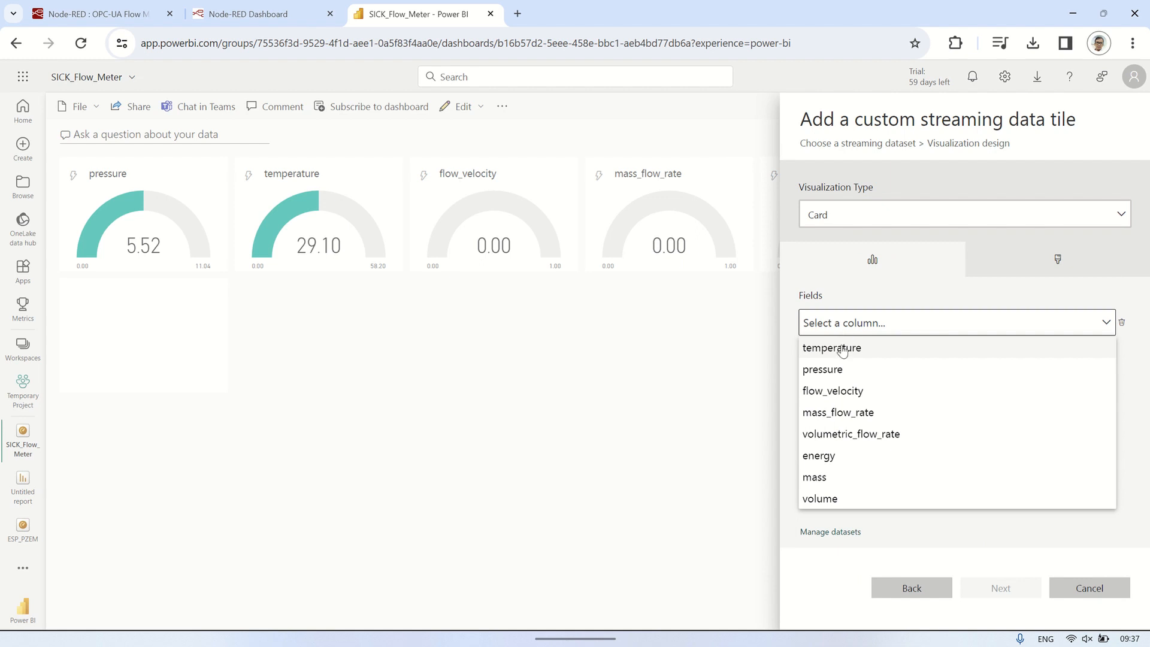
left_click(829, 459)
left_click(999, 587)
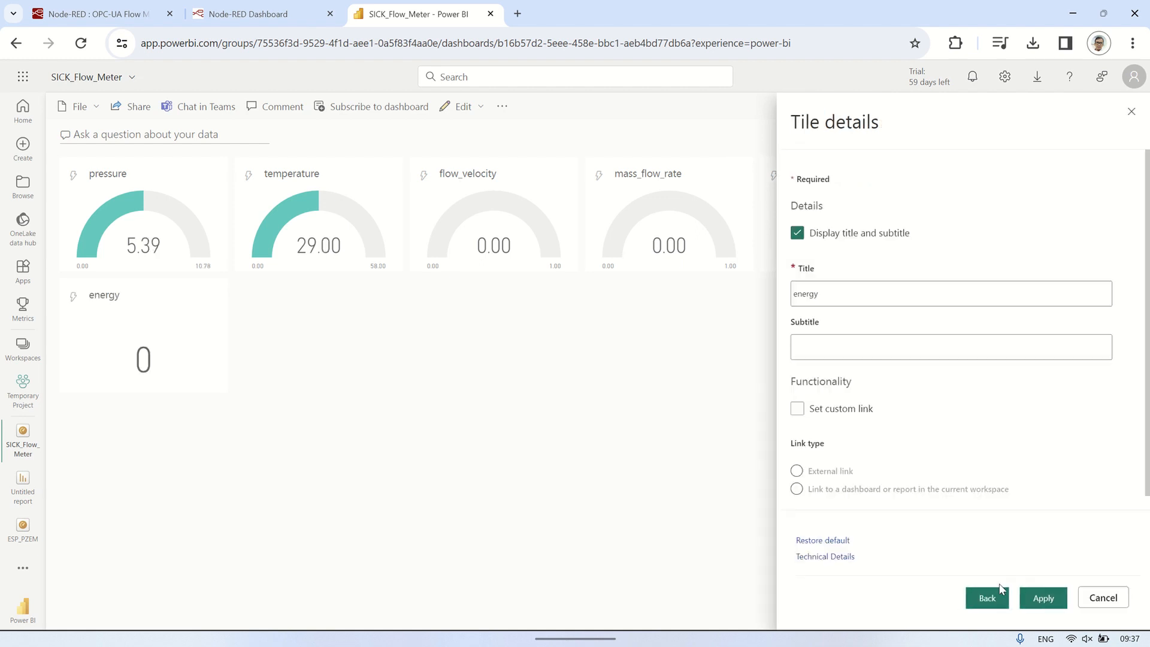
left_click(1043, 589)
Add a custom streaming data Card tile from the SICK_Flow_Meter dataset that shows the mass field.
left_click(467, 108)
left_click(470, 131)
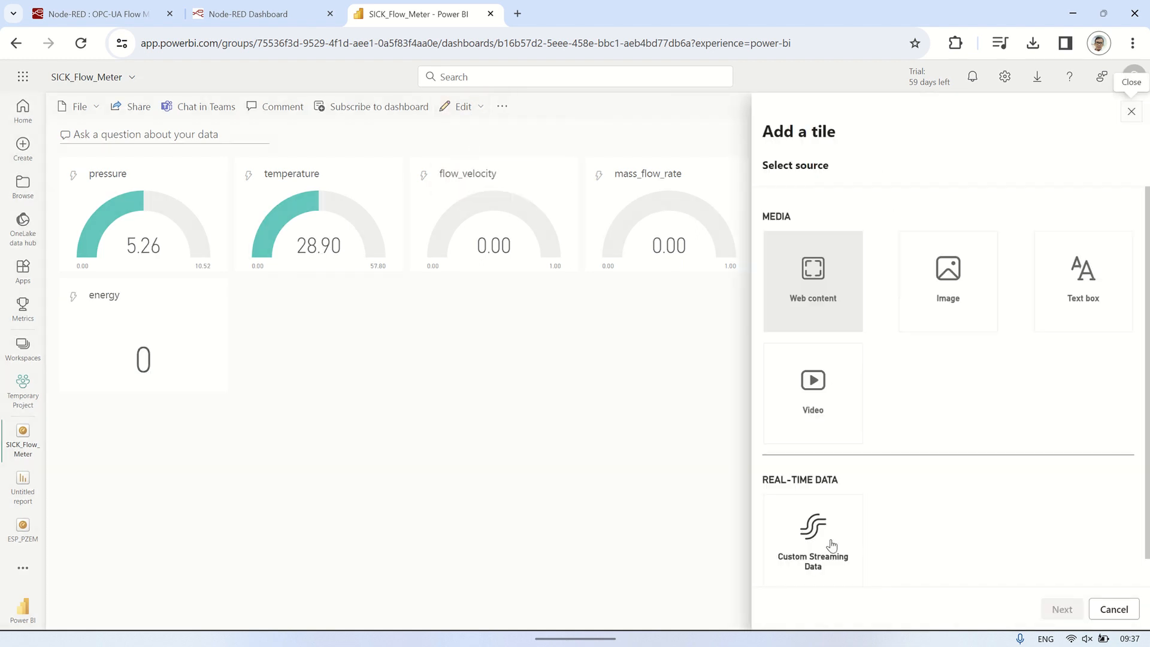
left_click(829, 542)
double_click(955, 309)
left_click(836, 321)
left_click(843, 324)
left_click(862, 475)
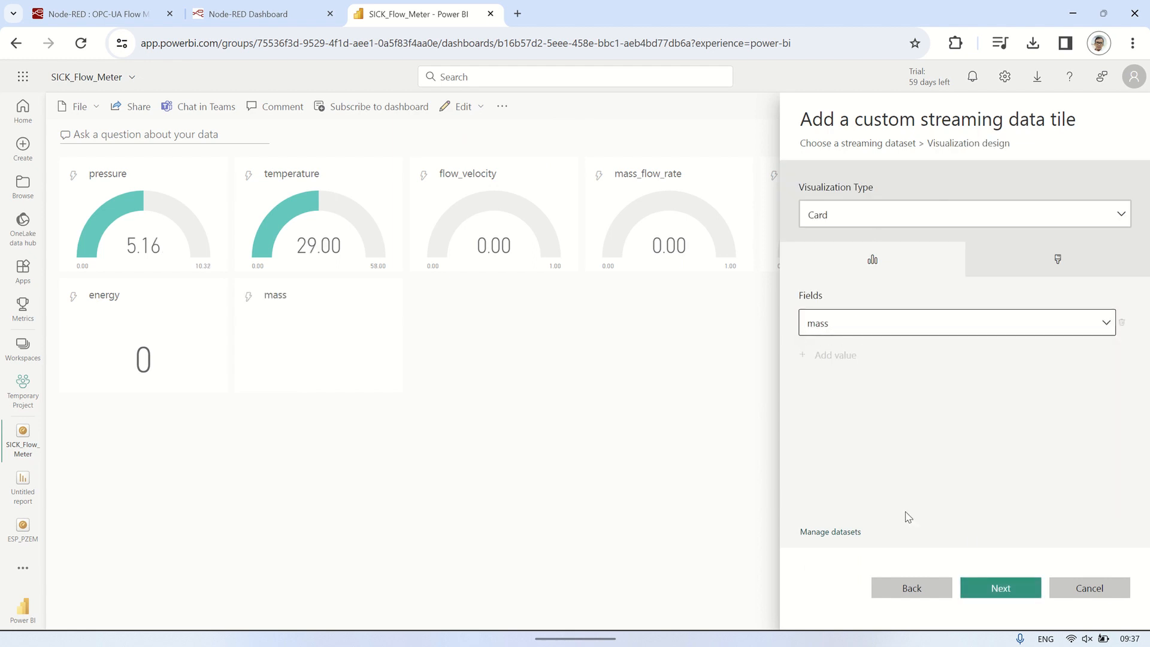
left_click(995, 586)
left_click(1042, 598)
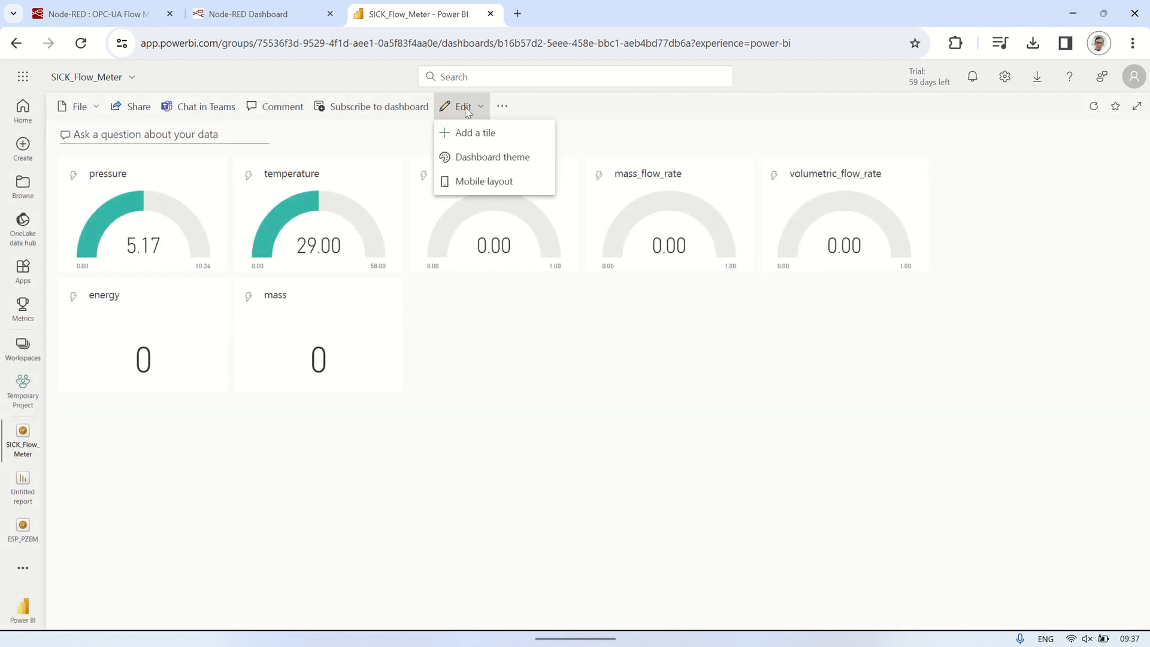
Add a custom streaming data Card tile from the SICK_Flow_Meter dataset that shows the volume field.
left_click(475, 133)
left_click(1062, 612)
left_click(918, 309)
left_click(1003, 587)
left_click(836, 321)
left_click(880, 327)
left_click(834, 497)
left_click(1013, 591)
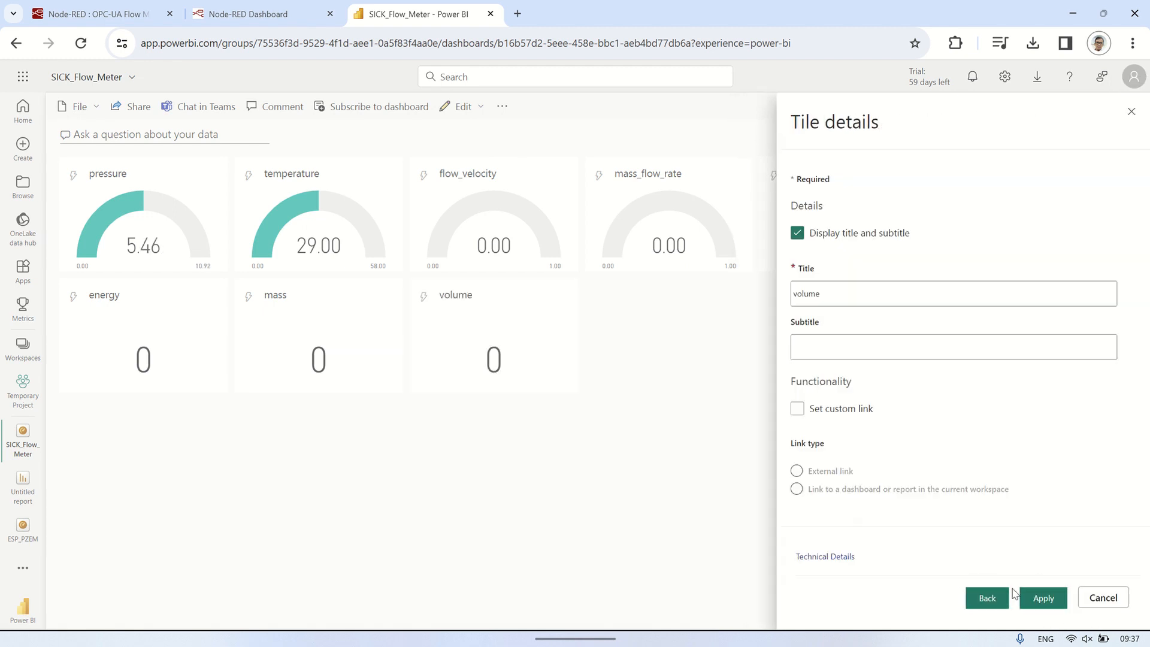
left_click(1044, 598)
Start a custom streaming data Line chart tile from the SICK_Flow_Meter dataset with a time window of the last 60 minutes.
left_click(482, 109)
left_click(477, 132)
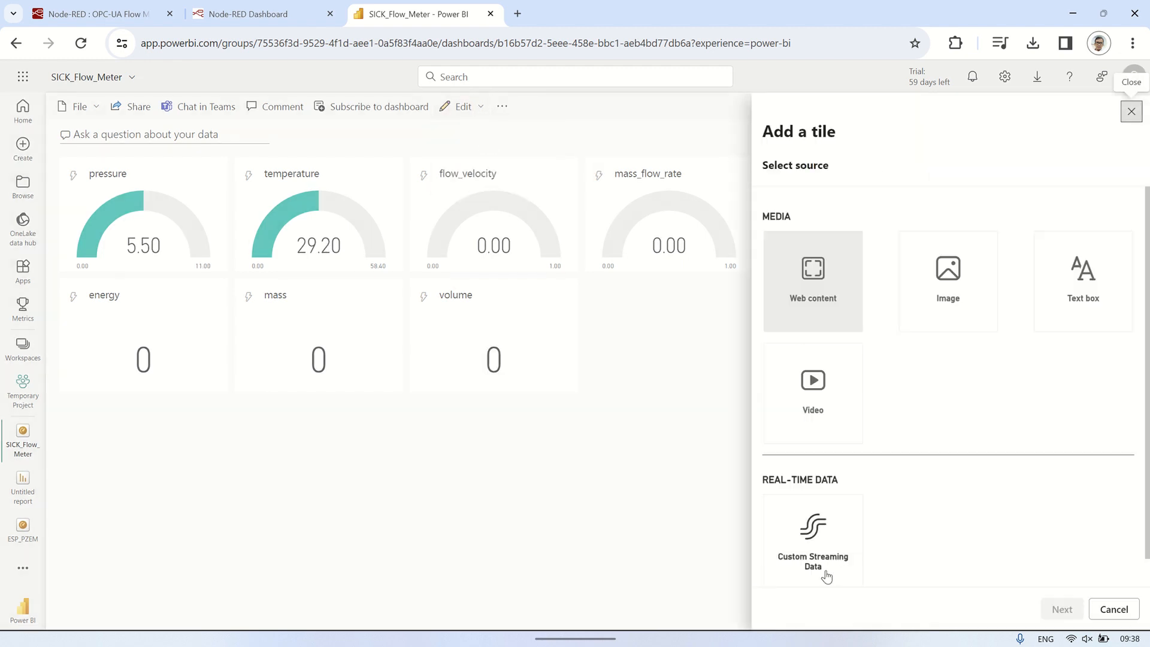
left_click(826, 569)
left_click(1060, 608)
left_click(984, 312)
left_click(1001, 589)
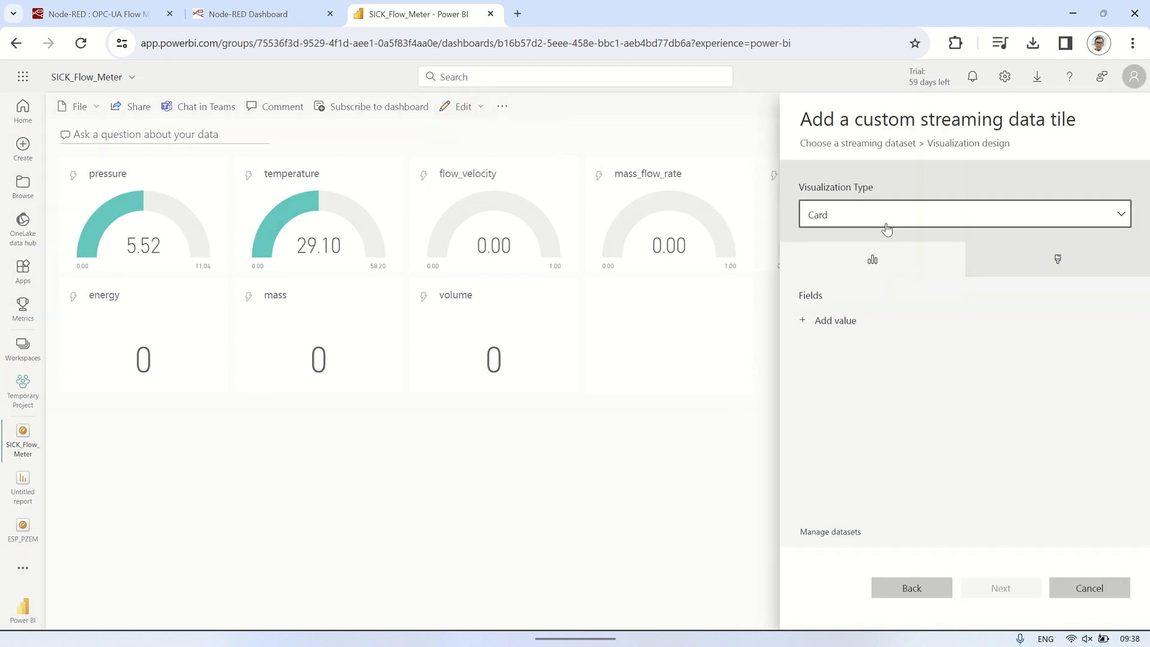
left_click(887, 223)
left_click(824, 261)
left_click(986, 478)
left_click(907, 492)
left_click(838, 447)
Set datetime as the line chart's axis and pressure as its value.
left_click(836, 285)
left_click(842, 289)
left_click(824, 312)
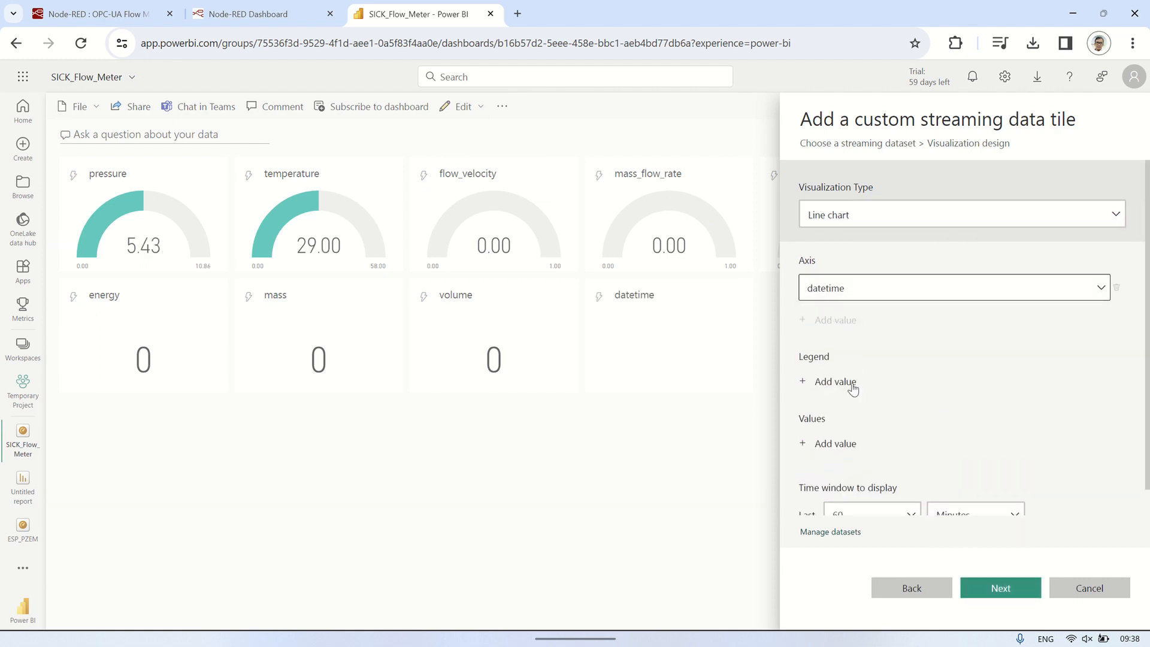
left_click(838, 448)
left_click(860, 456)
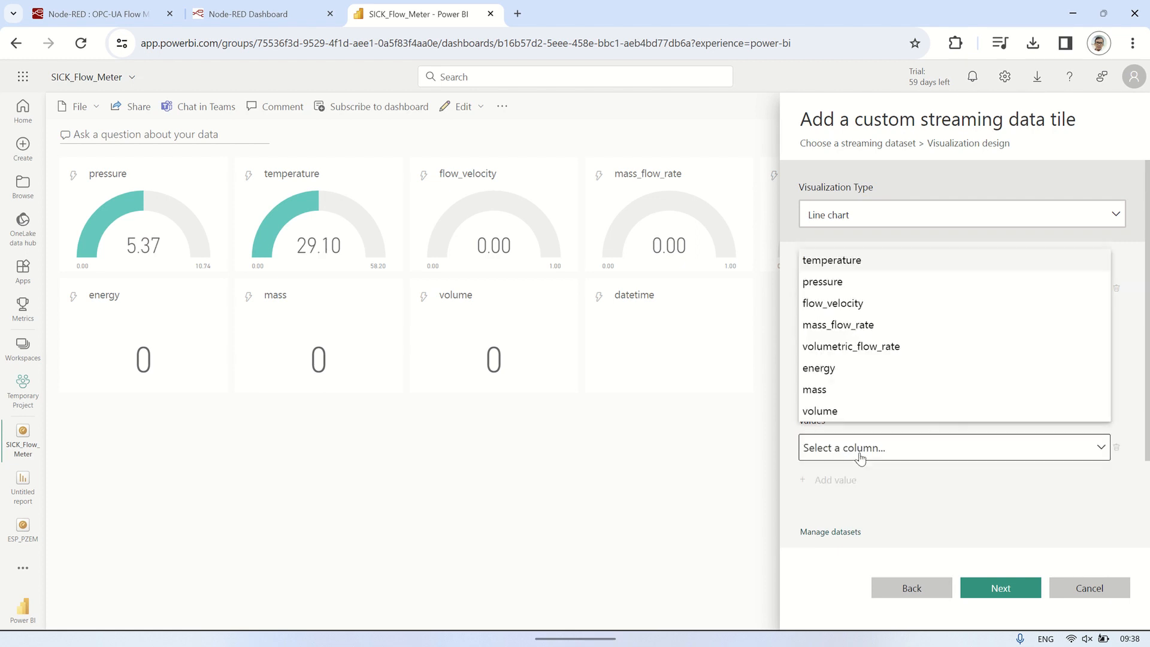
left_click(830, 282)
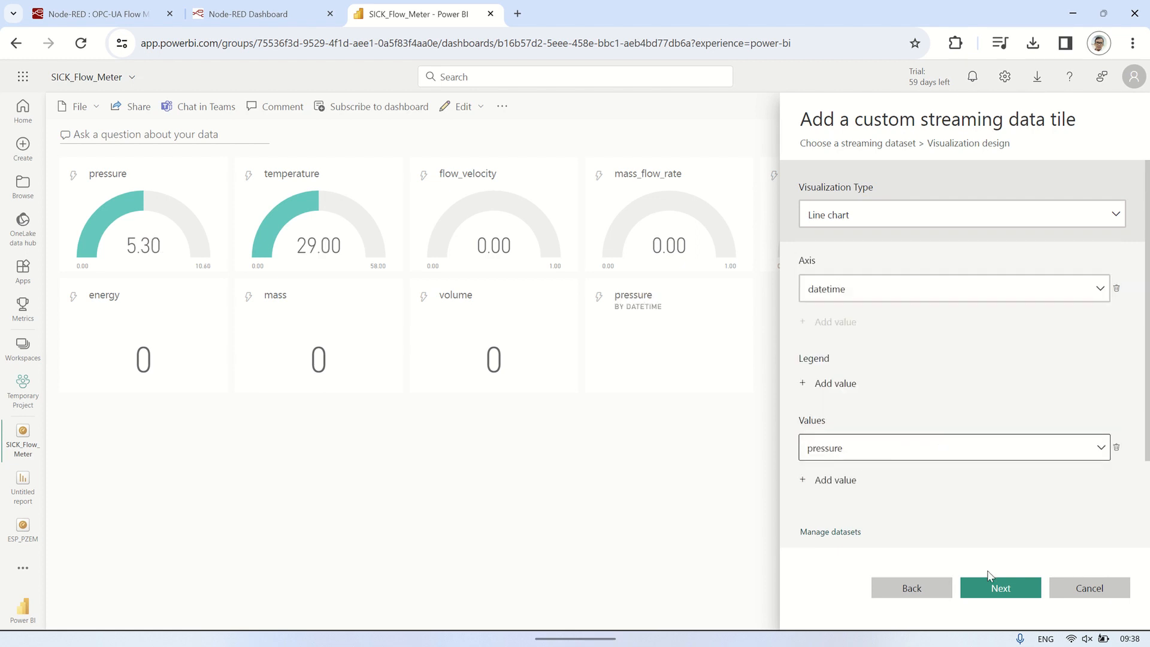
Apply the pressure line chart tile, placing it below the card tiles and widening it to span the five gauges.
left_click(998, 588)
left_click(1044, 596)
left_click_drag(698, 343, 217, 462)
left_click_drag(831, 508, 987, 528)
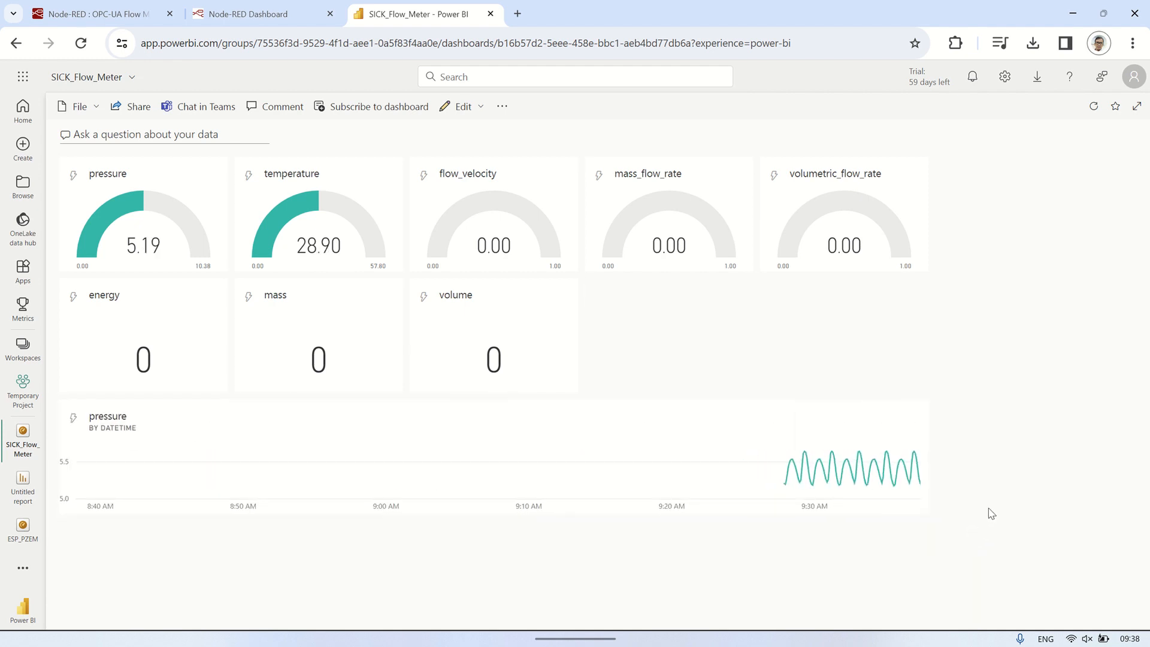
Start another custom streaming data tile from the SICK_Flow_Meter dataset with the Line chart visualization type.
left_click(469, 111)
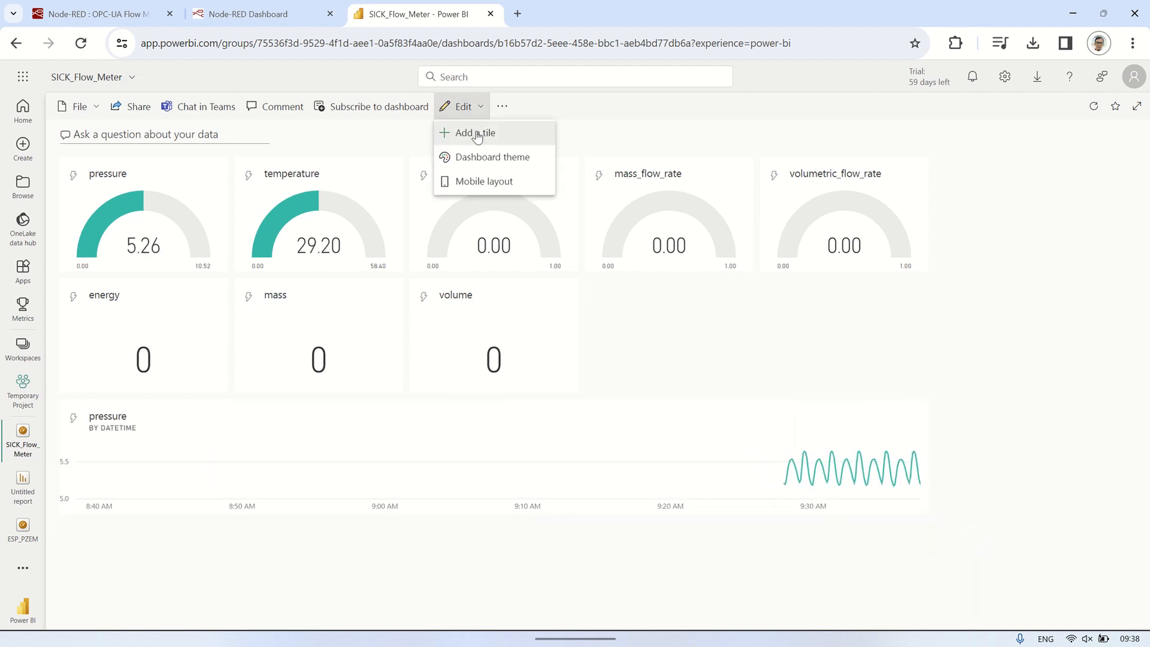
left_click(477, 132)
left_click(1062, 609)
left_click(974, 308)
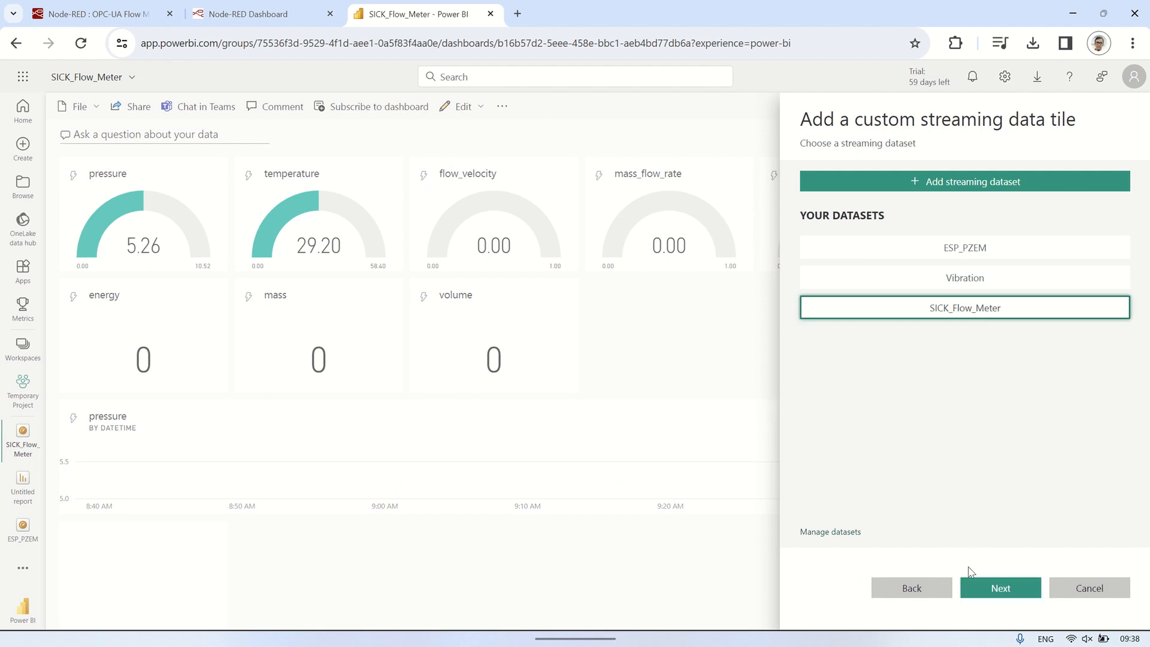
left_click(1000, 588)
left_click(868, 218)
left_click(839, 259)
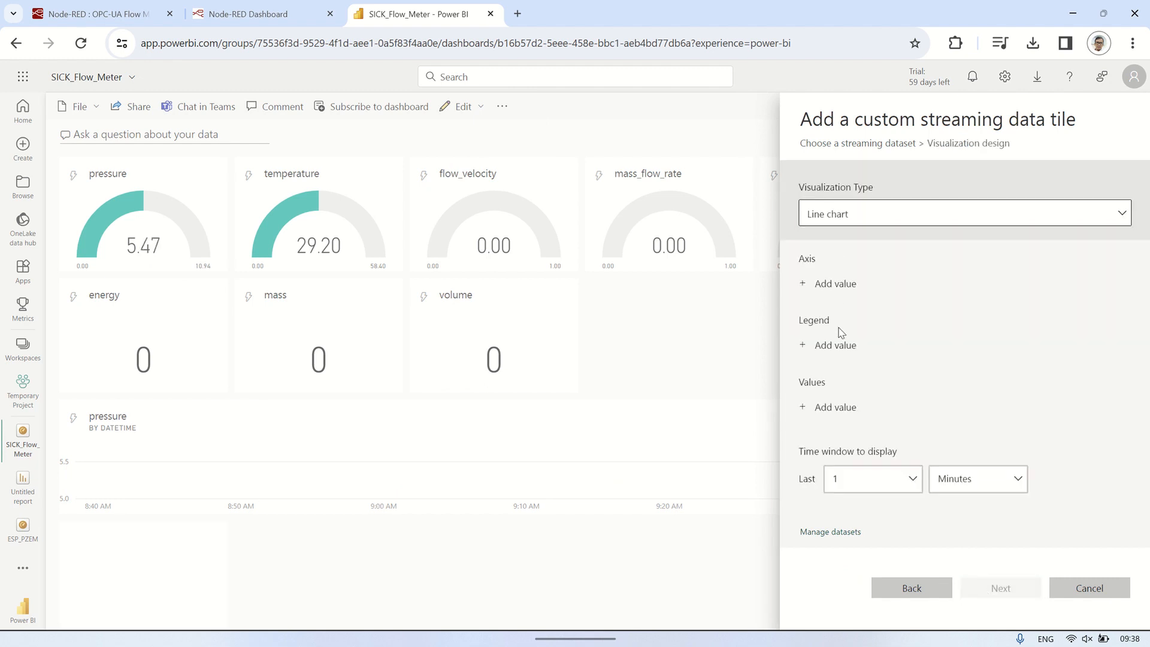
Set flow_velocity as the new line chart's value and datetime as its axis.
left_click(846, 408)
left_click(886, 413)
left_click(856, 480)
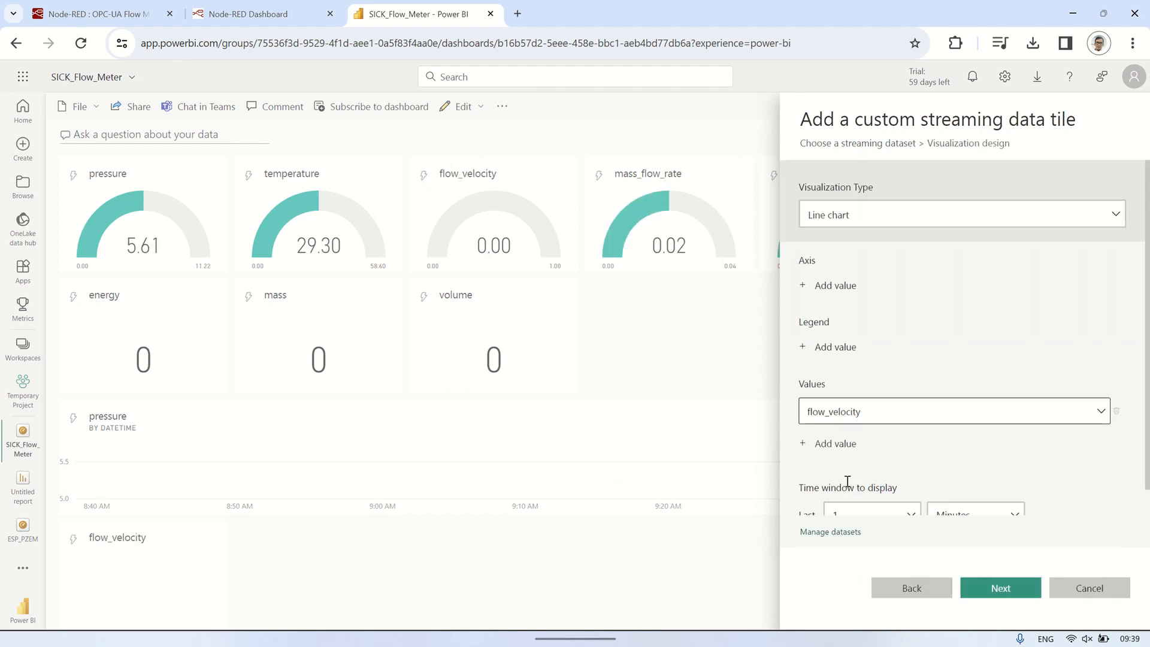
left_click(848, 286)
left_click(851, 288)
left_click(857, 313)
Set the flow_velocity chart's time window to the last 60 minutes, apply the tile and widen it to match the pressure chart.
scroll(956, 547, "down", 1)
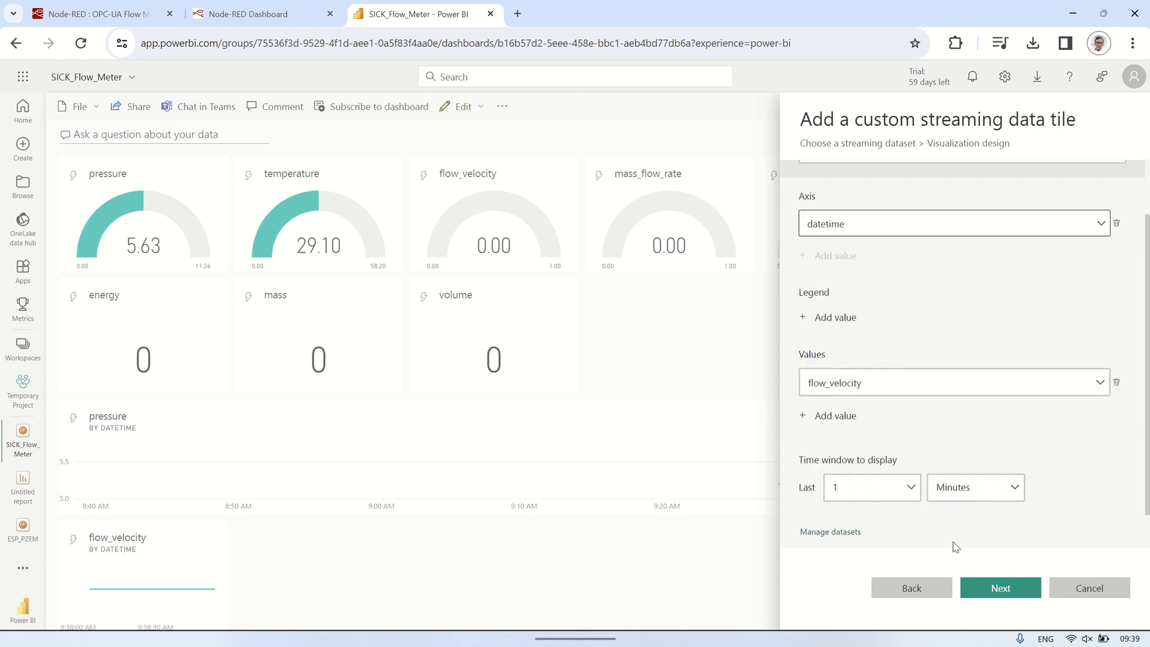
left_click(912, 487)
left_click(868, 478)
left_click(997, 587)
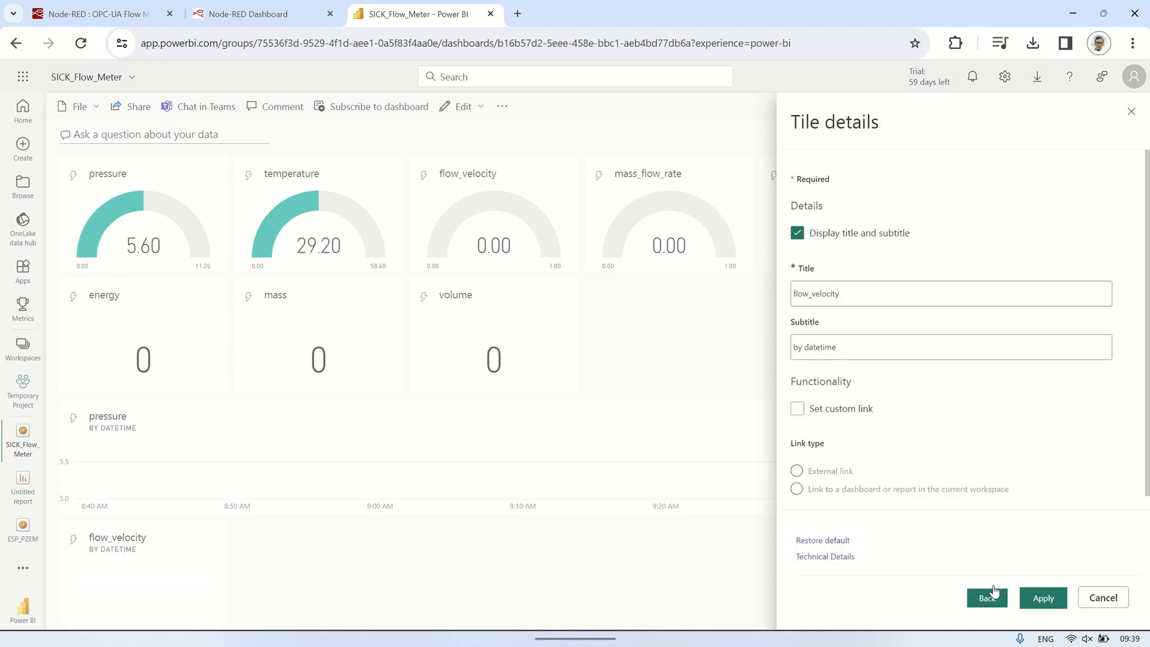
left_click(1043, 598)
left_click_drag(221, 618, 926, 620)
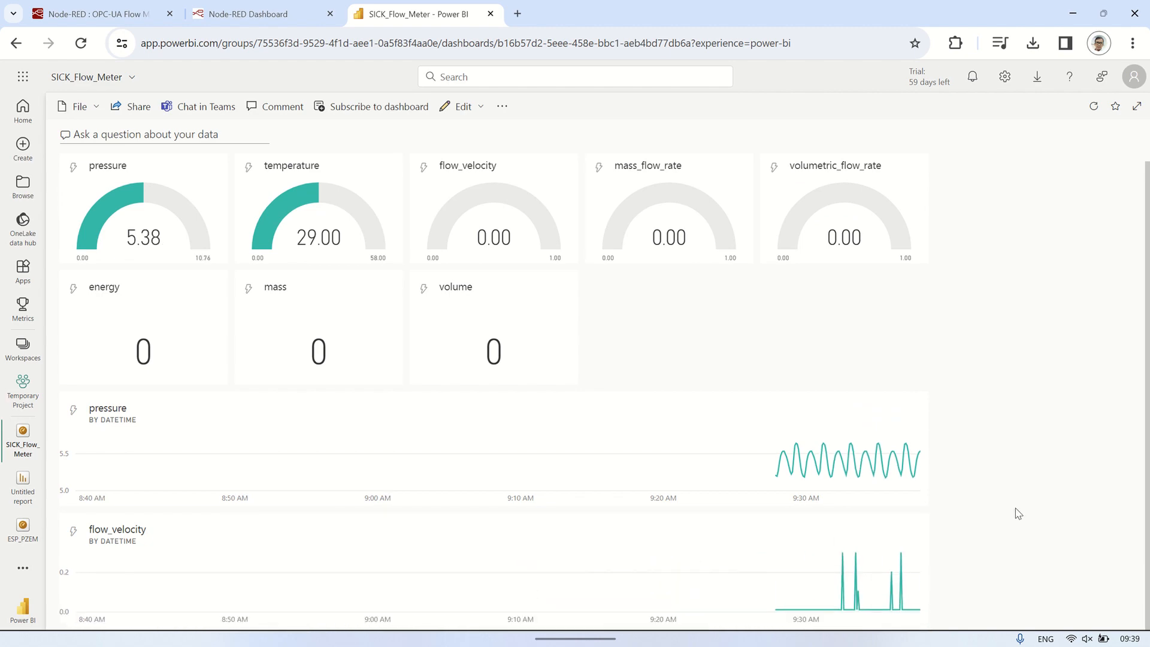
Check the gauge order in the Node-RED Dashboard and move the Power BI temperature gauge ahead of the pressure gauge.
left_click(297, 16)
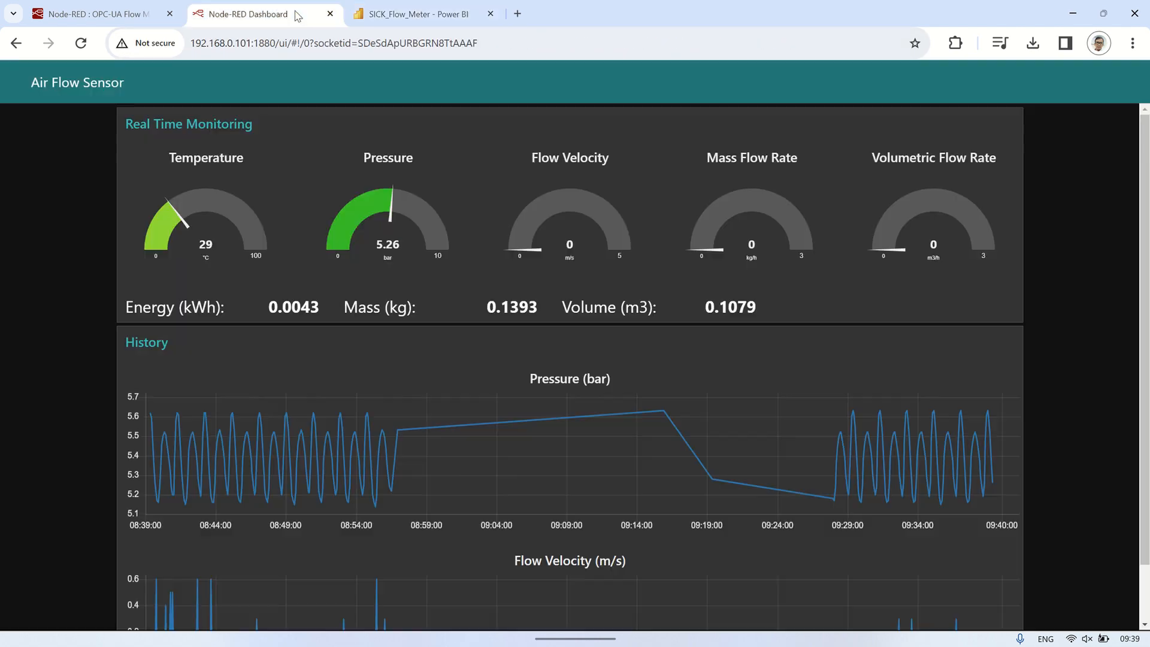
left_click(387, 17)
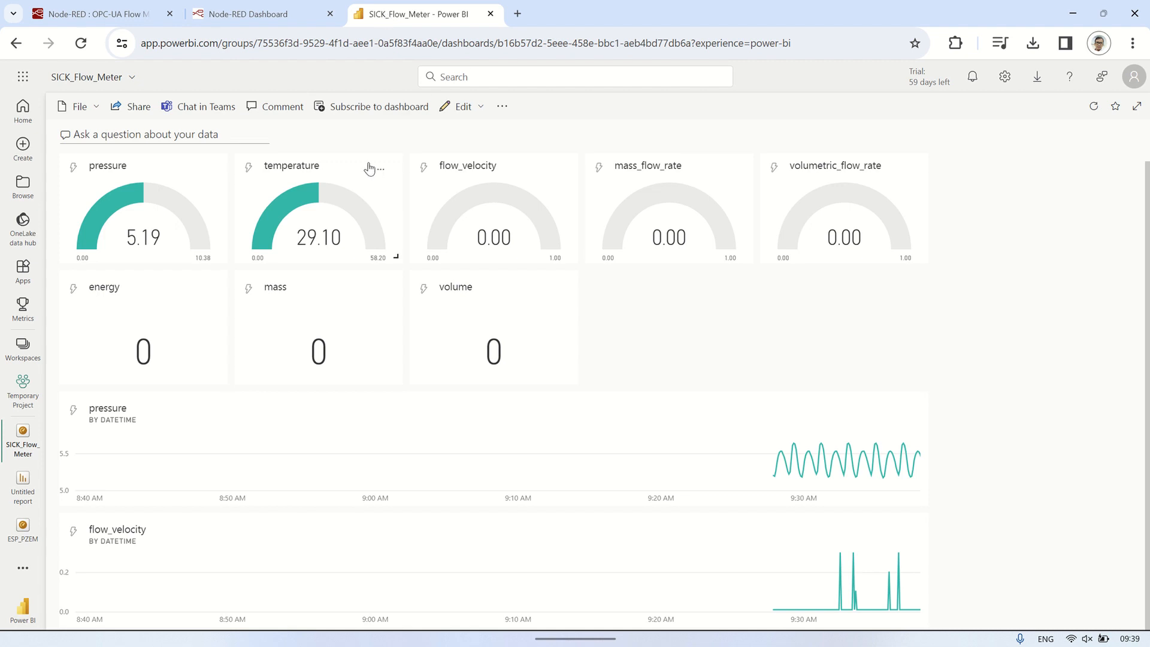
left_click_drag(370, 169, 193, 170)
left_click_drag(141, 315, 143, 309)
left_click_drag(199, 529, 203, 425)
scroll(411, 465, "down", 2)
mouse_move(379, 531)
left_mouse_down()
mouse_move(378, 468)
mouse_move(372, 539)
mouse_move(359, 543)
left_mouse_up()
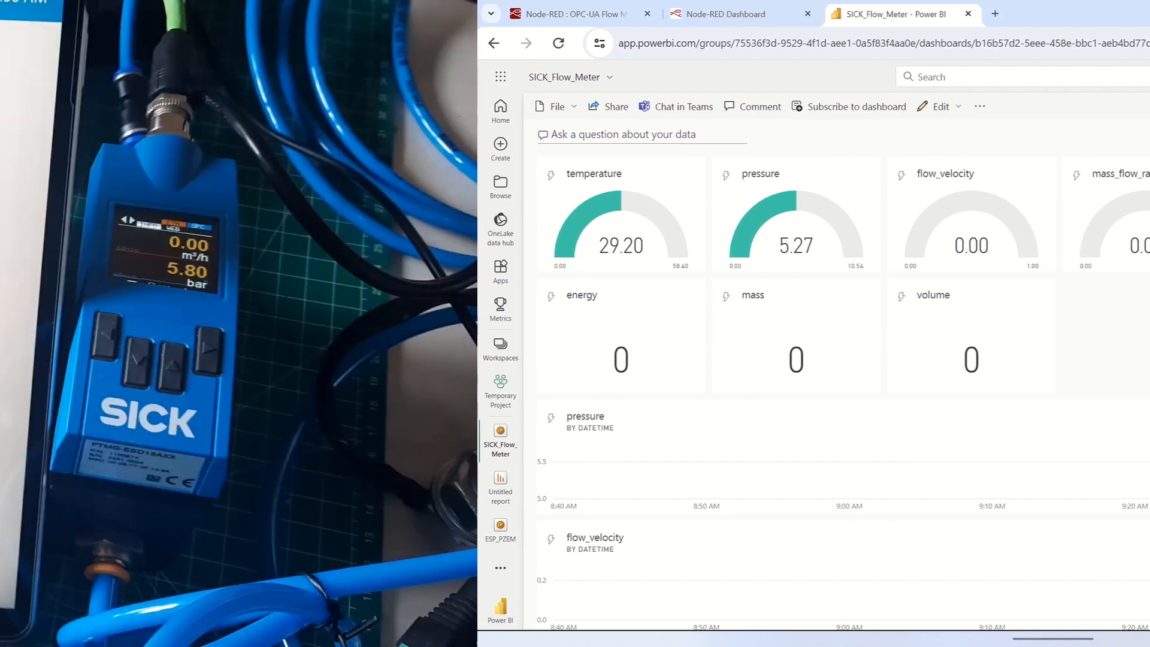